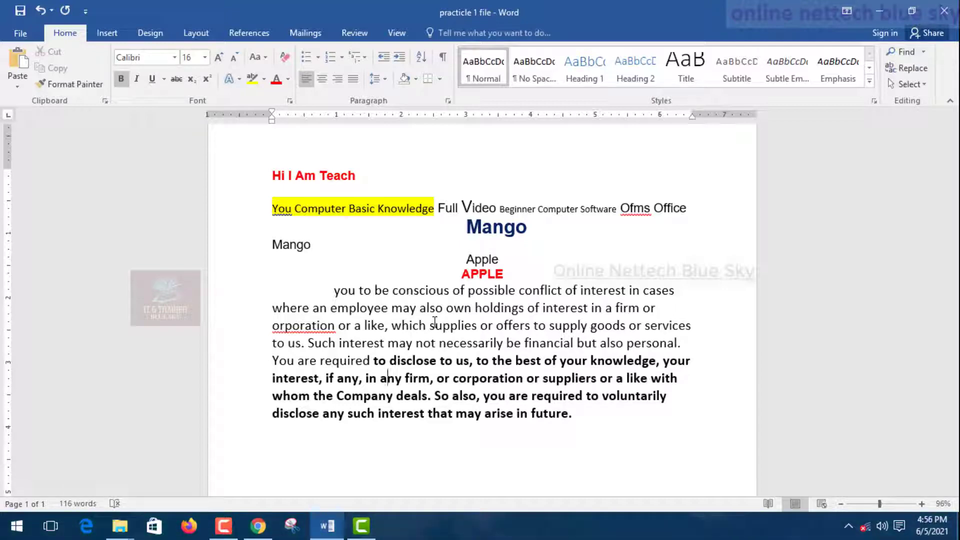
Step: Remove the bold formatting from the two body paragraphs below the red APPLE line and reduce their font size to 12
{"action": "left_click_drag", "start_coordinate": [577, 424], "coordinate": [199, 255]}
{"action": "left_click", "coordinate": [122, 80]}
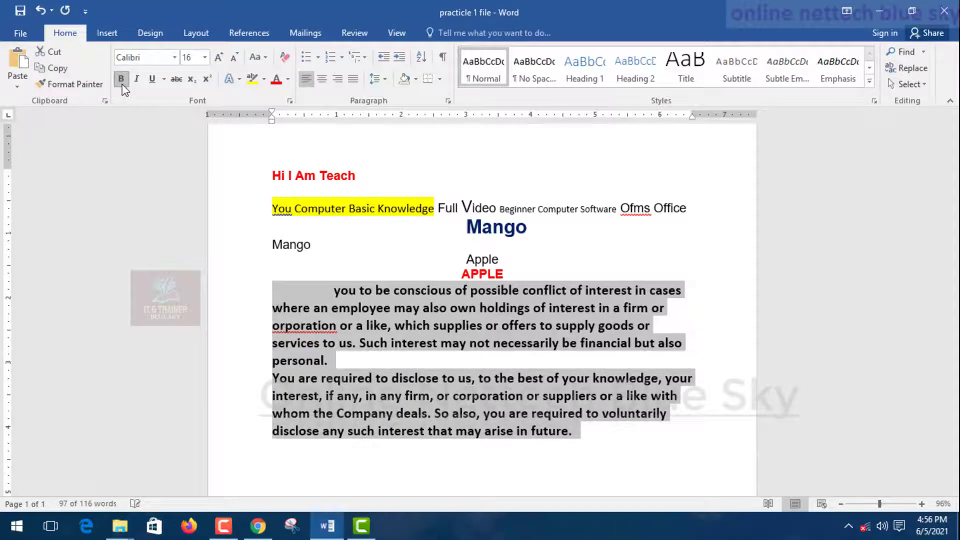
{"action": "left_click", "coordinate": [121, 80]}
{"action": "left_click", "coordinate": [233, 59]}
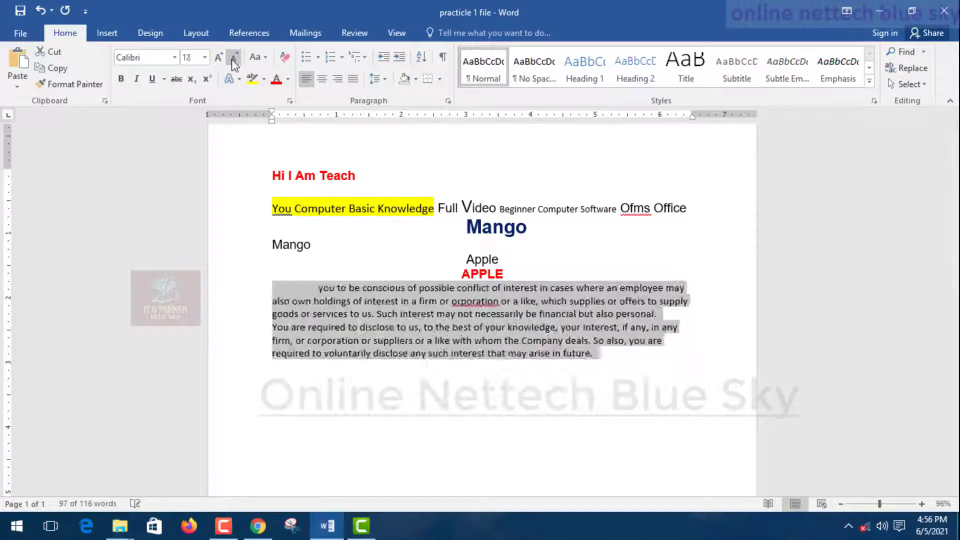
{"action": "left_click", "coordinate": [233, 59]}
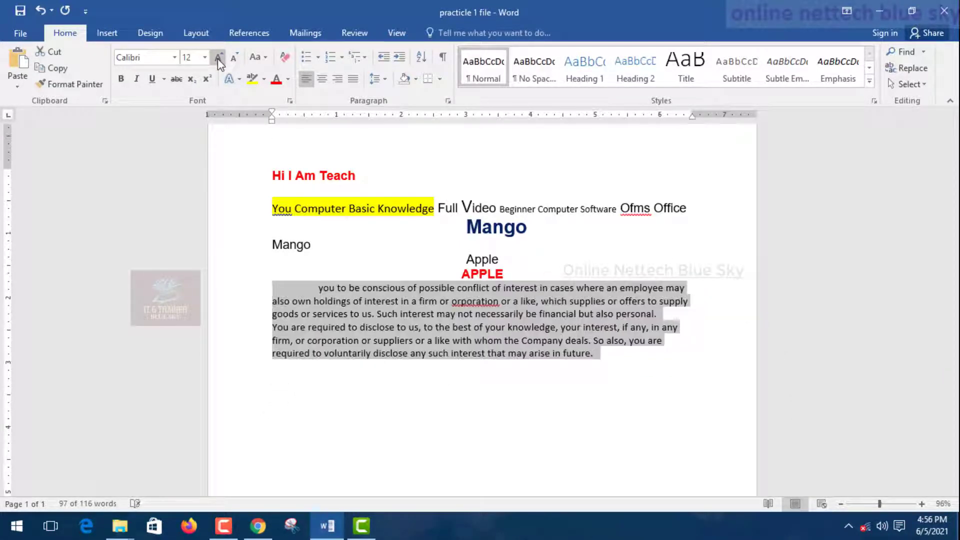
{"action": "left_click", "coordinate": [218, 58]}
{"action": "left_click", "coordinate": [239, 59]}
{"action": "left_click", "coordinate": [525, 391]}
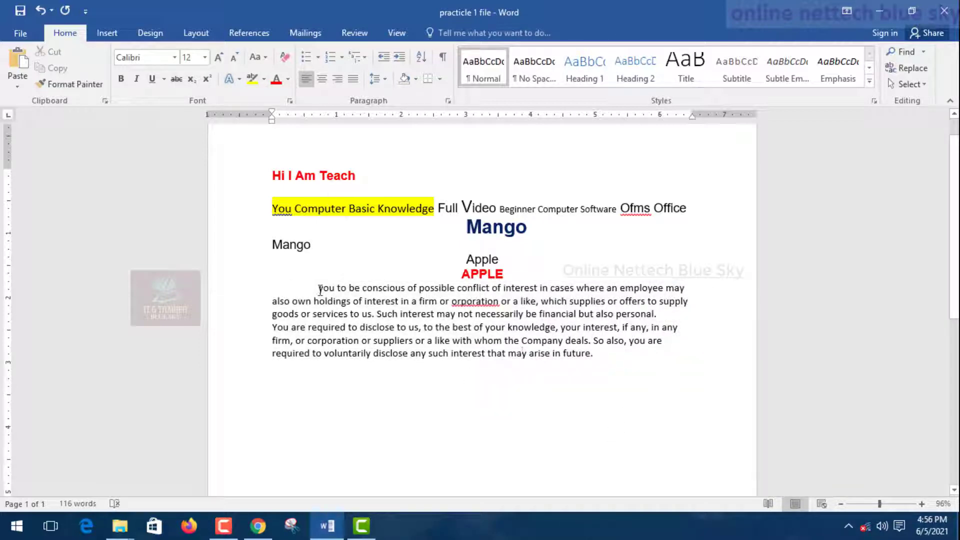
Step: Increase the font size of the two body paragraphs to 16, and reduce it to 14
{"action": "left_click_drag", "start_coordinate": [320, 289], "coordinate": [652, 377]}
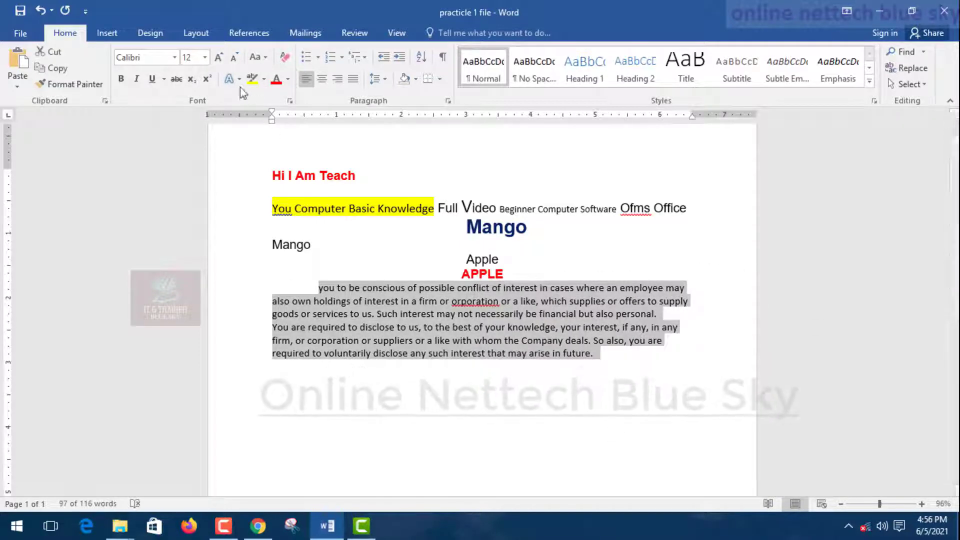
{"action": "left_click", "coordinate": [220, 61]}
{"action": "left_click", "coordinate": [220, 61]}
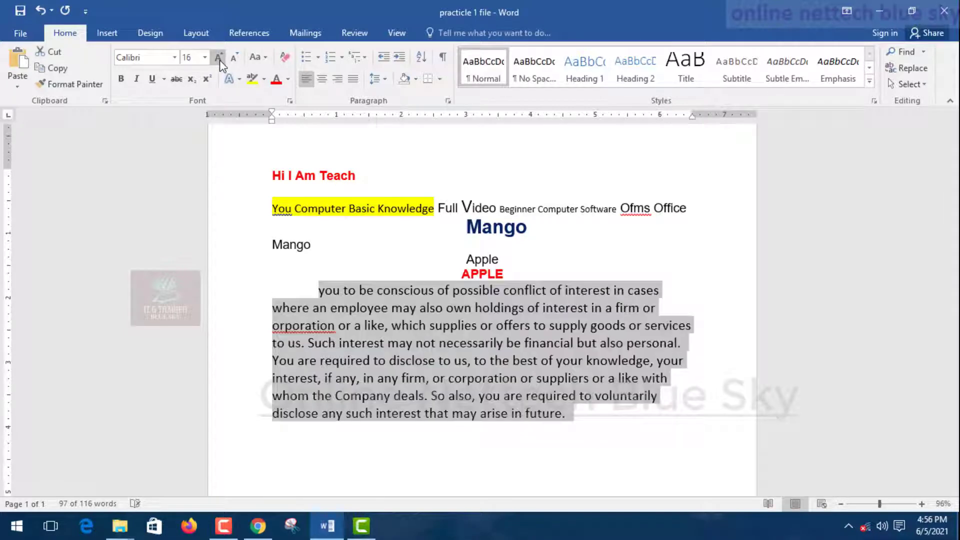
{"action": "left_click", "coordinate": [234, 58]}
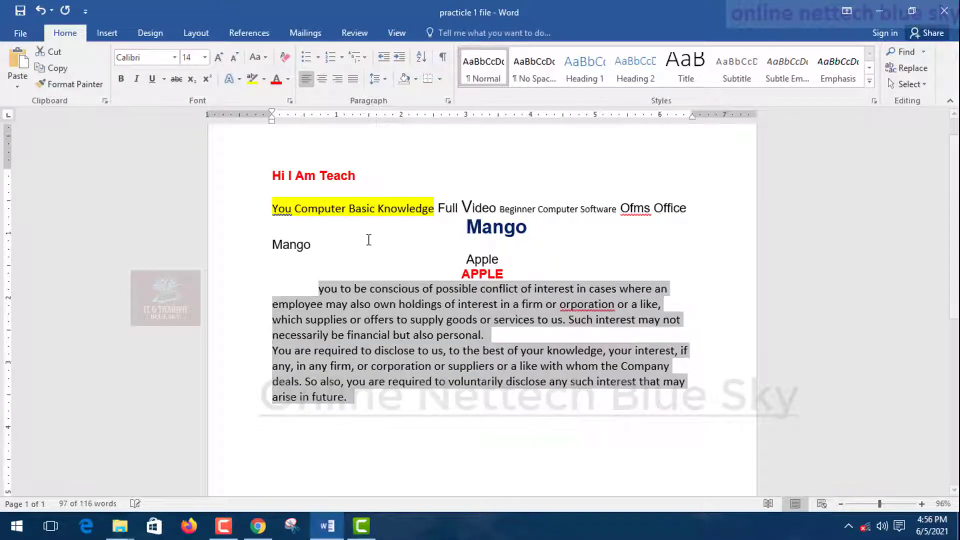
{"action": "left_click", "coordinate": [652, 305]}
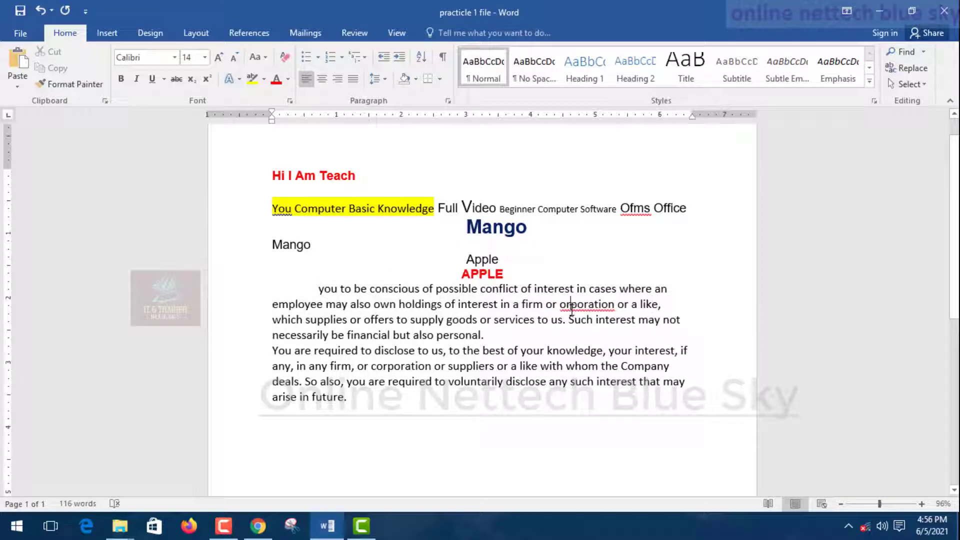
Step: Copy the two body paragraphs and paste one duplicate directly below them
{"action": "scroll", "coordinate": [445, 343], "scroll_direction": "down", "scroll_amount": 3}
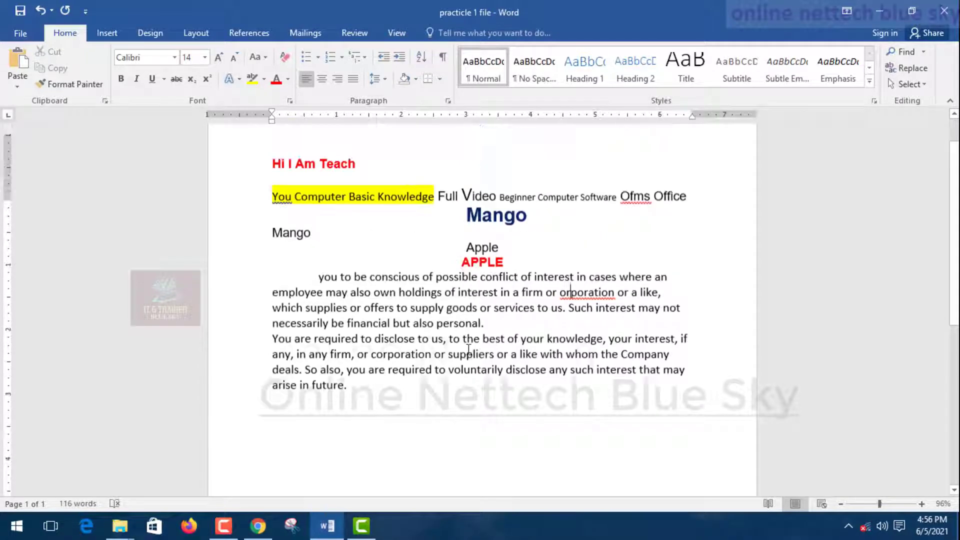
{"action": "scroll", "coordinate": [451, 360], "scroll_direction": "up", "scroll_amount": 2}
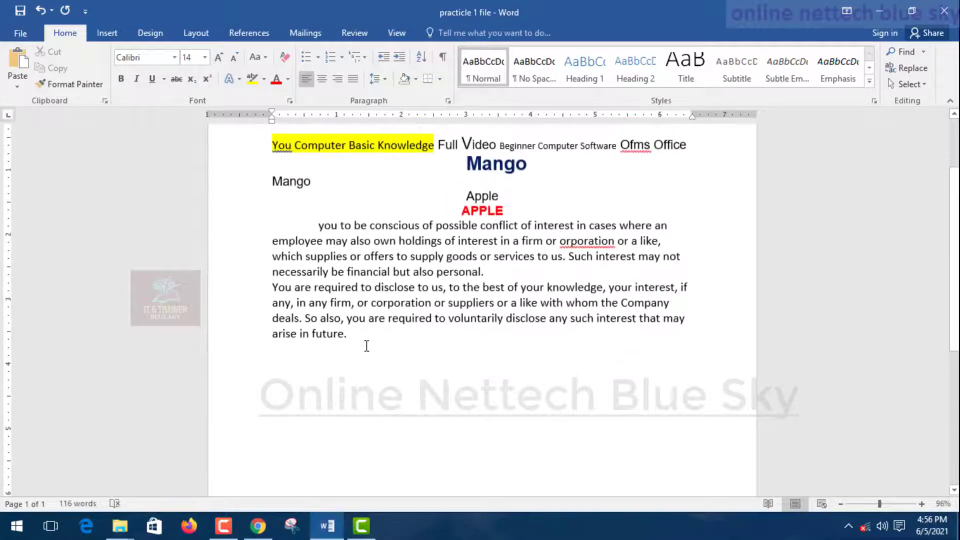
{"action": "left_click_drag", "start_coordinate": [367, 343], "coordinate": [236, 228]}
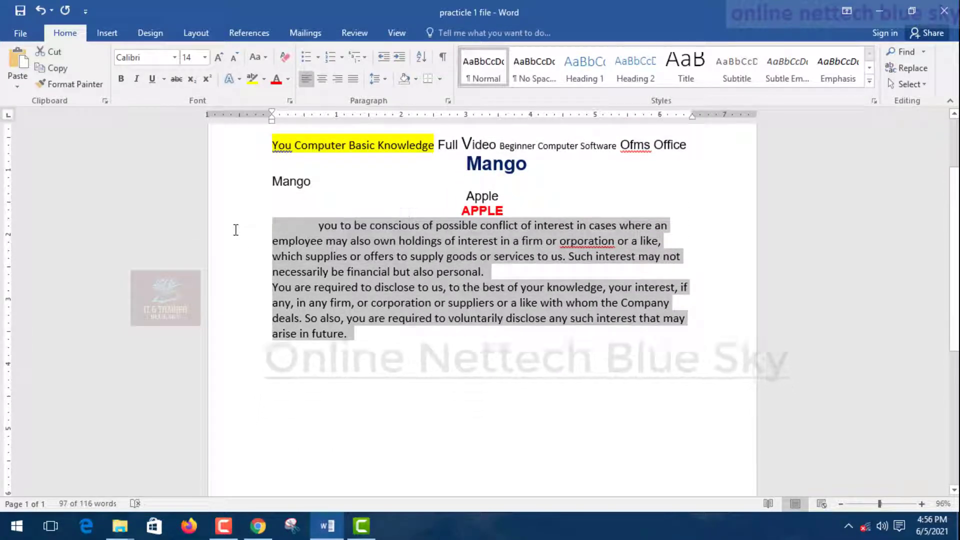
{"action": "left_click", "coordinate": [415, 373]}
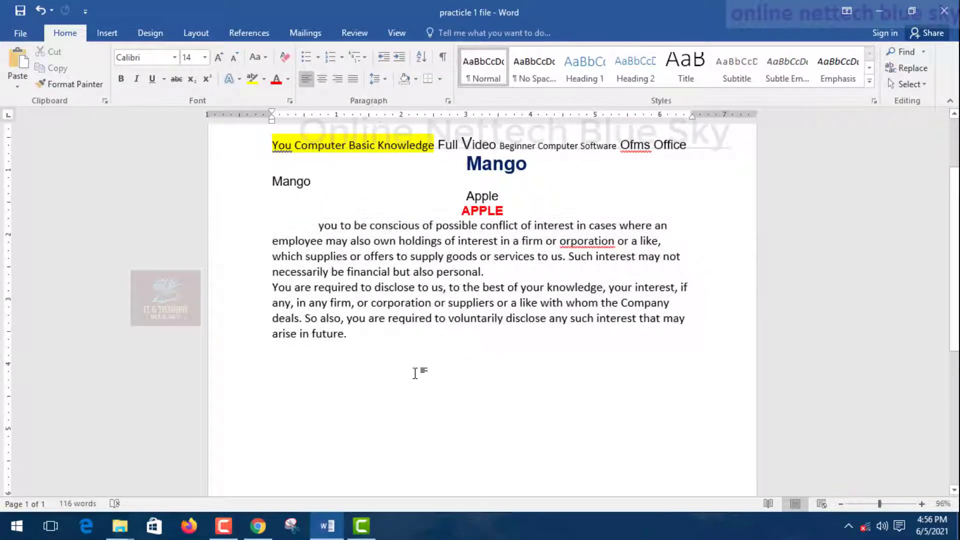
{"action": "key", "text": "ctrl+z"}
{"action": "key", "text": "ctrl+v"}
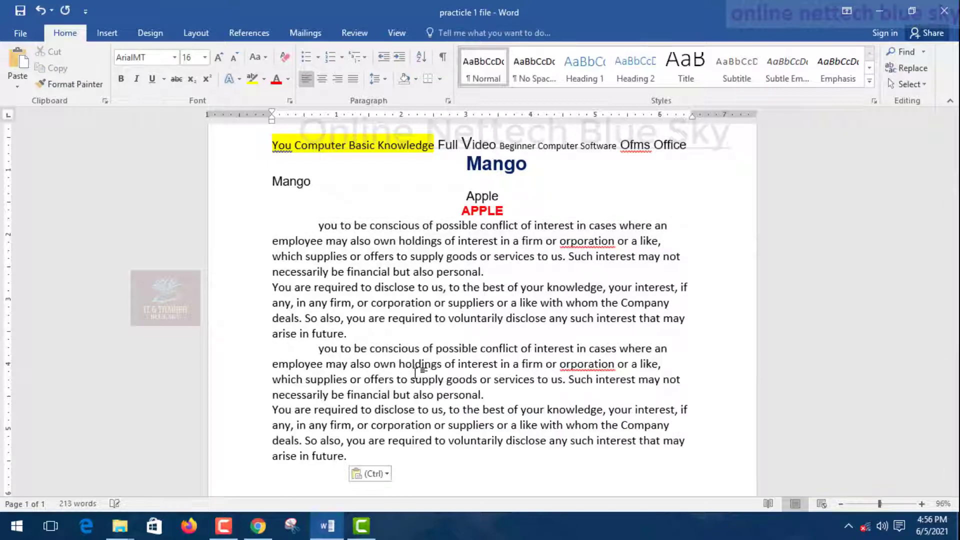
Step: Add a blank line after the duplicate and paste the two paragraphs three more times so the text runs onto a second page
{"action": "key", "text": "Return"}
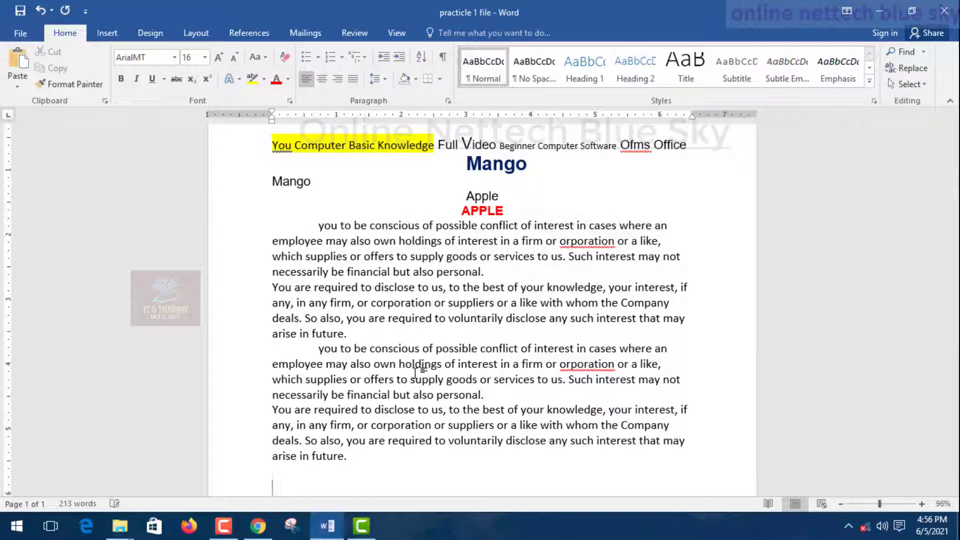
{"action": "key", "text": "ctrl+v"}
{"action": "key", "text": "ctrl+v"}
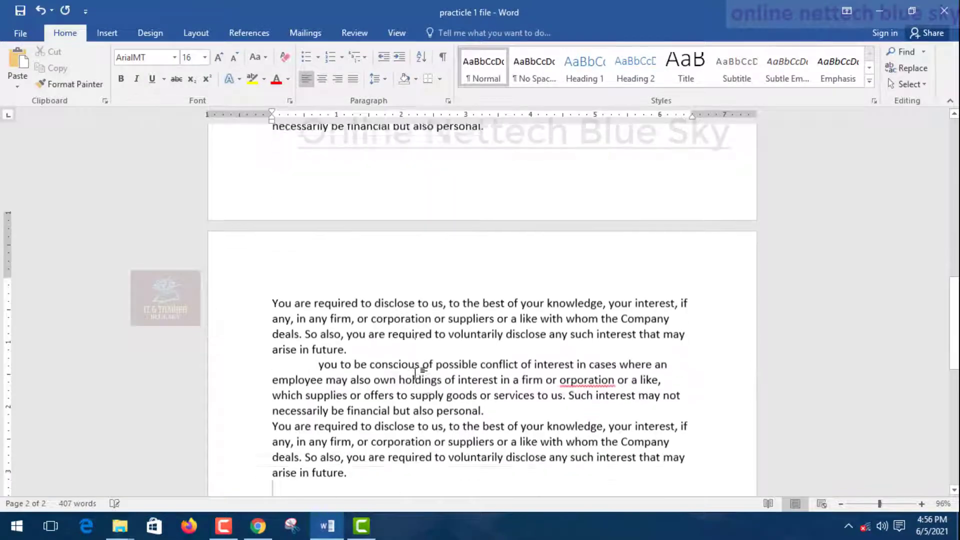
{"action": "key", "text": "ctrl+v"}
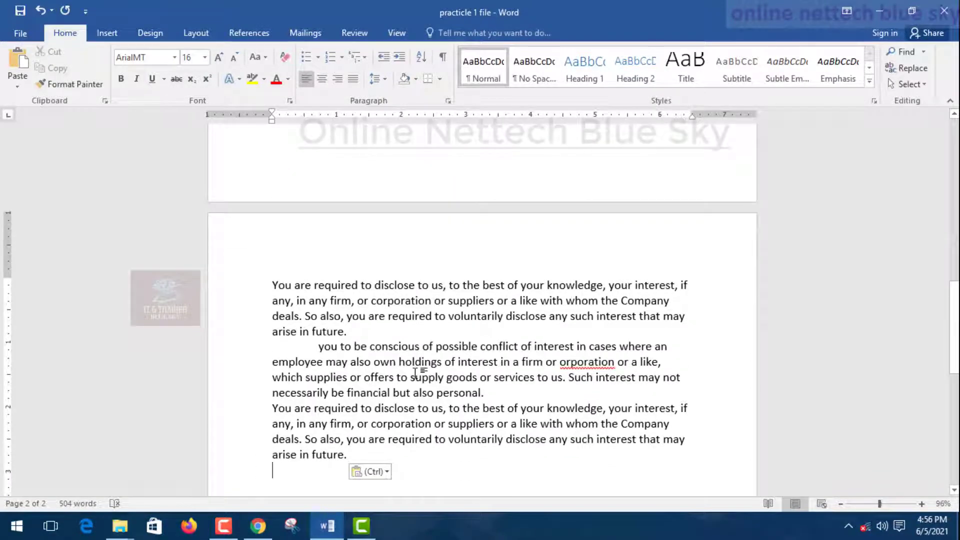
Step: Examine how the pasted paragraphs are distributed across the first and second pages
{"action": "scroll", "coordinate": [447, 334], "scroll_direction": "up", "scroll_amount": 10}
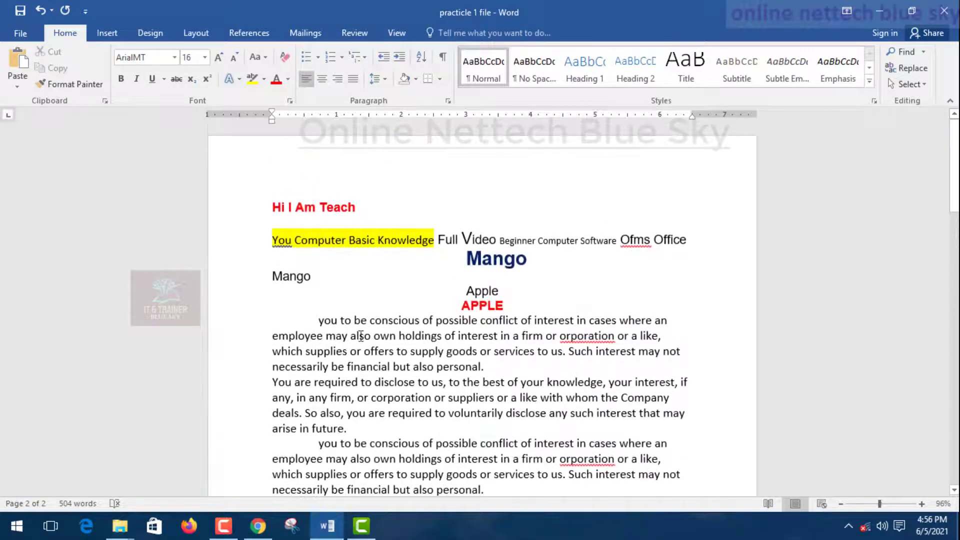
{"action": "scroll", "coordinate": [437, 302], "scroll_direction": "down", "scroll_amount": 3}
{"action": "scroll", "coordinate": [436, 302], "scroll_direction": "down", "scroll_amount": 8}
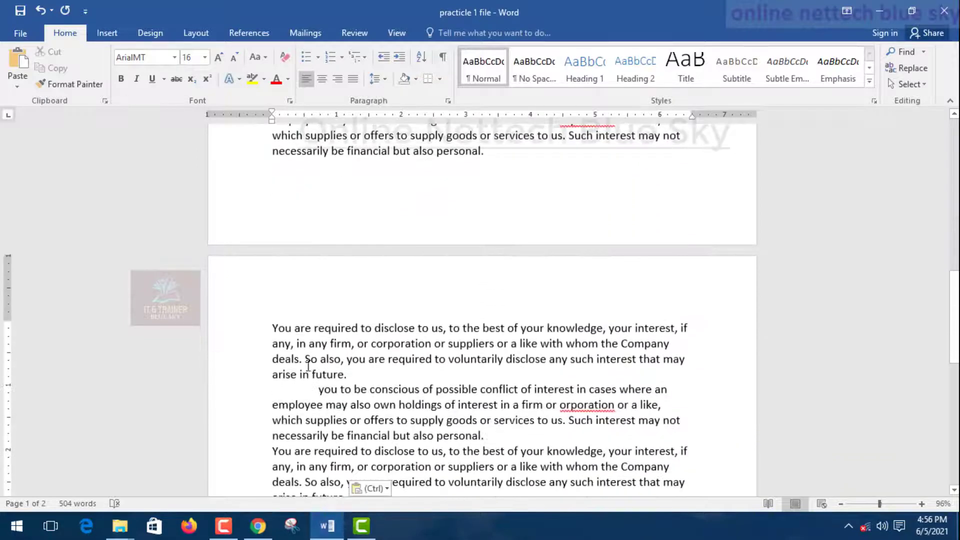
{"action": "left_click_drag", "start_coordinate": [270, 329], "coordinate": [493, 444]}
{"action": "key", "text": "ctrl+c"}
{"action": "scroll", "coordinate": [495, 443], "scroll_direction": "up", "scroll_amount": 8}
{"action": "scroll", "coordinate": [493, 443], "scroll_direction": "up", "scroll_amount": 10}
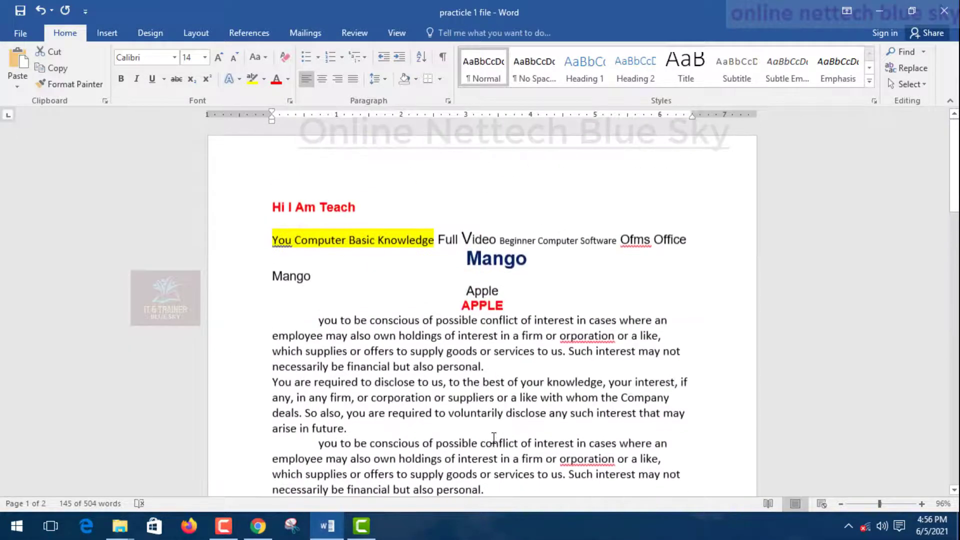
{"action": "scroll", "coordinate": [494, 438], "scroll_direction": "down", "scroll_amount": 8}
{"action": "key", "text": "ctrl+v"}
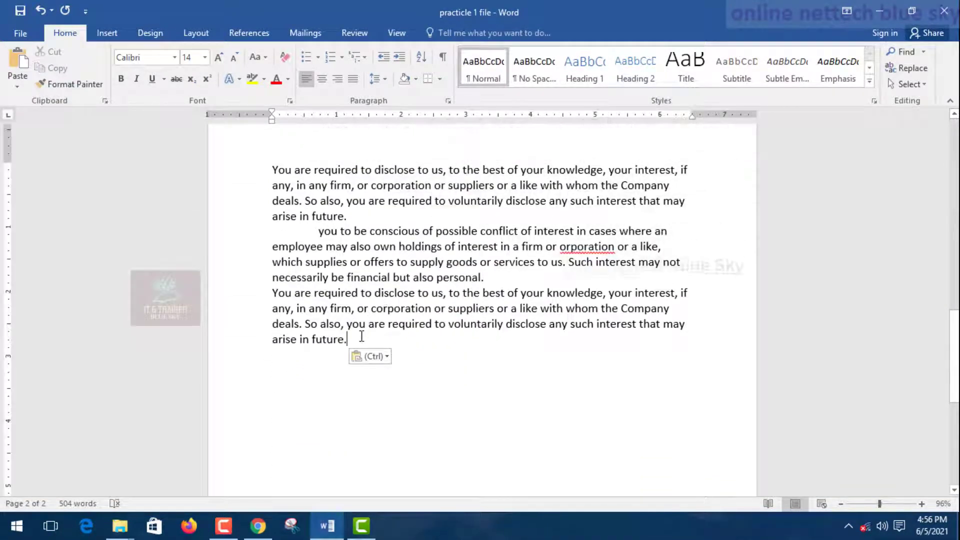
{"action": "scroll", "coordinate": [368, 345], "scroll_direction": "down", "scroll_amount": 5}
{"action": "scroll", "coordinate": [380, 367], "scroll_direction": "up", "scroll_amount": 7}
{"action": "scroll", "coordinate": [374, 370], "scroll_direction": "up", "scroll_amount": 15}
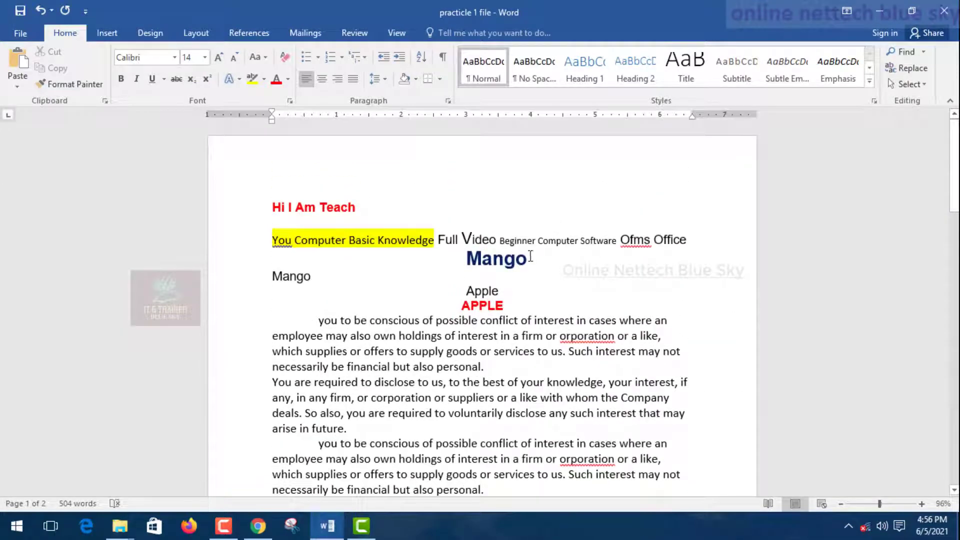
{"action": "scroll", "coordinate": [531, 256], "scroll_direction": "down", "scroll_amount": 5}
{"action": "scroll", "coordinate": [402, 402], "scroll_direction": "up", "scroll_amount": 2}
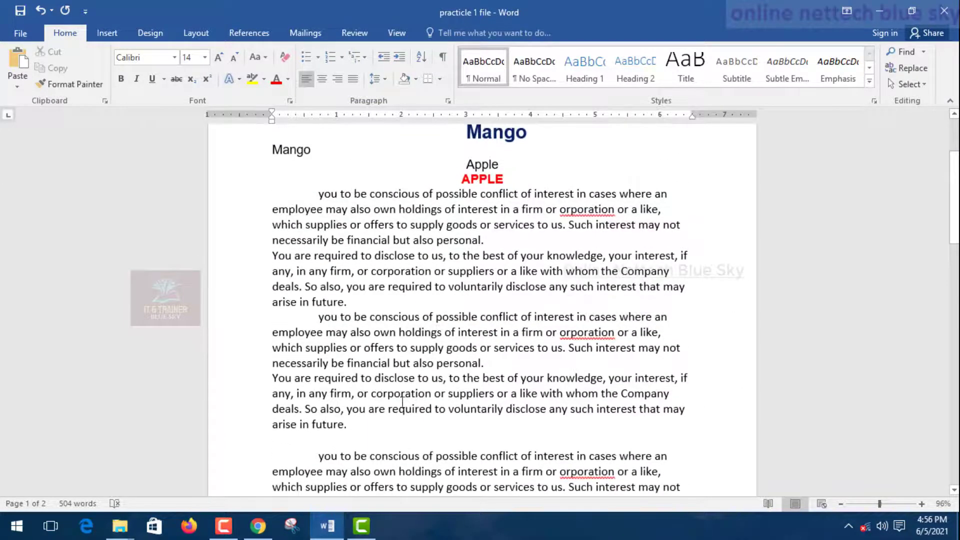
{"action": "scroll", "coordinate": [326, 245], "scroll_direction": "up", "scroll_amount": 3}
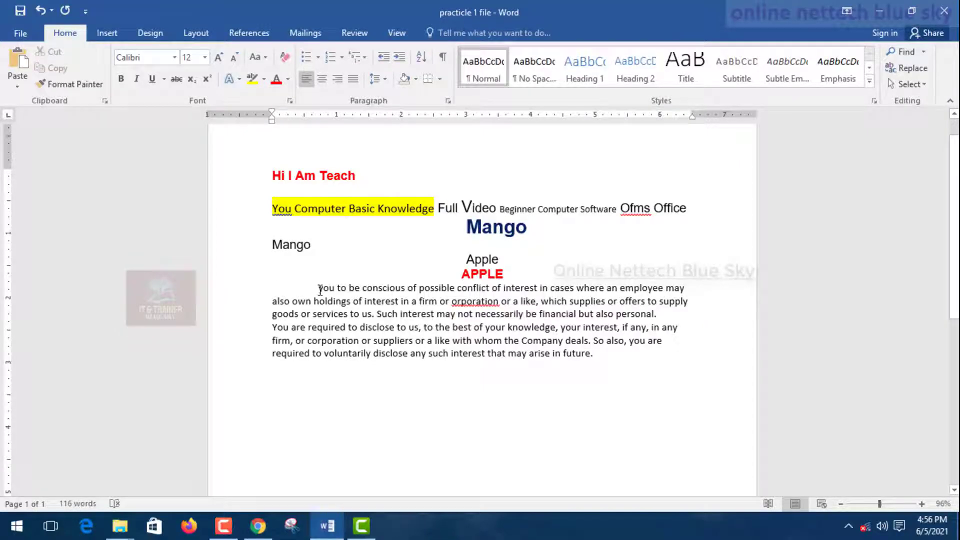
Step: Enlarge the two body paragraphs below the red APPLE line to font size 16, and bring them down to 14
{"action": "left_click_drag", "start_coordinate": [320, 290], "coordinate": [653, 377]}
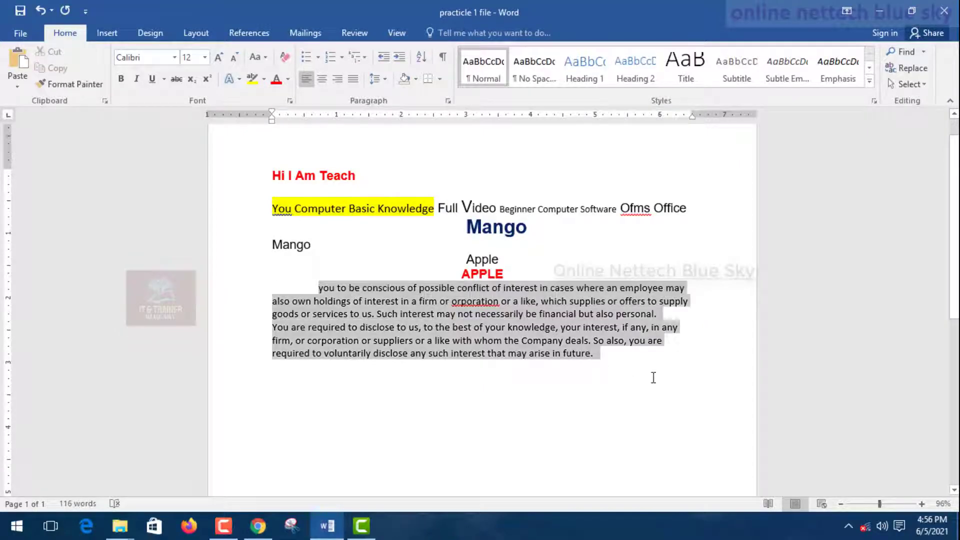
{"action": "left_click", "coordinate": [219, 59]}
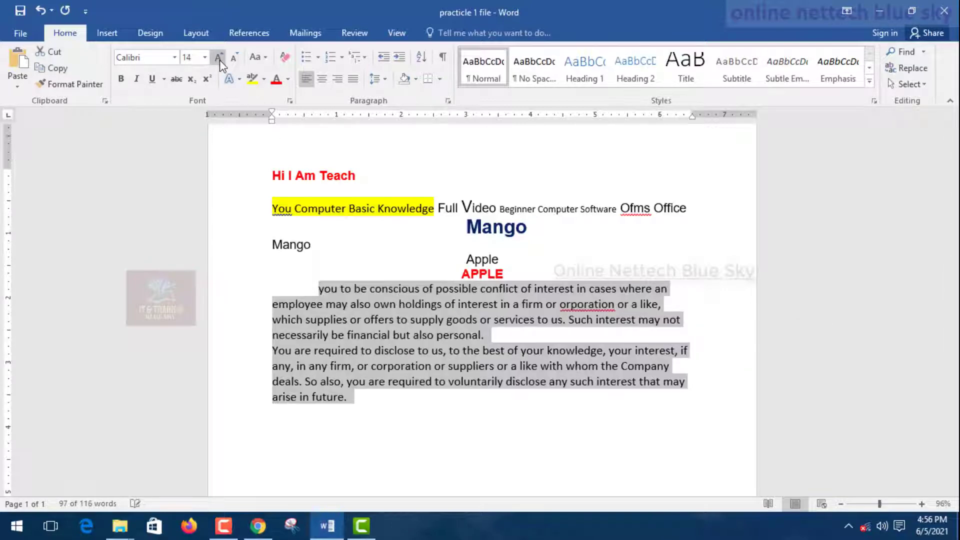
{"action": "left_click", "coordinate": [220, 60]}
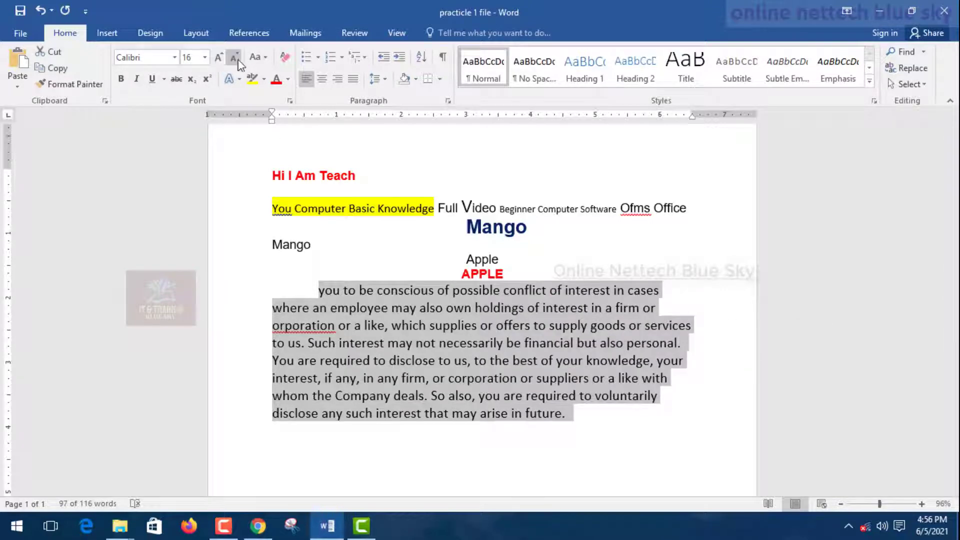
{"action": "left_click", "coordinate": [238, 62]}
{"action": "left_click", "coordinate": [653, 304]}
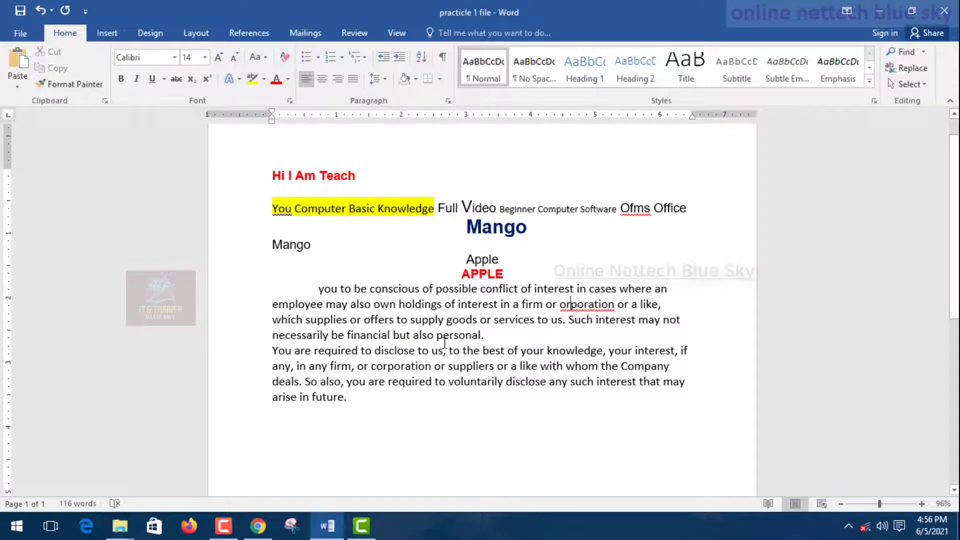
Step: Copy both body paragraphs and paste a duplicate on the line after "arise in future."
{"action": "scroll", "coordinate": [468, 348], "scroll_direction": "down", "scroll_amount": 3}
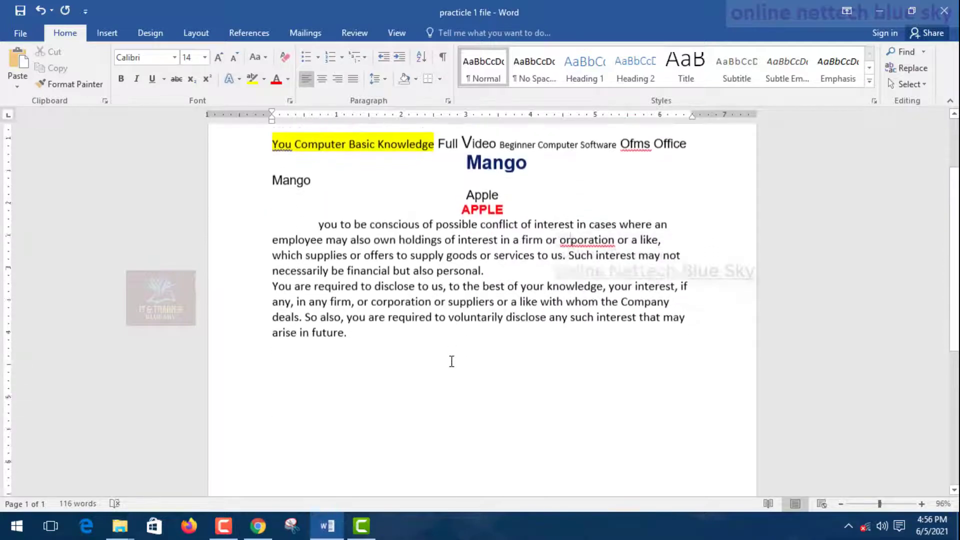
{"action": "scroll", "coordinate": [452, 361], "scroll_direction": "up", "scroll_amount": 2}
{"action": "left_click_drag", "start_coordinate": [367, 344], "coordinate": [235, 230]}
{"action": "key", "text": "ctrl+c"}
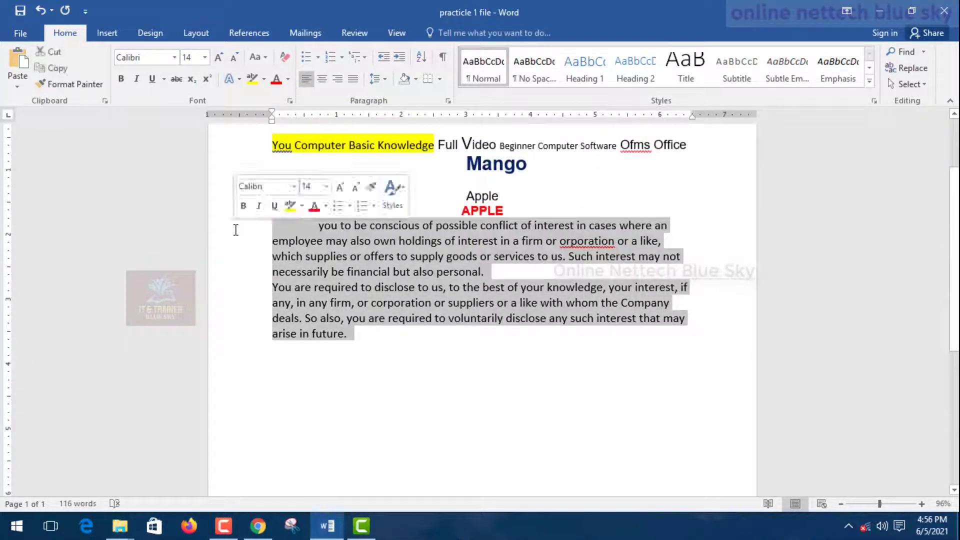
{"action": "left_click", "coordinate": [414, 373]}
{"action": "key", "text": "Return"}
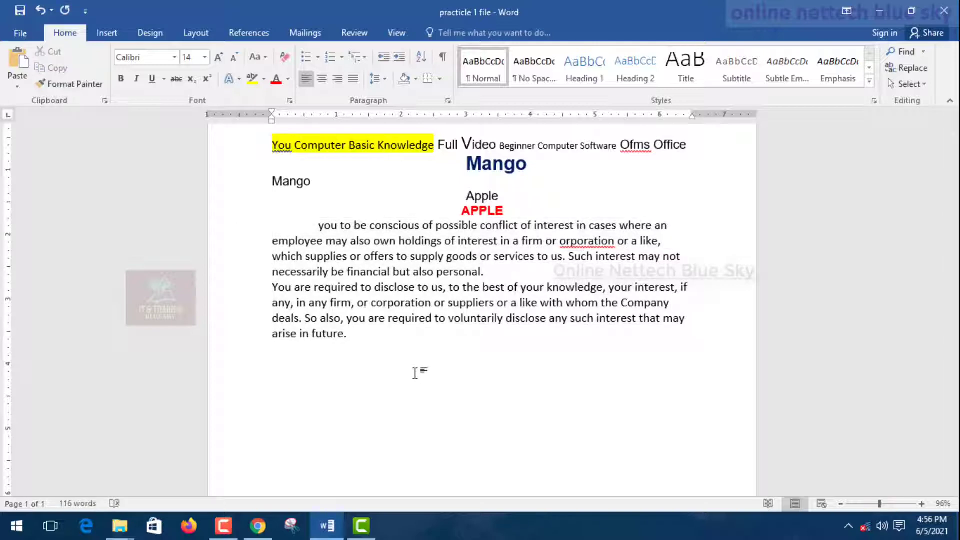
{"action": "key", "text": "ctrl+v"}
Step: Insert a blank line below the duplicate and paste three more copies of the two paragraphs, continuing onto page two
{"action": "key", "text": "Return"}
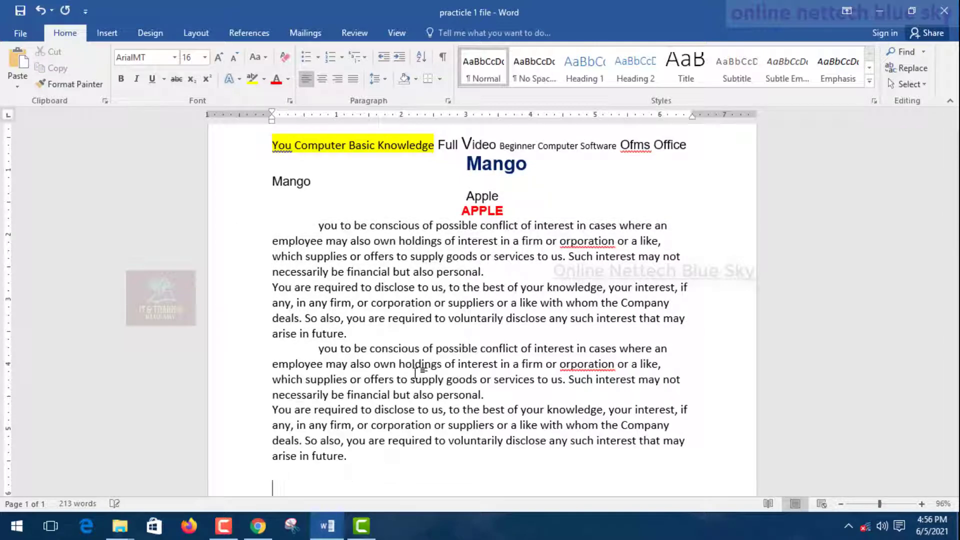
{"action": "key", "text": "ctrl+v"}
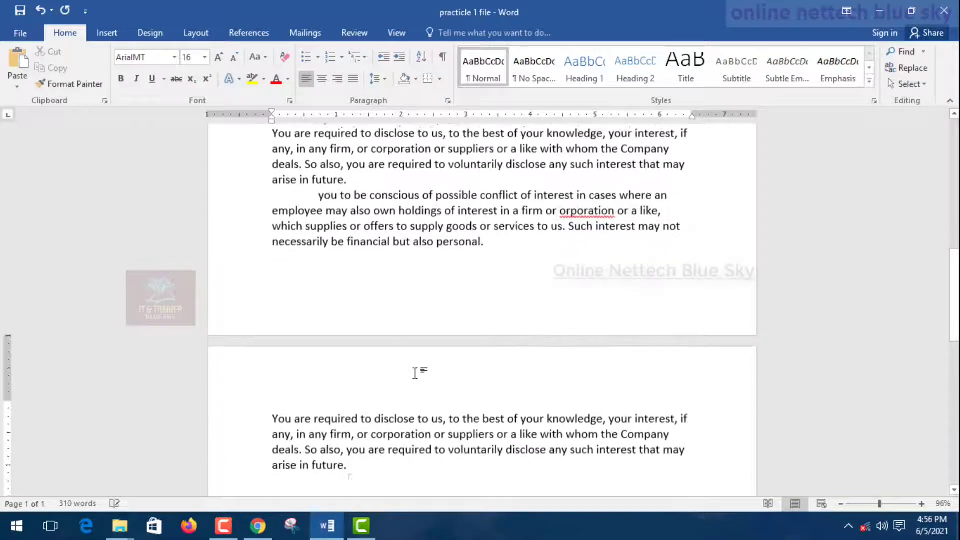
{"action": "key", "text": "ctrl+v"}
{"action": "type", "text": "You are required to disclose to us, to the best of your knowledge, your interest, if any, in any firm, or corporation or suppliers or a like with whom the Company deals. So also, you are required to voluntarily disclose any such interest that may arise in future. you to be conscious of possible conflict of interest in cases where an employee may also own holdings of interest in a firm or orporation or a like, which supplies or offers to supply goods or services to us. Such interest may not necessarily be financial but also personal."}
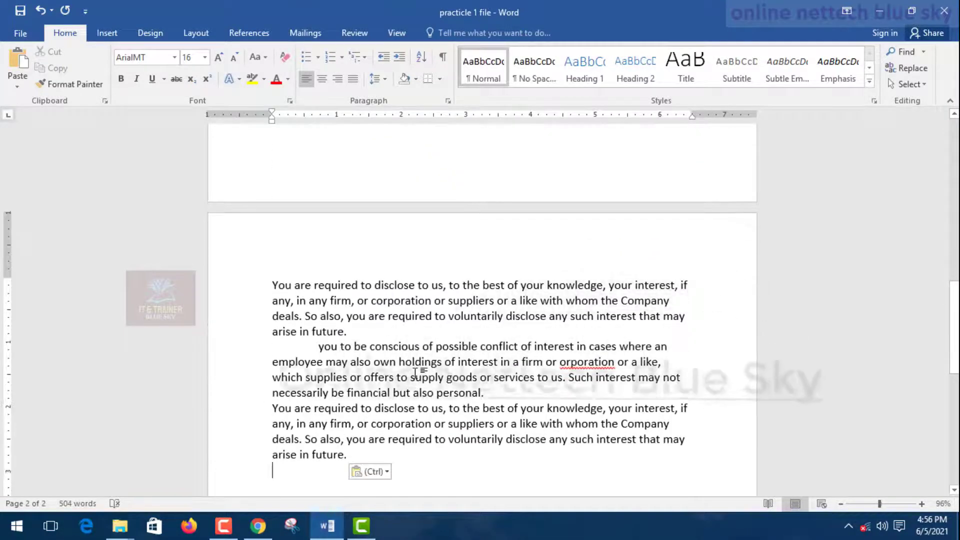
{"action": "scroll", "coordinate": [471, 352], "scroll_direction": "up", "scroll_amount": 15}
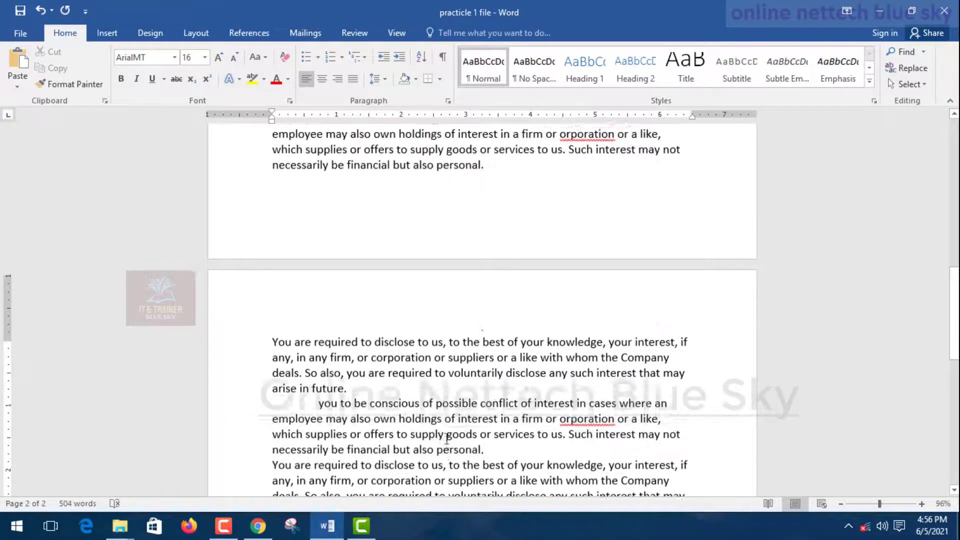
{"action": "scroll", "coordinate": [435, 305], "scroll_direction": "down", "scroll_amount": 10}
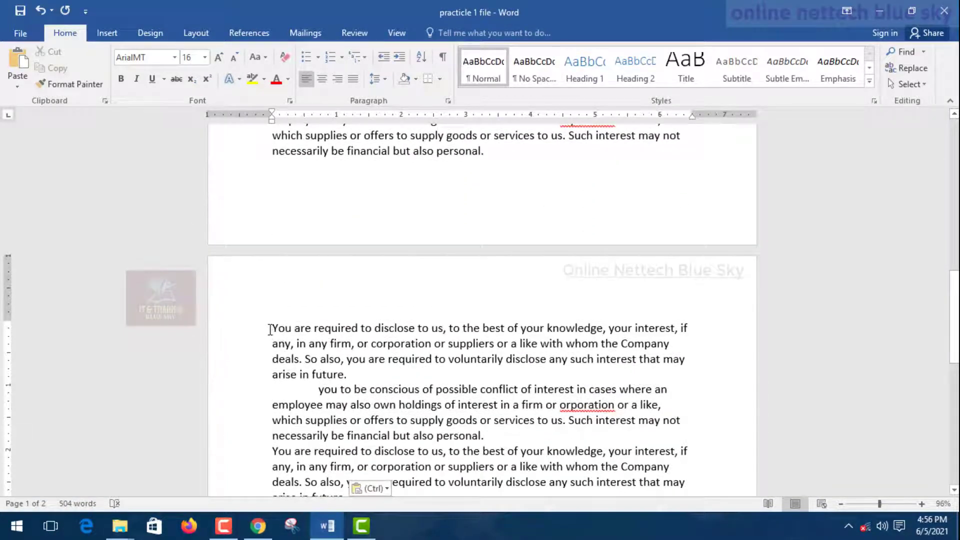
Step: Review the duplicated paragraphs across both pages, from the end of page two back to the headings on page one
{"action": "left_click_drag", "start_coordinate": [270, 329], "coordinate": [494, 444]}
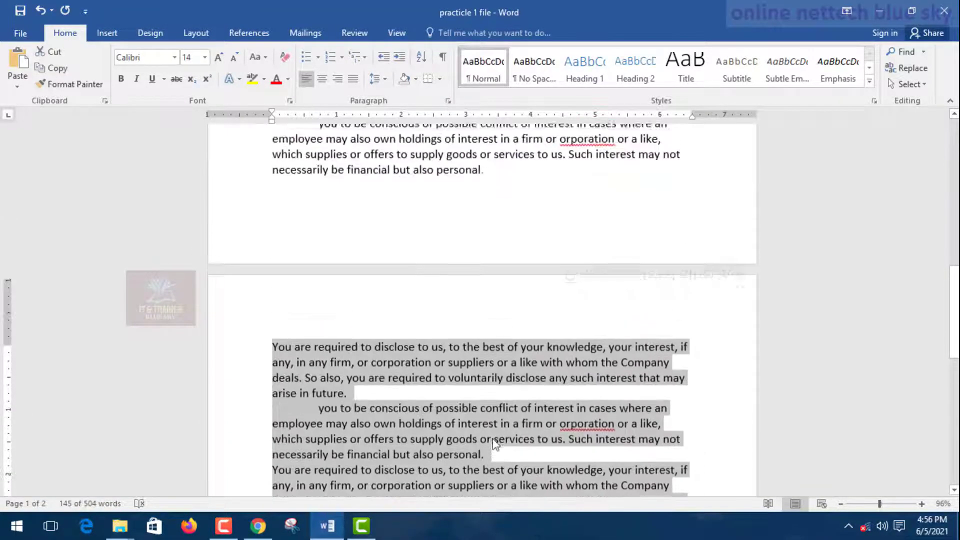
{"action": "scroll", "coordinate": [494, 444], "scroll_direction": "up", "scroll_amount": 10}
{"action": "scroll", "coordinate": [494, 440], "scroll_direction": "down", "scroll_amount": 7}
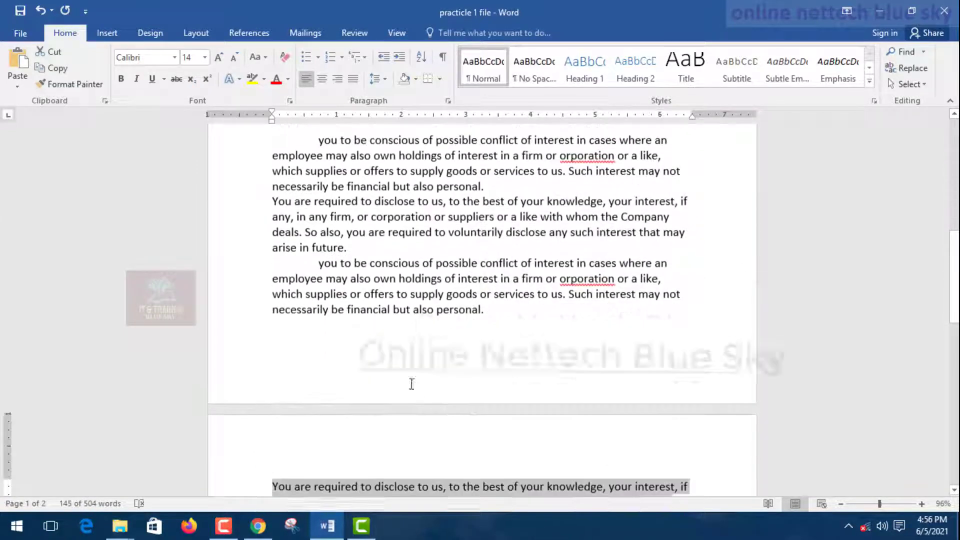
{"action": "left_click", "coordinate": [399, 373]}
{"action": "type", "text": "You are required to disclose to us, to the best of your knowledge, your interest, if any, in any firm, or corporation or suppliers or a like with whom the Company deals. So also, you are required to voluntarily disclose any such interest that may arise in future."}
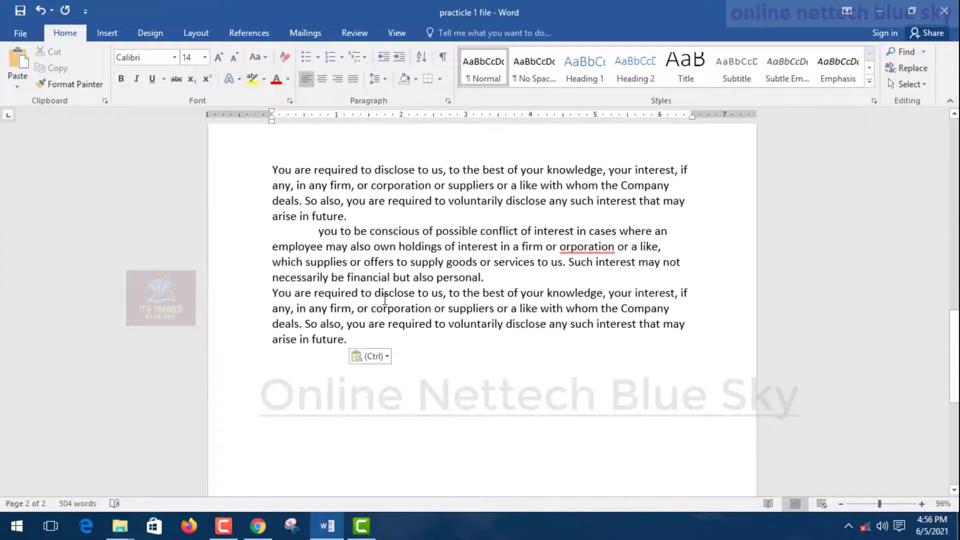
{"action": "scroll", "coordinate": [369, 347], "scroll_direction": "down", "scroll_amount": 5}
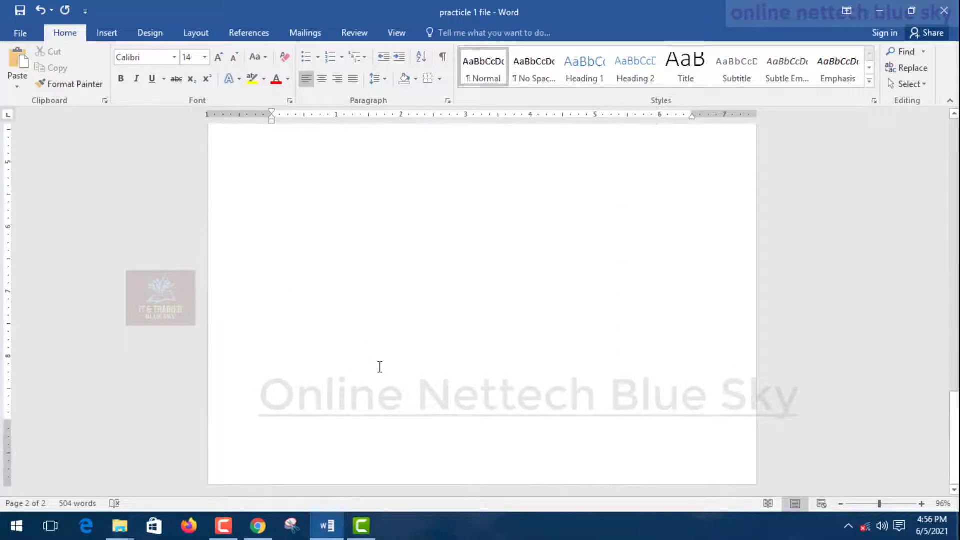
{"action": "scroll", "coordinate": [378, 369], "scroll_direction": "up", "scroll_amount": 6}
{"action": "scroll", "coordinate": [374, 372], "scroll_direction": "down", "scroll_amount": 3}
{"action": "scroll", "coordinate": [375, 374], "scroll_direction": "up", "scroll_amount": 6}
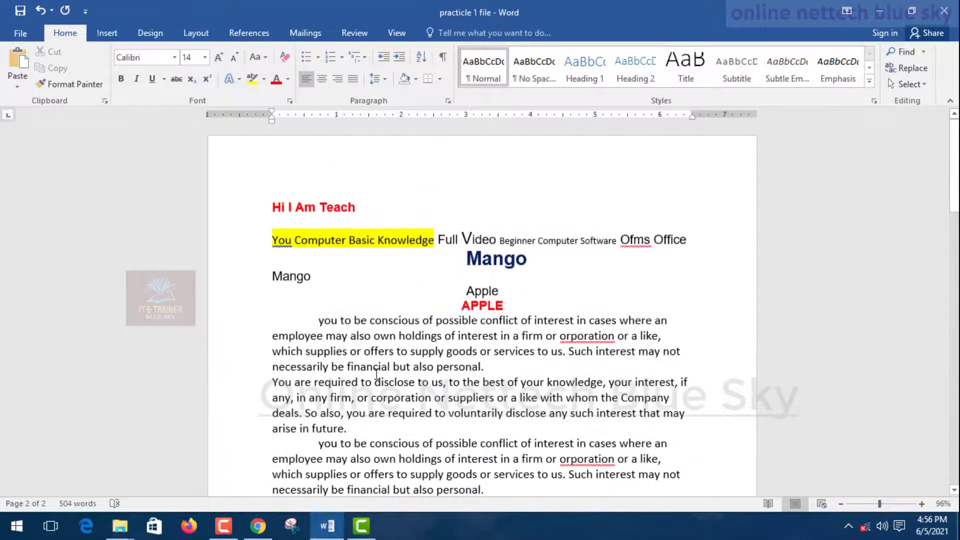
{"action": "scroll", "coordinate": [532, 253], "scroll_direction": "down", "scroll_amount": 5}
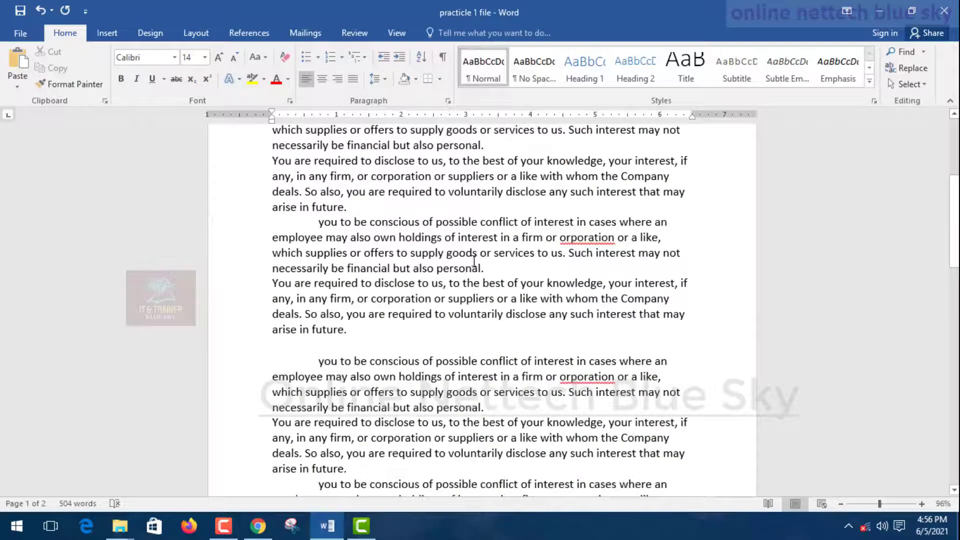
{"action": "scroll", "coordinate": [414, 404], "scroll_direction": "up", "scroll_amount": 2}
{"action": "scroll", "coordinate": [336, 255], "scroll_direction": "up", "scroll_amount": 2}
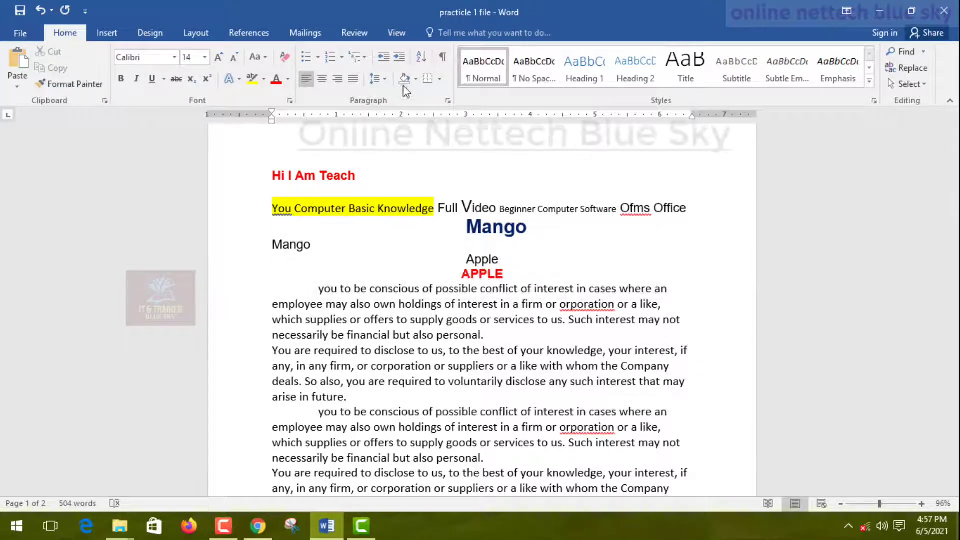
{"action": "left_click", "coordinate": [416, 79]}
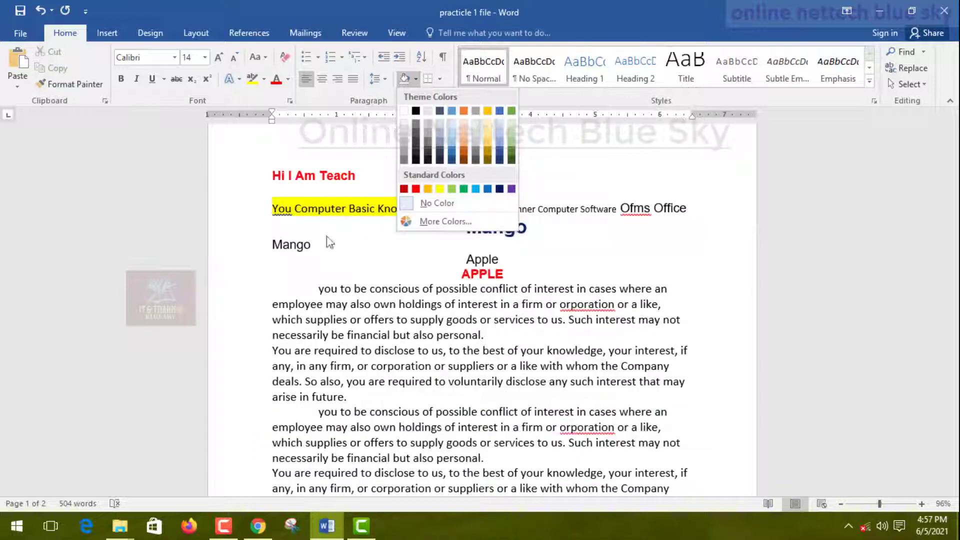
{"action": "scroll", "coordinate": [364, 350], "scroll_direction": "down", "scroll_amount": 10}
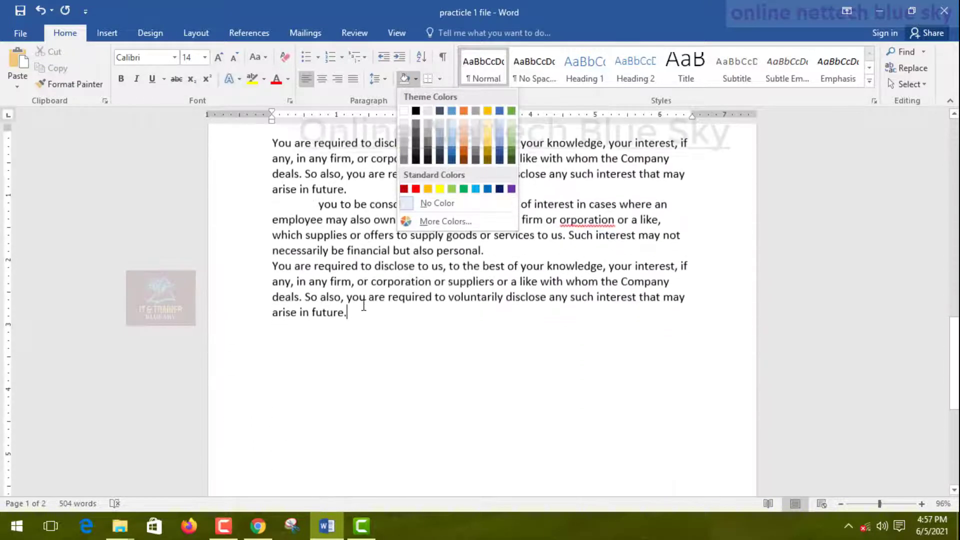
{"action": "left_click", "coordinate": [364, 305]}
{"action": "scroll", "coordinate": [350, 303], "scroll_direction": "up", "scroll_amount": 5}
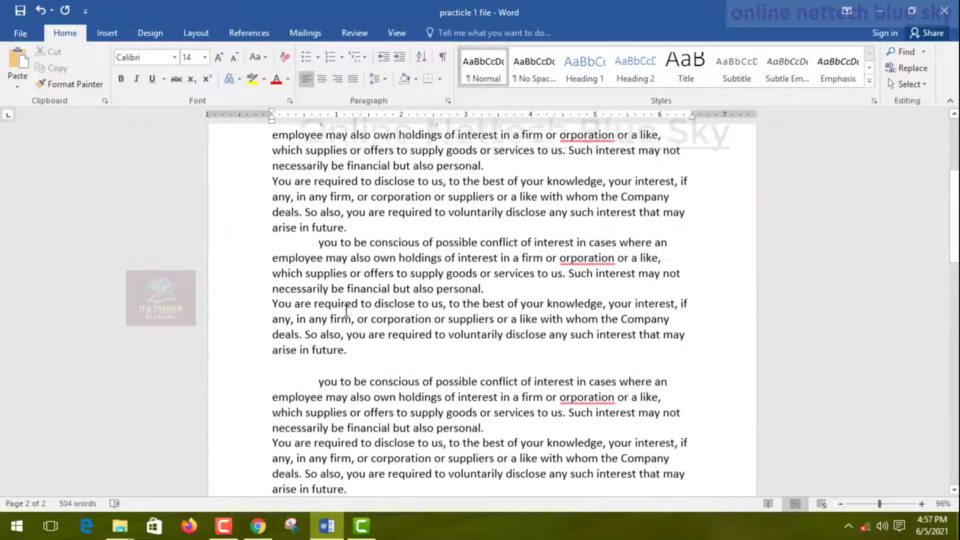
{"action": "left_click", "coordinate": [340, 301]}
Step: Apply yellow text highlighting to the pair of body paragraphs directly above the blank line on page one
{"action": "left_click_drag", "start_coordinate": [321, 254], "coordinate": [373, 362]}
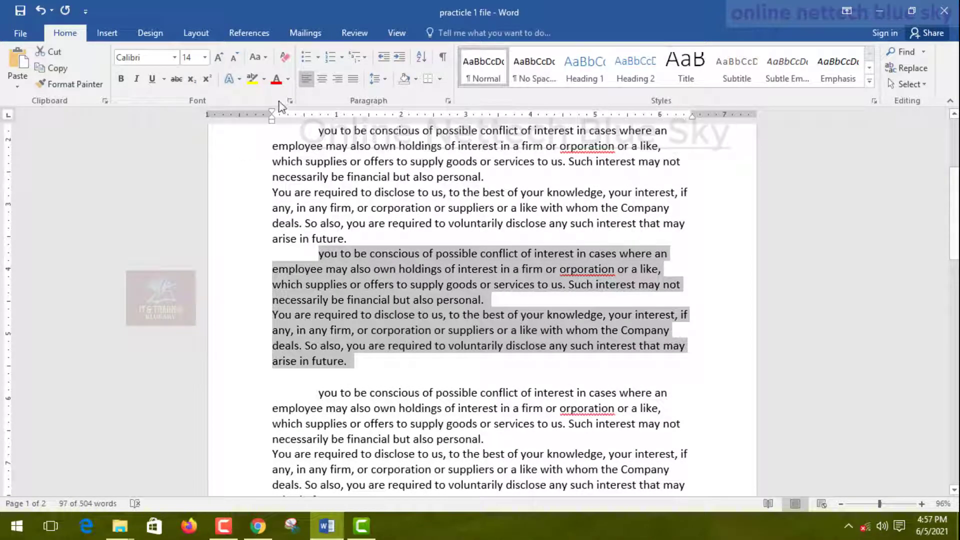
{"action": "left_click", "coordinate": [264, 79]}
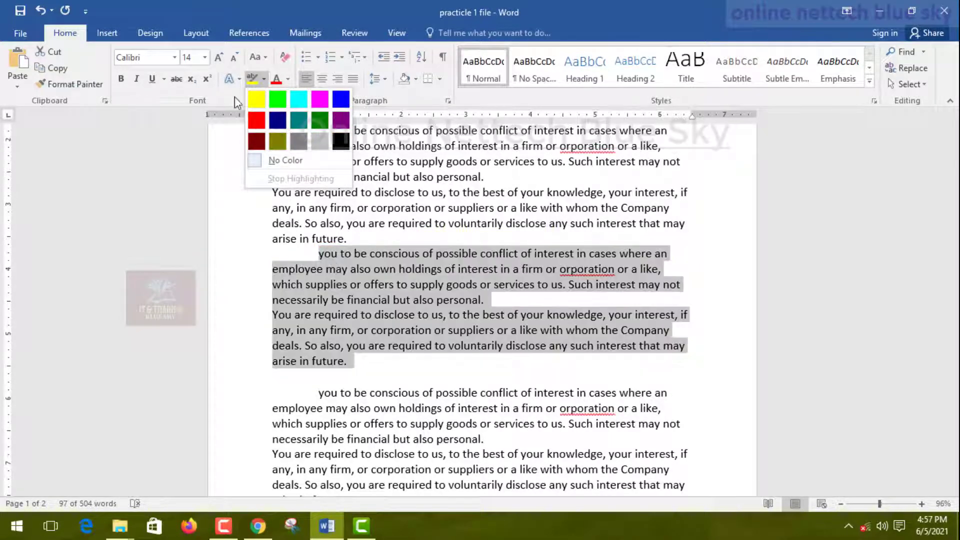
{"action": "key", "text": "Escape"}
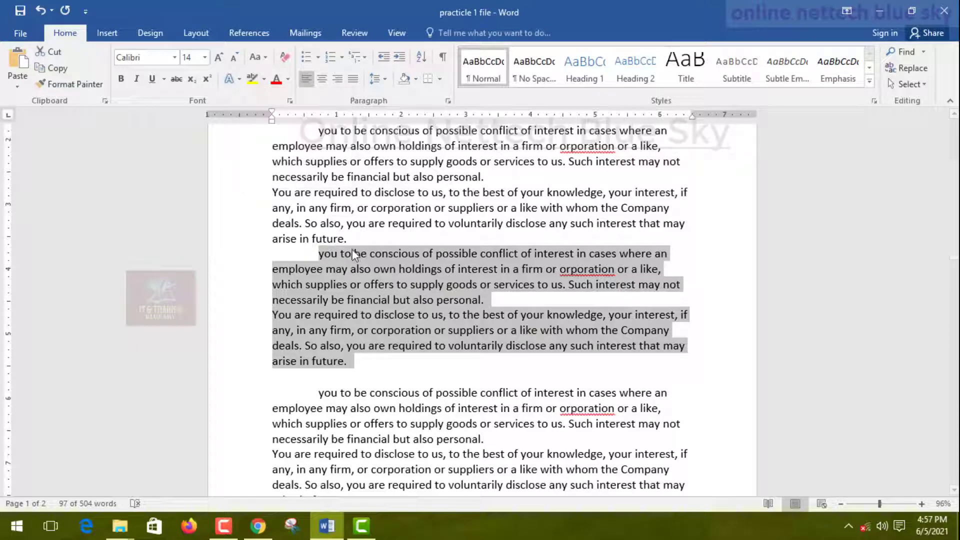
{"action": "left_click", "coordinate": [415, 79]}
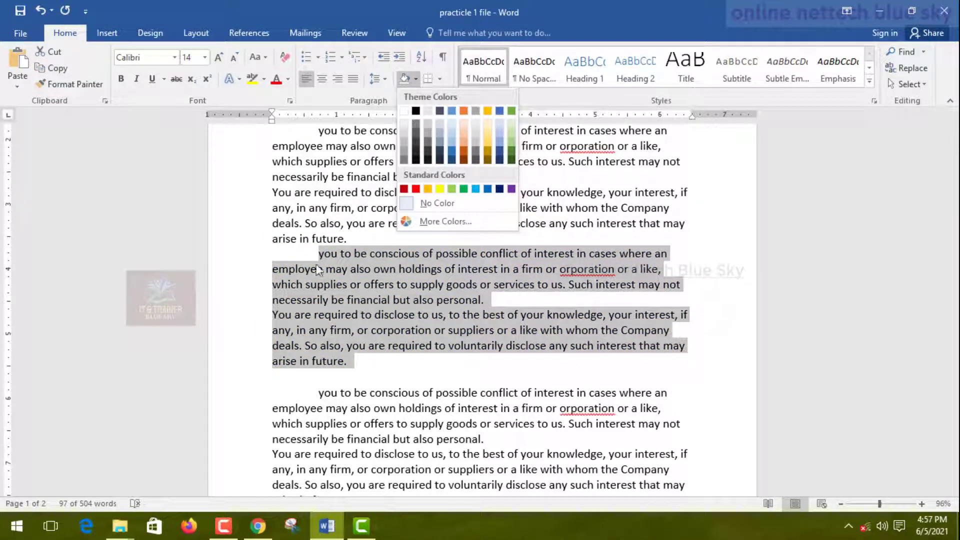
{"action": "left_click", "coordinate": [264, 79]}
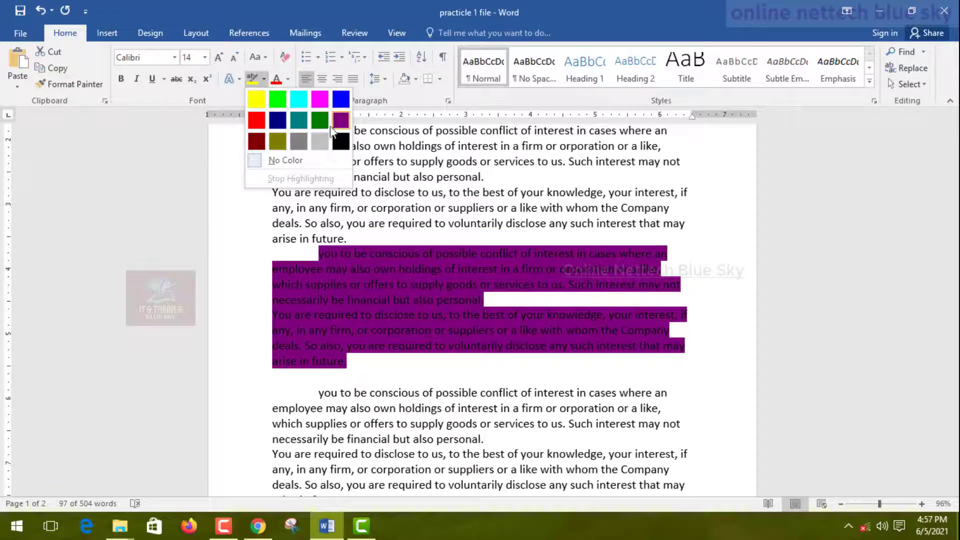
{"action": "left_click", "coordinate": [256, 99]}
{"action": "key", "text": "Right"}
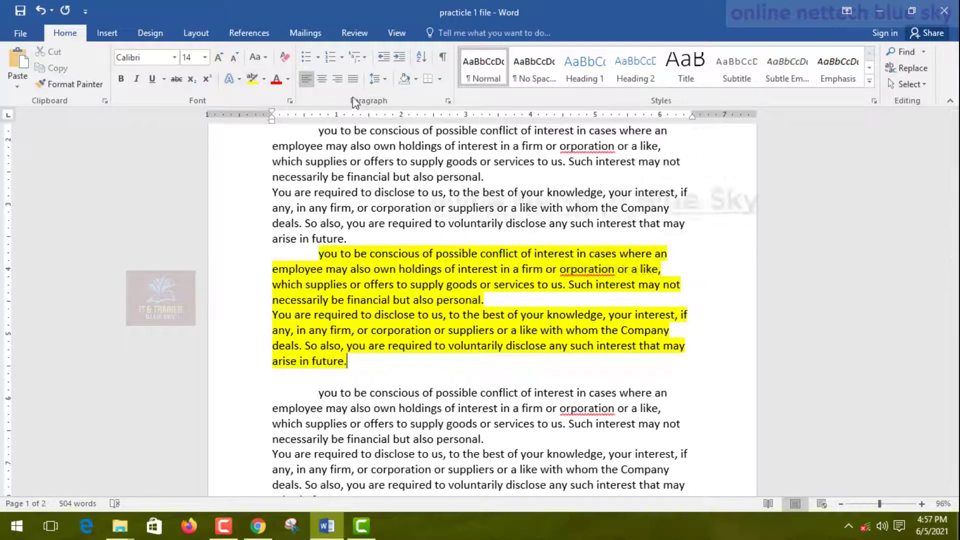
Step: Remove the yellow highlighting from the two paragraphs above the blank line, using No Color
{"action": "left_click", "coordinate": [416, 79]}
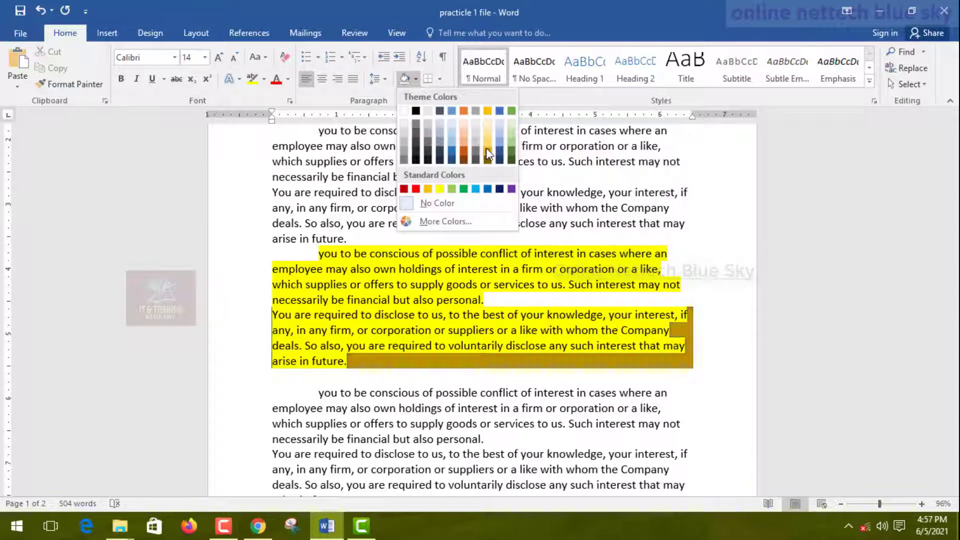
{"action": "left_click", "coordinate": [263, 81]}
{"action": "left_click", "coordinate": [281, 161]}
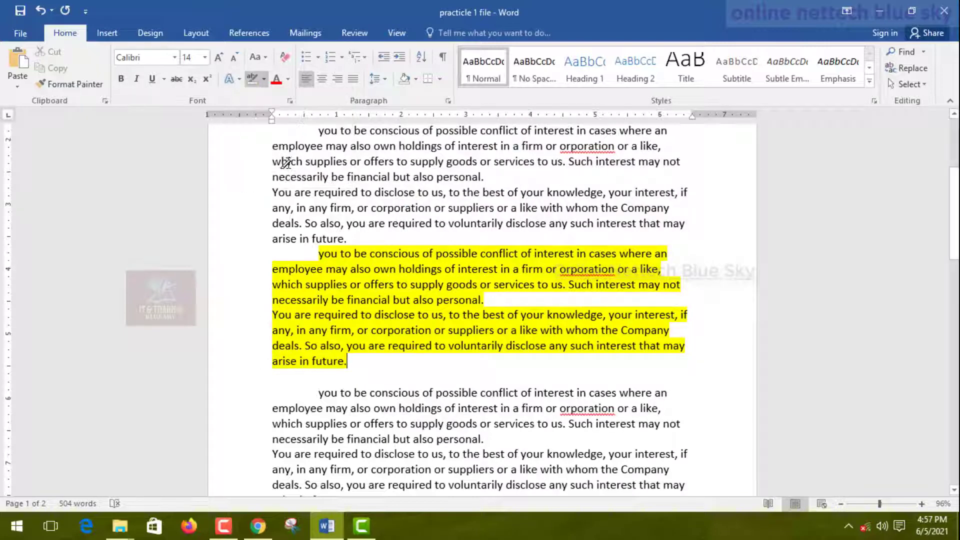
{"action": "left_click_drag", "start_coordinate": [344, 257], "coordinate": [370, 350]}
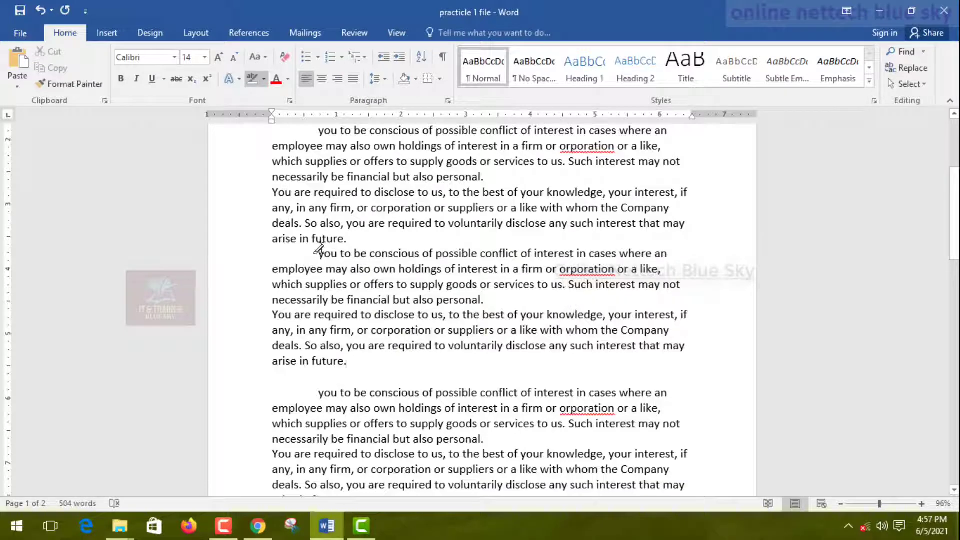
{"action": "mouse_move", "coordinate": [317, 255]}
{"action": "left_mouse_down"}
{"action": "mouse_move", "coordinate": [352, 330]}
{"action": "mouse_move", "coordinate": [382, 361]}
{"action": "left_mouse_up"}
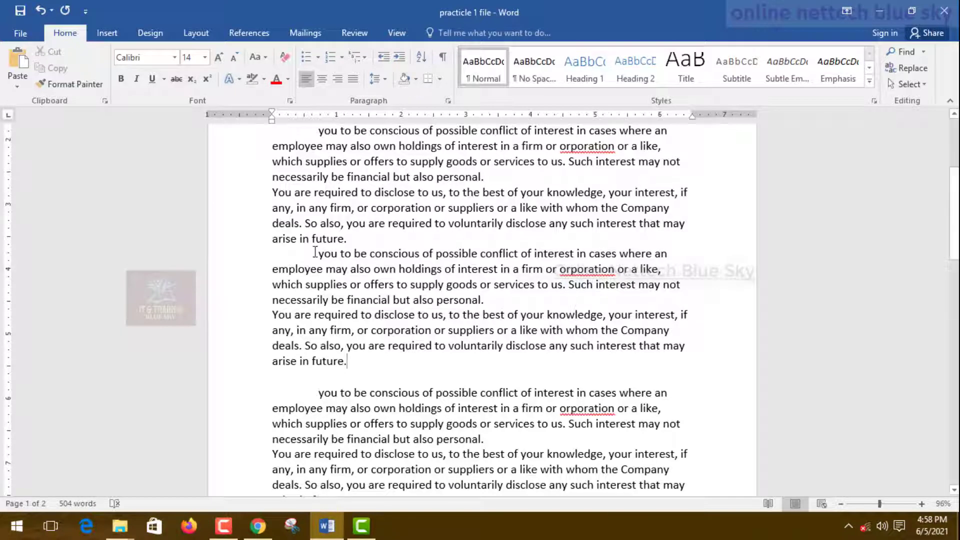
Step: Shade the two paragraphs above the blank line with a black paragraph background
{"action": "left_click_drag", "start_coordinate": [315, 252], "coordinate": [346, 358]}
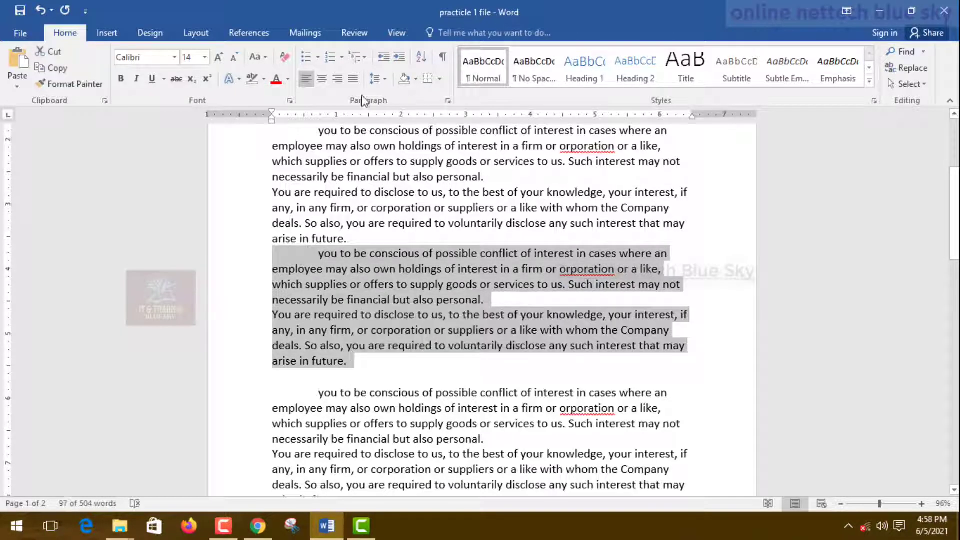
{"action": "left_click", "coordinate": [416, 79]}
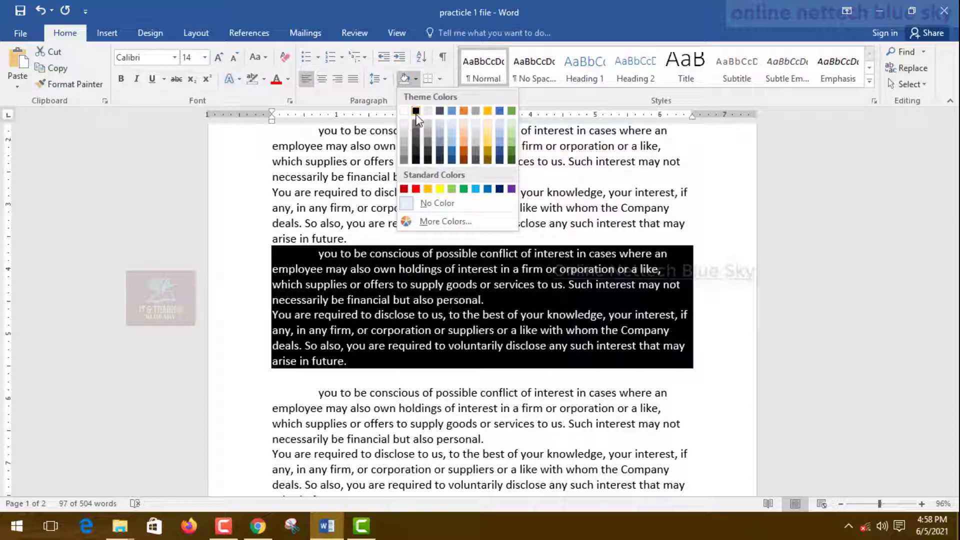
{"action": "left_click", "coordinate": [416, 112]}
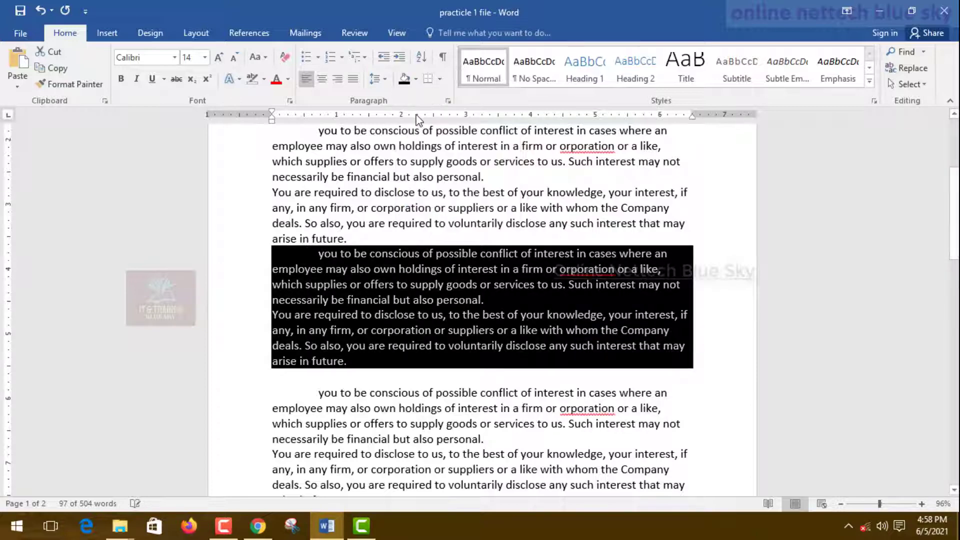
{"action": "left_click", "coordinate": [378, 274]}
{"action": "scroll", "coordinate": [383, 310], "scroll_direction": "down", "scroll_amount": 2}
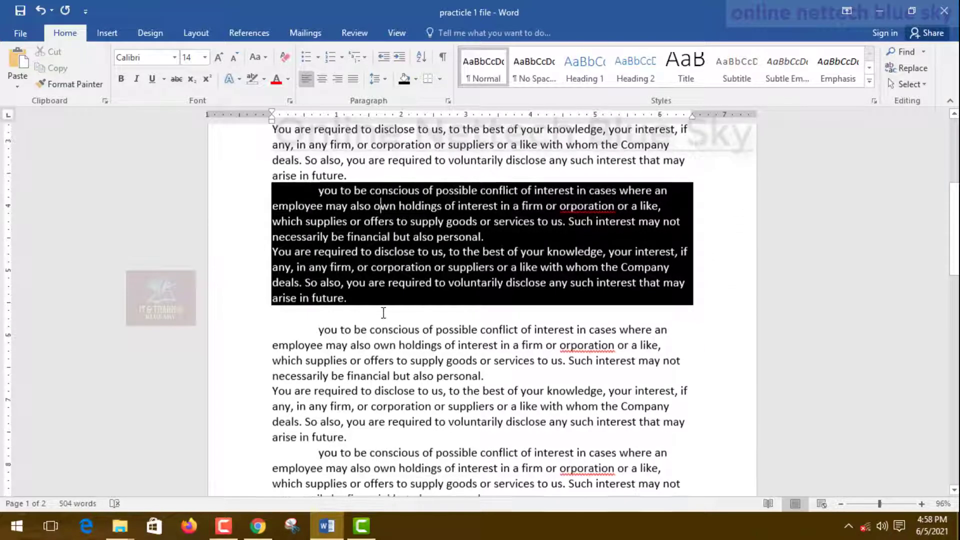
Step: Clear the black shading from the two paragraphs by setting it to No Color, and deselect them
{"action": "scroll", "coordinate": [383, 306], "scroll_direction": "up", "scroll_amount": 2}
{"action": "mouse_move", "coordinate": [365, 372]}
{"action": "left_mouse_down"}
{"action": "mouse_move", "coordinate": [395, 346]}
{"action": "mouse_move", "coordinate": [300, 300]}
{"action": "mouse_move", "coordinate": [322, 257]}
{"action": "left_mouse_up"}
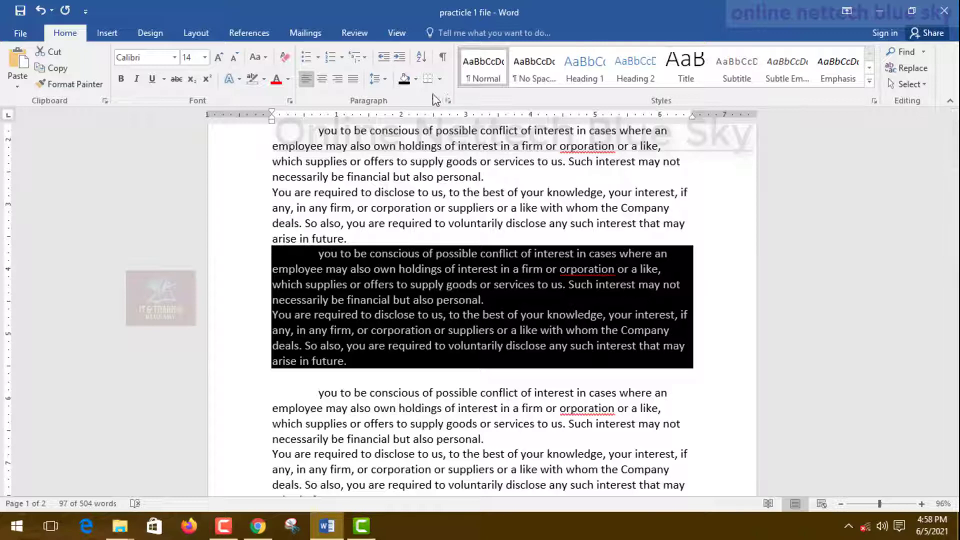
{"action": "left_click", "coordinate": [417, 79]}
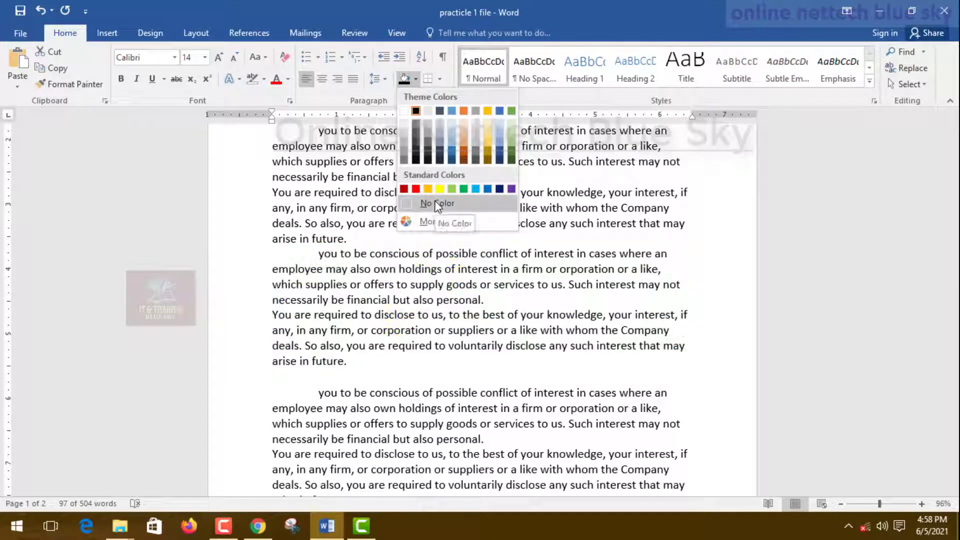
{"action": "left_click", "coordinate": [438, 204]}
{"action": "left_click", "coordinate": [434, 206]}
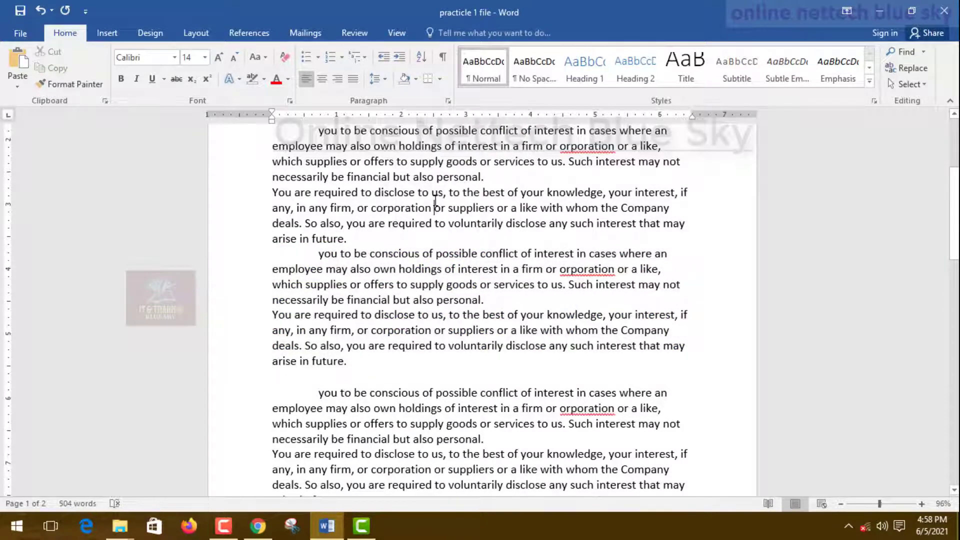
Step: Sort the two paragraphs above the blank line by Paragraphs, type Text, in ascending order
{"action": "scroll", "coordinate": [434, 203], "scroll_direction": "down", "scroll_amount": 1}
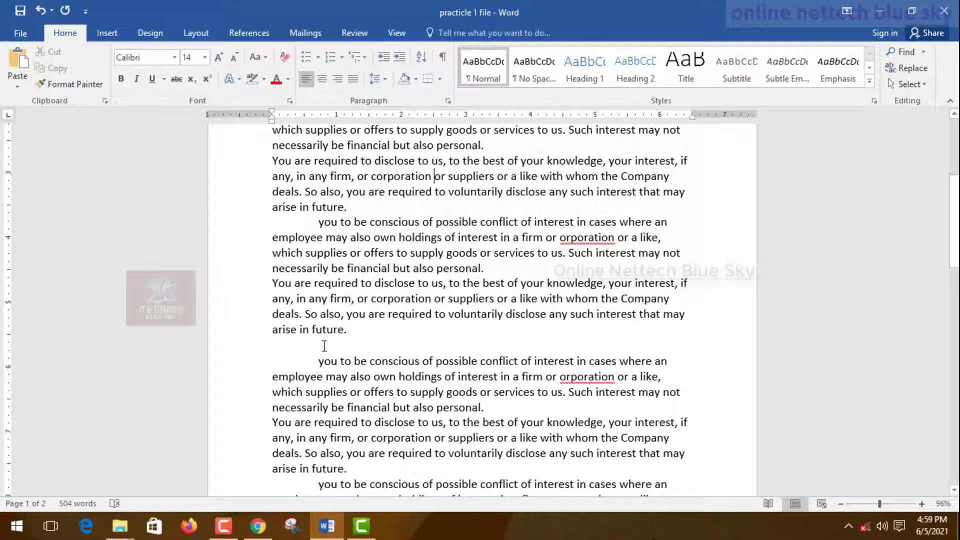
{"action": "left_click_drag", "start_coordinate": [354, 332], "coordinate": [252, 226]}
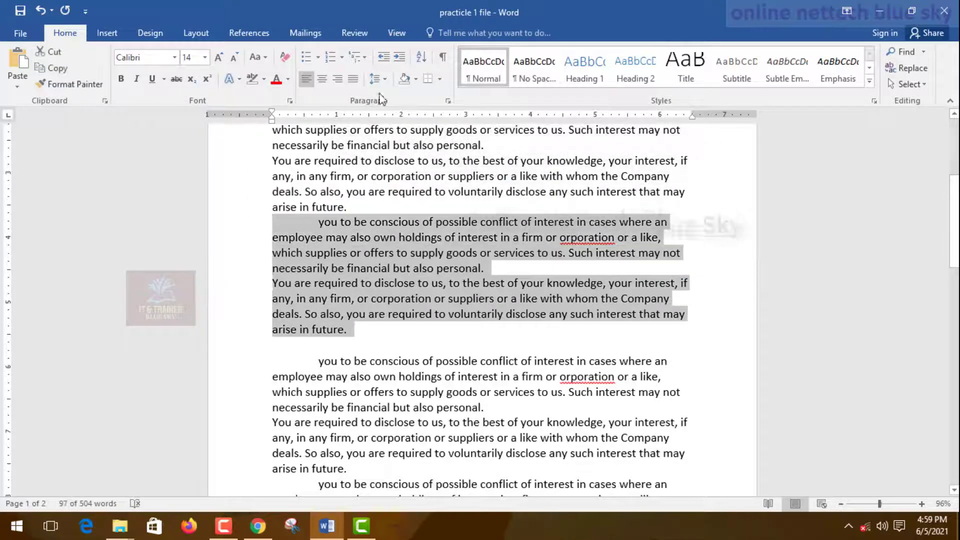
{"action": "left_click", "coordinate": [418, 60]}
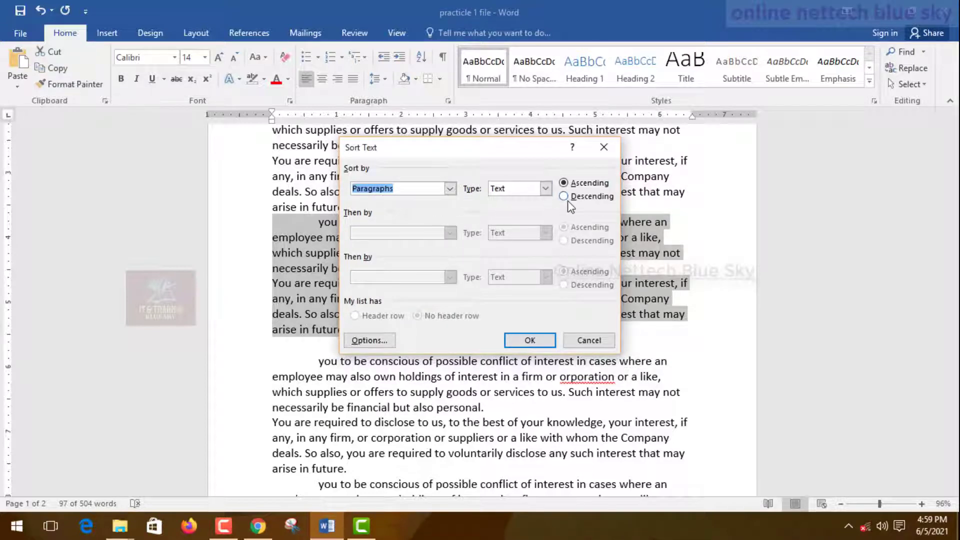
{"action": "left_click", "coordinate": [520, 339]}
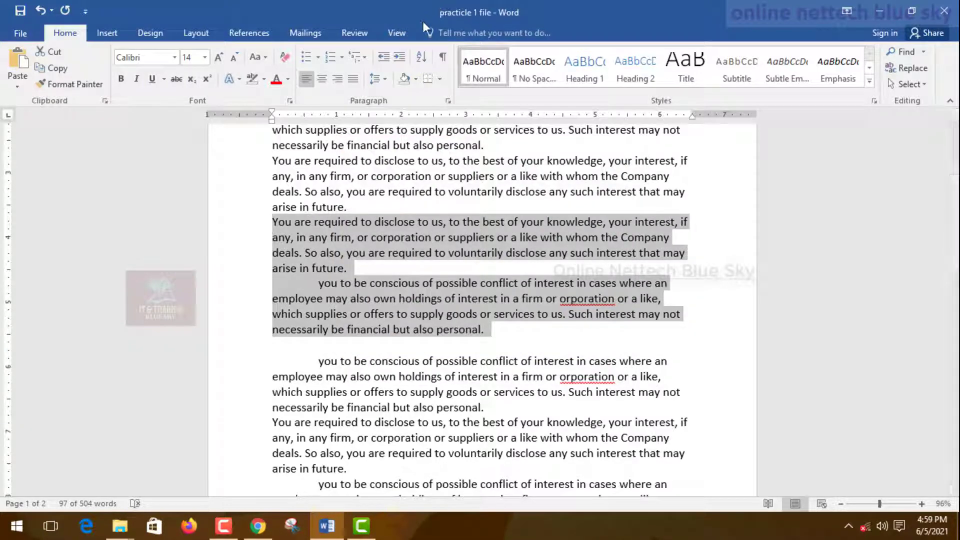
Step: Re-sort the same two paragraphs by text in descending order
{"action": "left_click", "coordinate": [421, 56]}
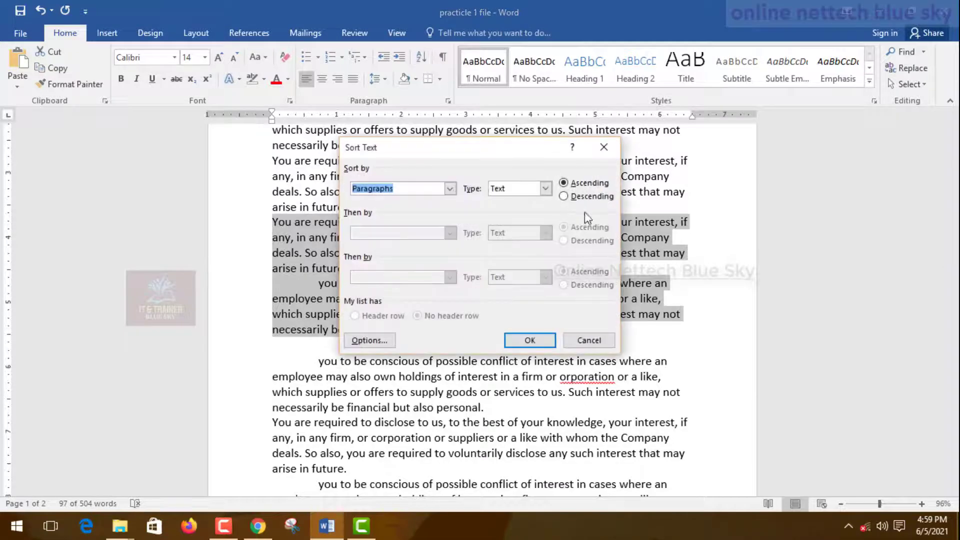
{"action": "left_click", "coordinate": [574, 200]}
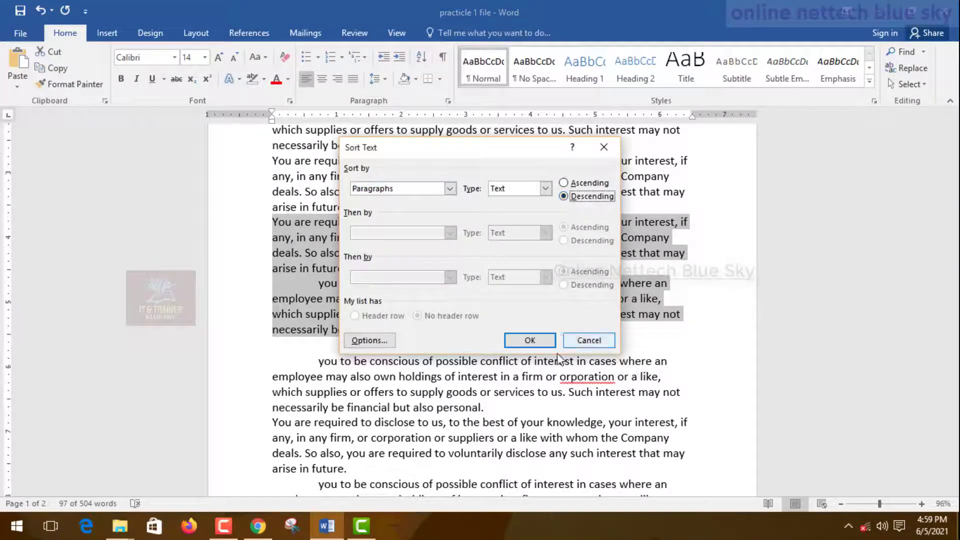
{"action": "left_click", "coordinate": [530, 340]}
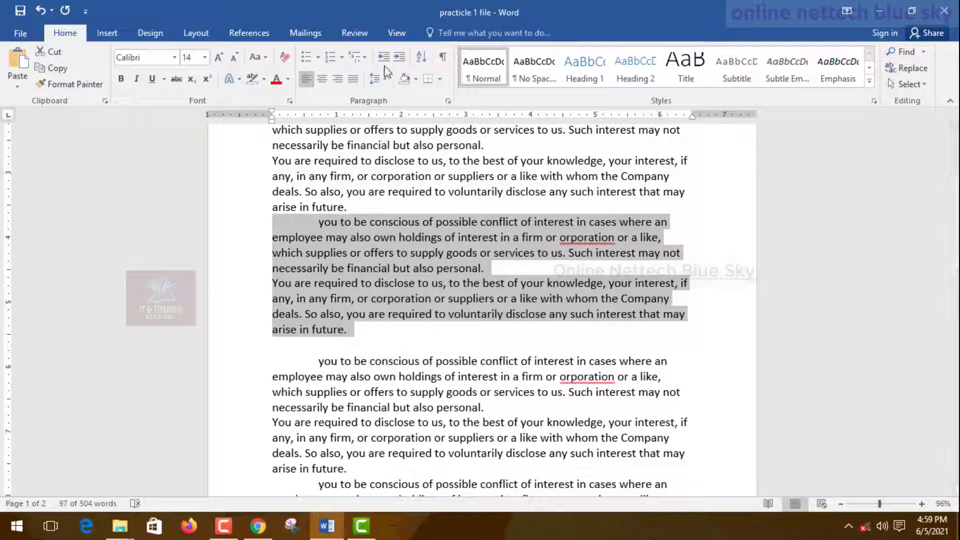
{"action": "scroll", "coordinate": [340, 316], "scroll_direction": "down", "scroll_amount": 4}
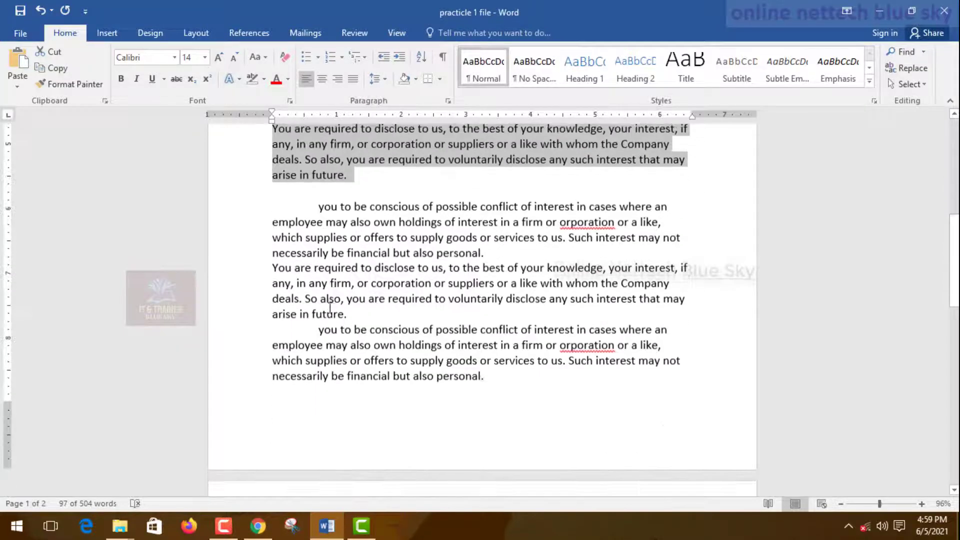
Step: Sort the three paragraphs below the blank line by Paragraphs, type Text, in descending order
{"action": "left_click", "coordinate": [311, 201]}
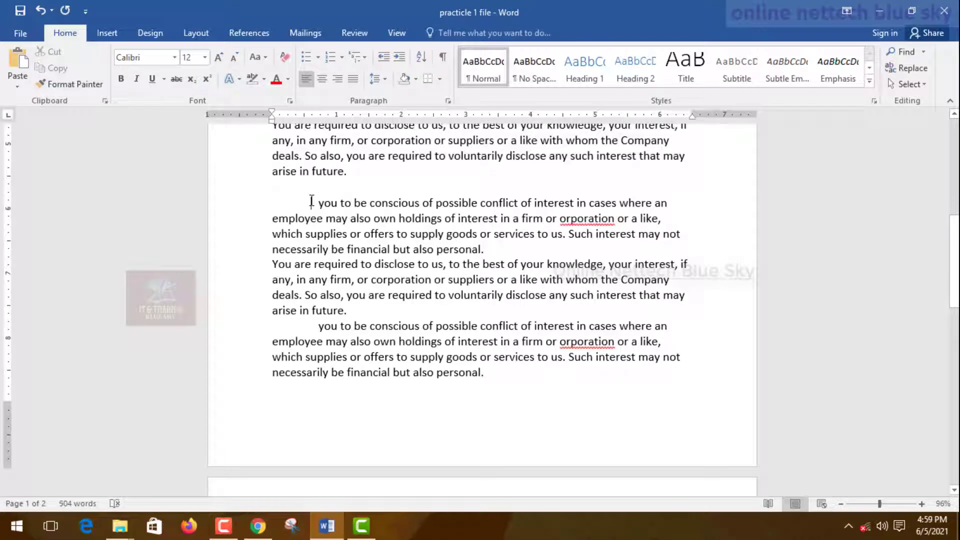
{"action": "left_click_drag", "start_coordinate": [311, 201], "coordinate": [484, 376]}
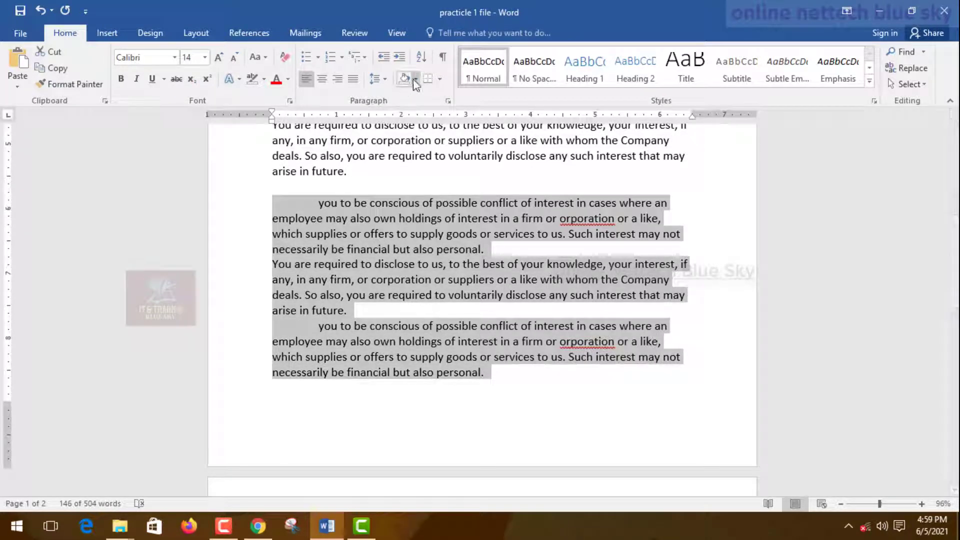
{"action": "left_click", "coordinate": [420, 63]}
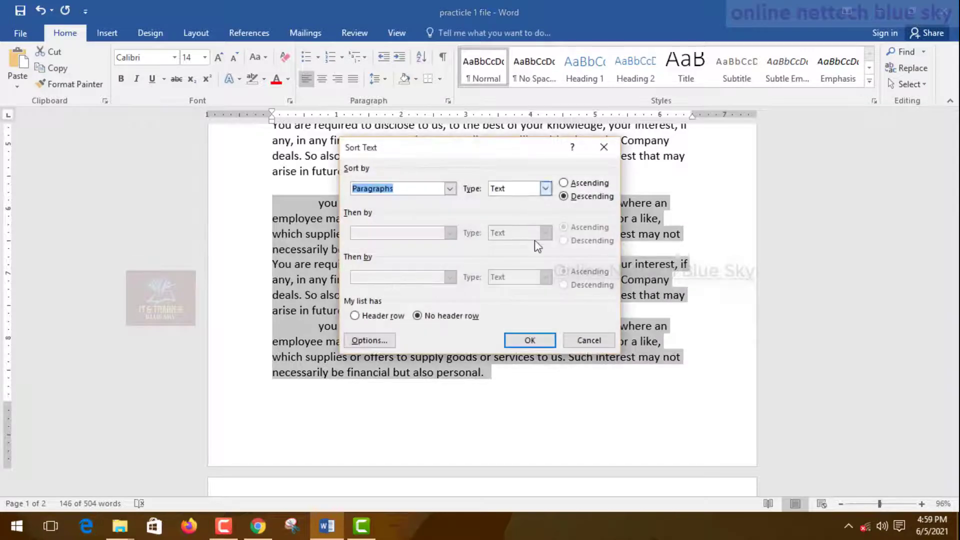
{"action": "left_click", "coordinate": [531, 341]}
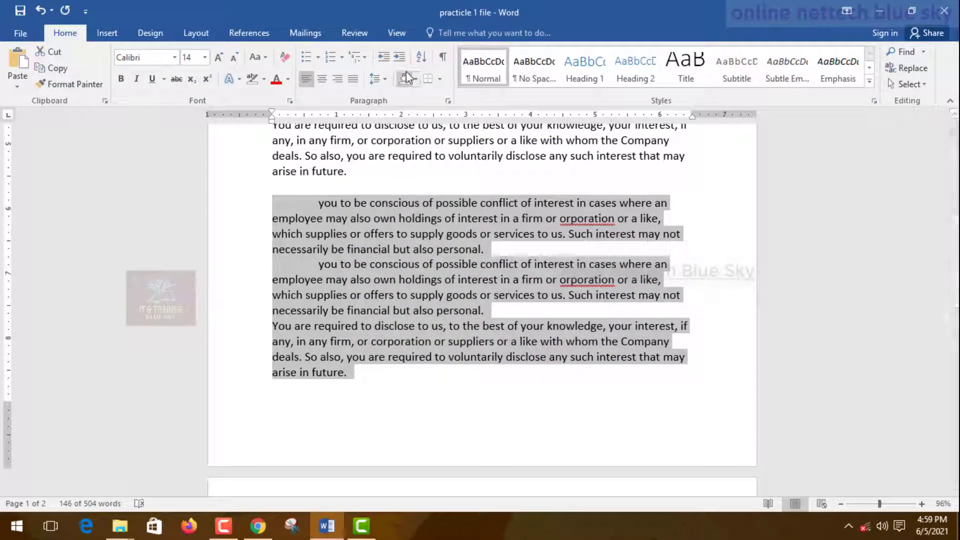
Step: Re-sort the three selected paragraphs below the blank line by text in ascending order
{"action": "left_click", "coordinate": [421, 57]}
{"action": "left_click", "coordinate": [564, 183]}
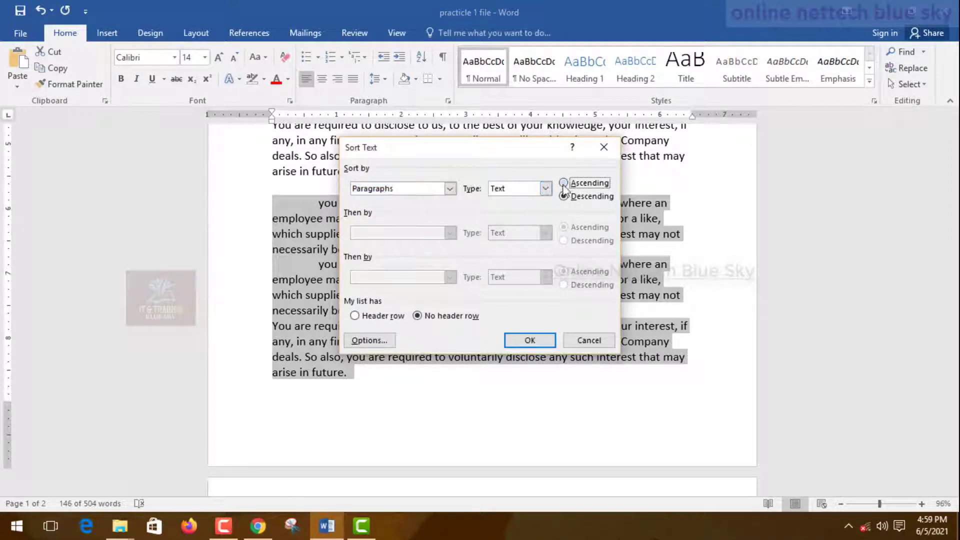
{"action": "left_click", "coordinate": [524, 343]}
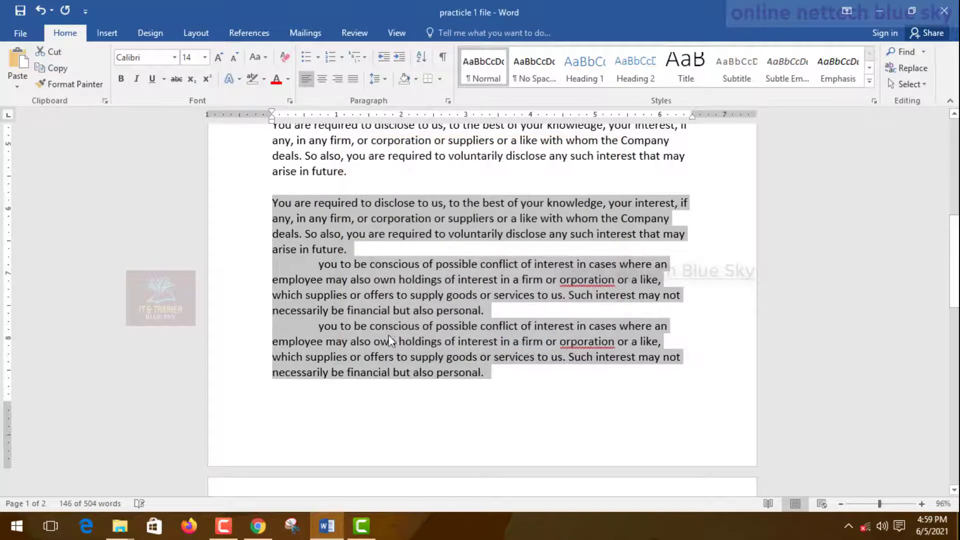
Step: Return the three paragraphs below the blank line to descending text order and deselect them
{"action": "left_click", "coordinate": [421, 57]}
{"action": "left_click", "coordinate": [565, 196]}
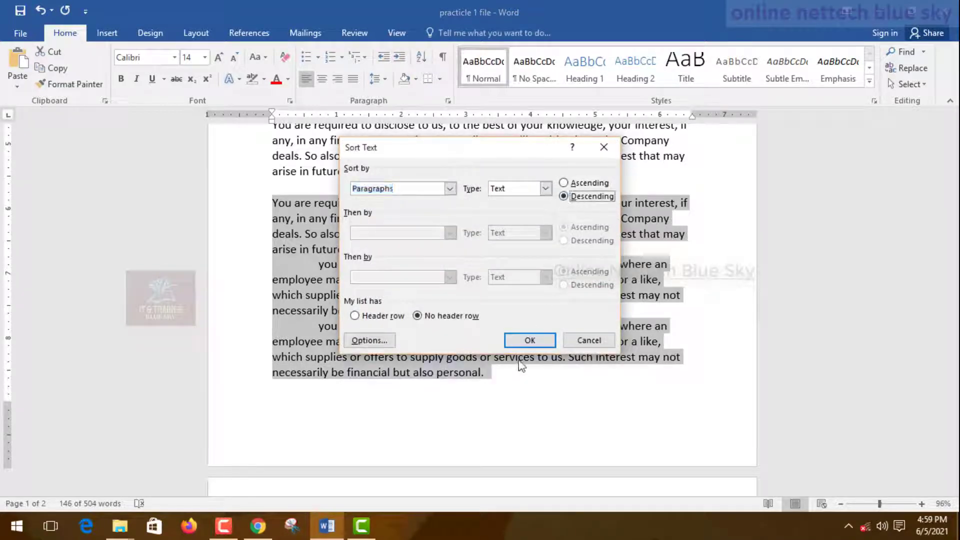
{"action": "left_click", "coordinate": [530, 340]}
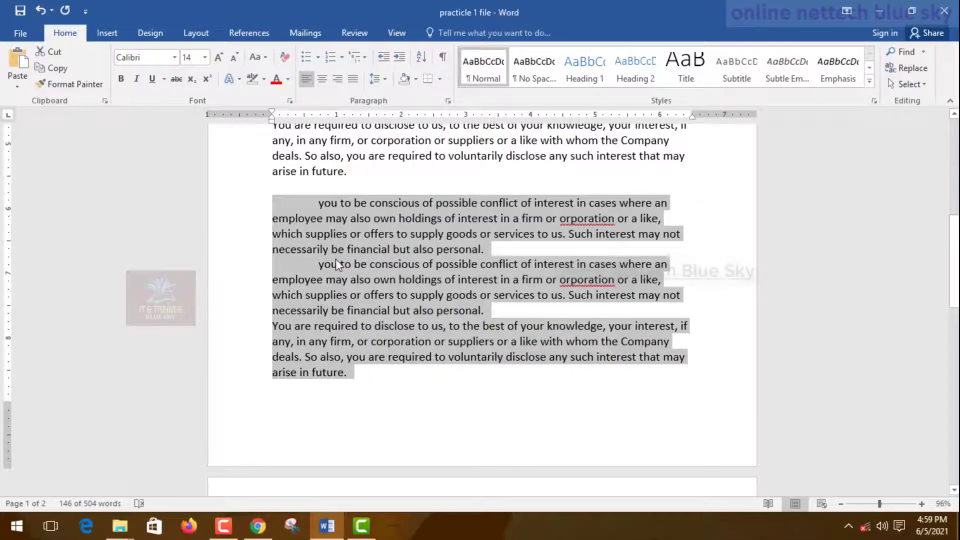
{"action": "left_click", "coordinate": [336, 277]}
Step: Apply Inside Borders to the first two paragraphs below the red APPLE line and the start of the third, and deselect the text
{"action": "scroll", "coordinate": [332, 277], "scroll_direction": "up", "scroll_amount": 10}
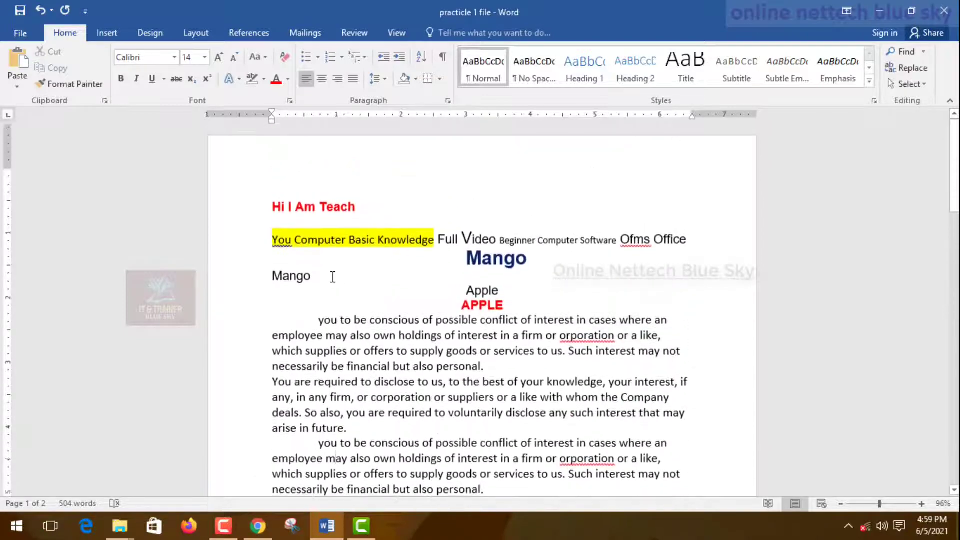
{"action": "scroll", "coordinate": [333, 277], "scroll_direction": "down", "scroll_amount": 8}
{"action": "scroll", "coordinate": [325, 225], "scroll_direction": "up", "scroll_amount": 6}
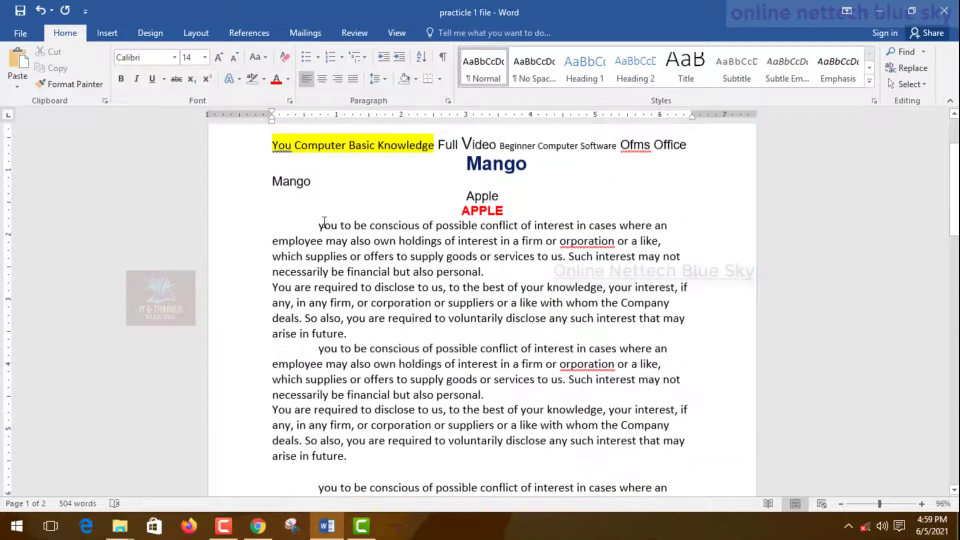
{"action": "scroll", "coordinate": [356, 235], "scroll_direction": "down", "scroll_amount": 2}
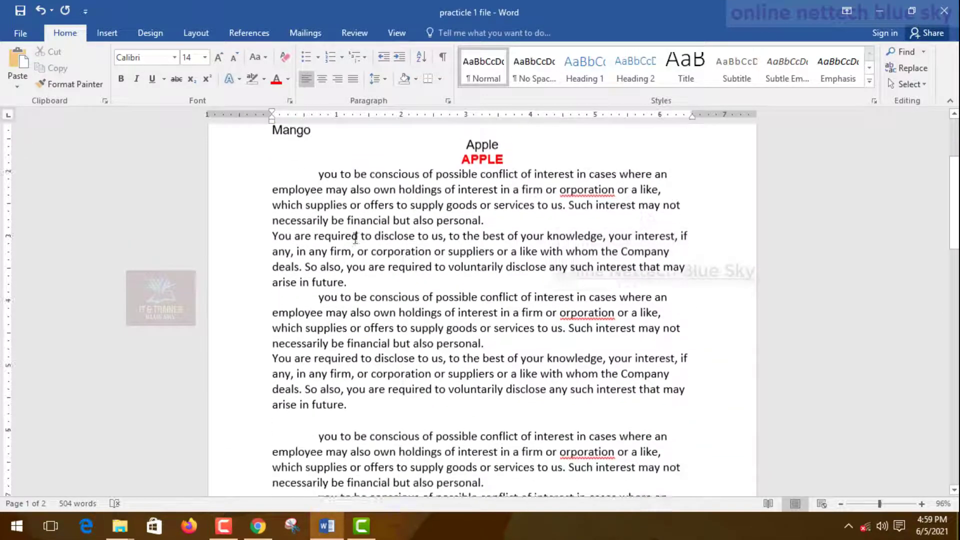
{"action": "left_click_drag", "start_coordinate": [315, 161], "coordinate": [368, 286]}
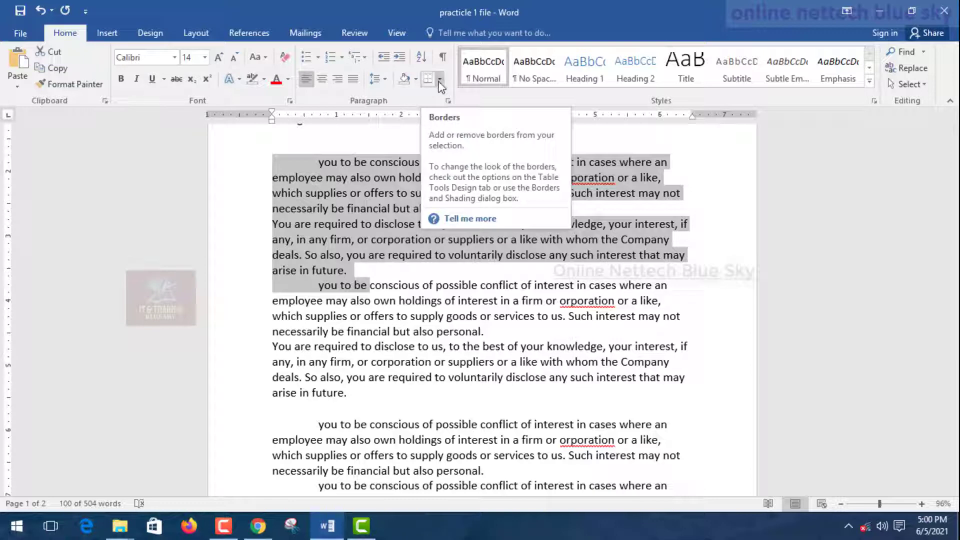
{"action": "left_click", "coordinate": [440, 80]}
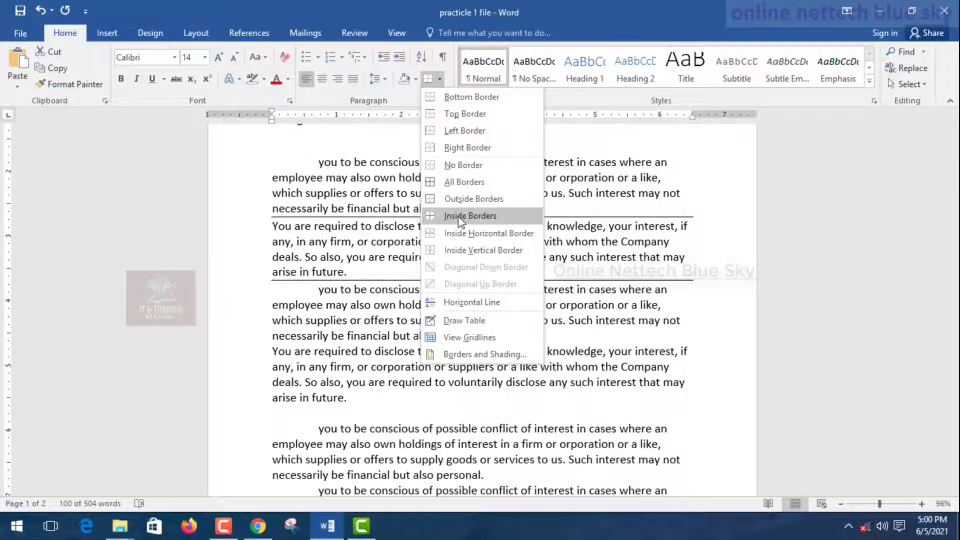
{"action": "left_click", "coordinate": [458, 216]}
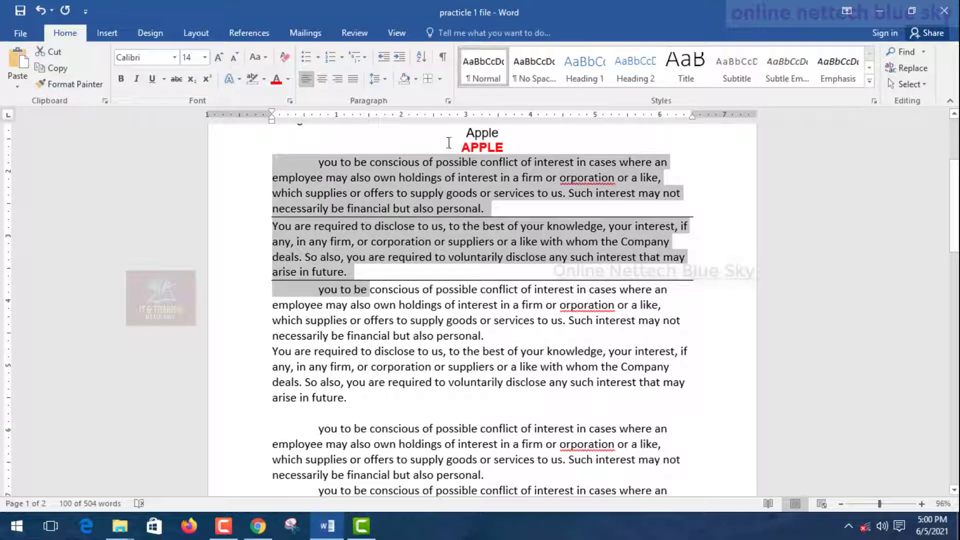
{"action": "left_click", "coordinate": [440, 80]}
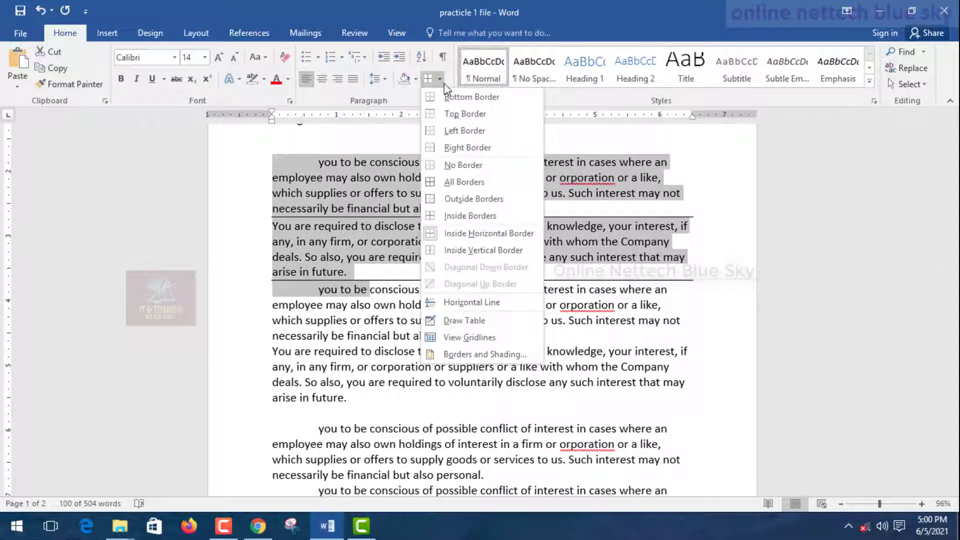
{"action": "left_click", "coordinate": [325, 299]}
{"action": "scroll", "coordinate": [291, 302], "scroll_direction": "down", "scroll_amount": 1}
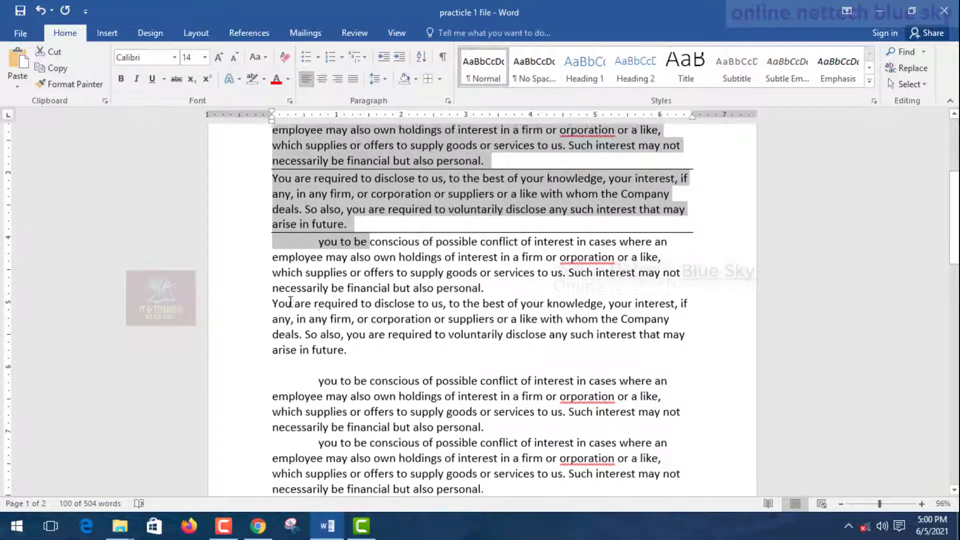
{"action": "left_click", "coordinate": [322, 303]}
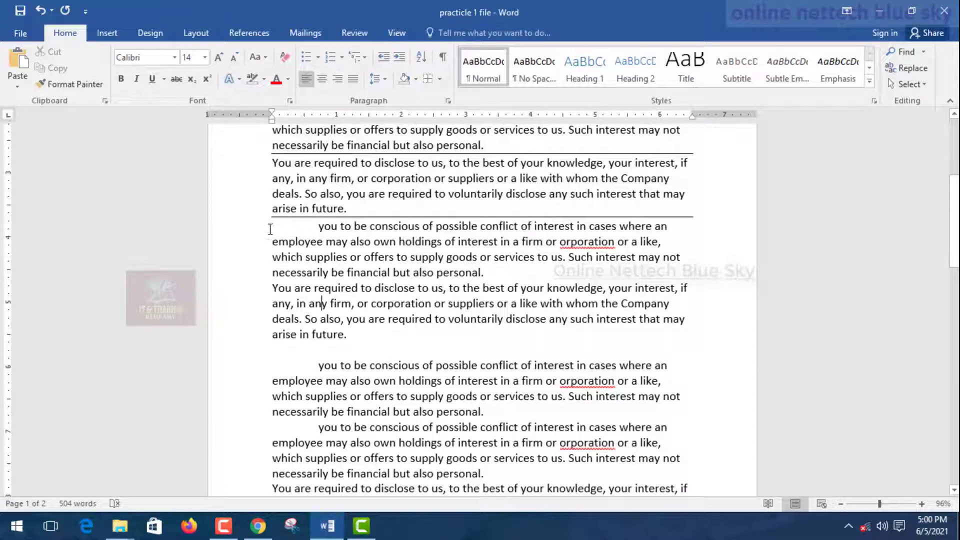
Step: Apply All Borders to the third and fourth body paragraphs, the blank line and the paragraph after it, and deselect them
{"action": "left_click_drag", "start_coordinate": [269, 229], "coordinate": [488, 413]}
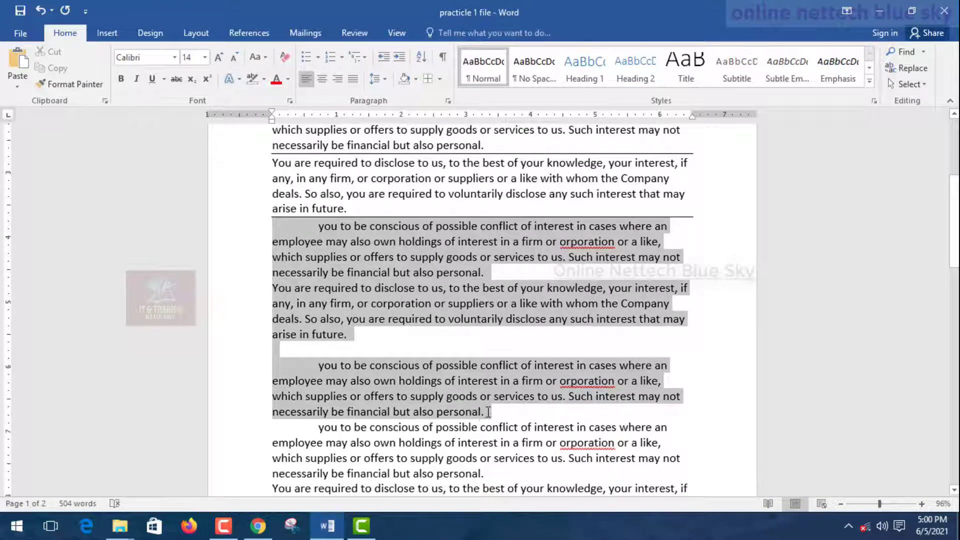
{"action": "left_click", "coordinate": [439, 79]}
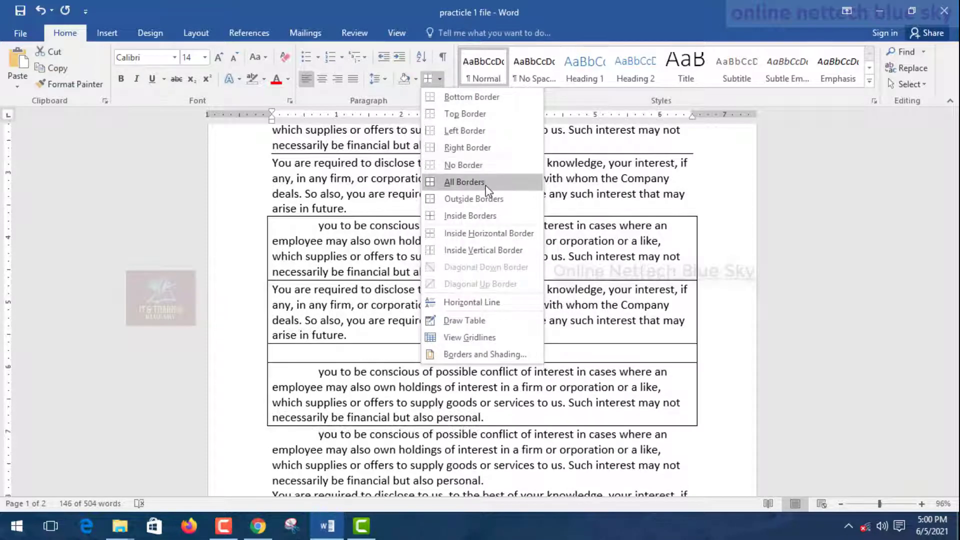
{"action": "left_click", "coordinate": [483, 181]}
{"action": "left_click", "coordinate": [368, 310]}
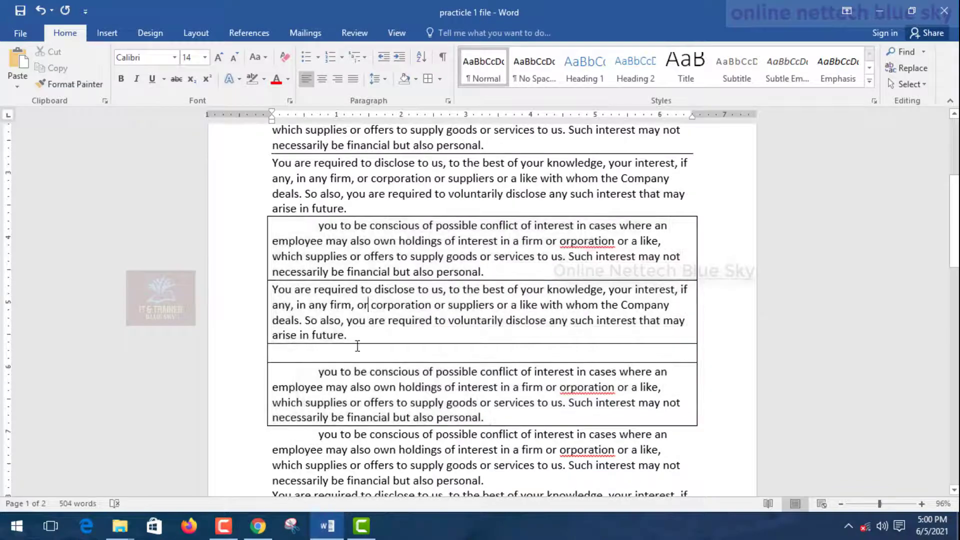
{"action": "scroll", "coordinate": [367, 343], "scroll_direction": "up", "scroll_amount": 5}
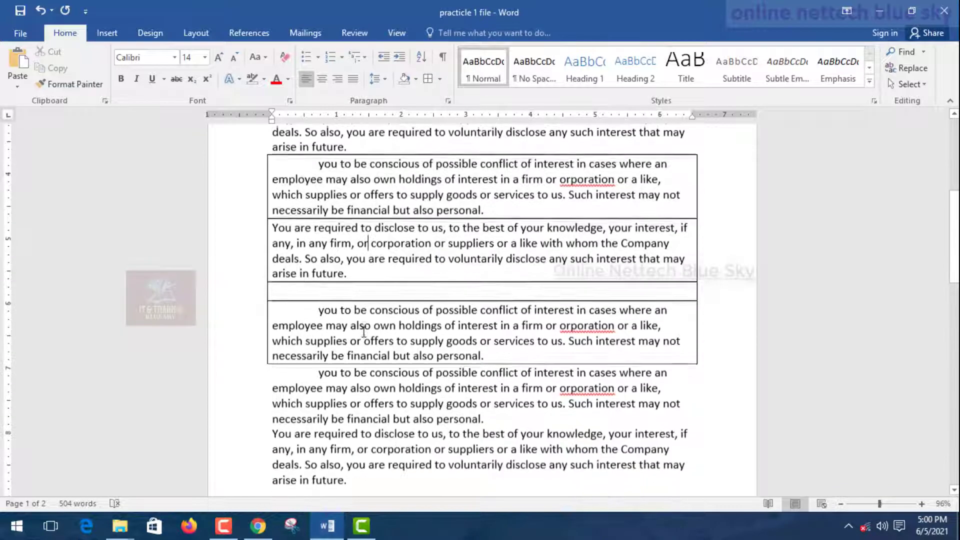
{"action": "scroll", "coordinate": [305, 227], "scroll_direction": "down", "scroll_amount": 4}
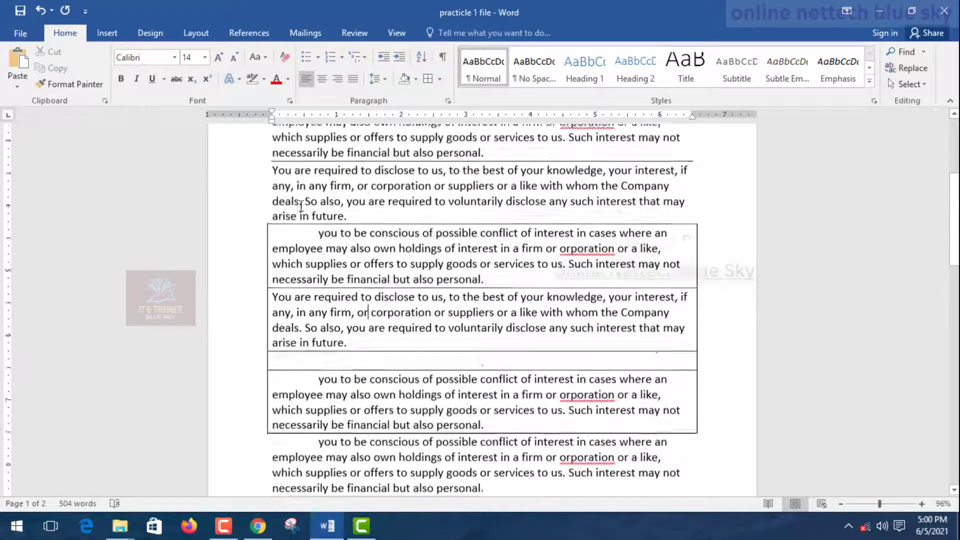
{"action": "scroll", "coordinate": [305, 227], "scroll_direction": "up", "scroll_amount": 1}
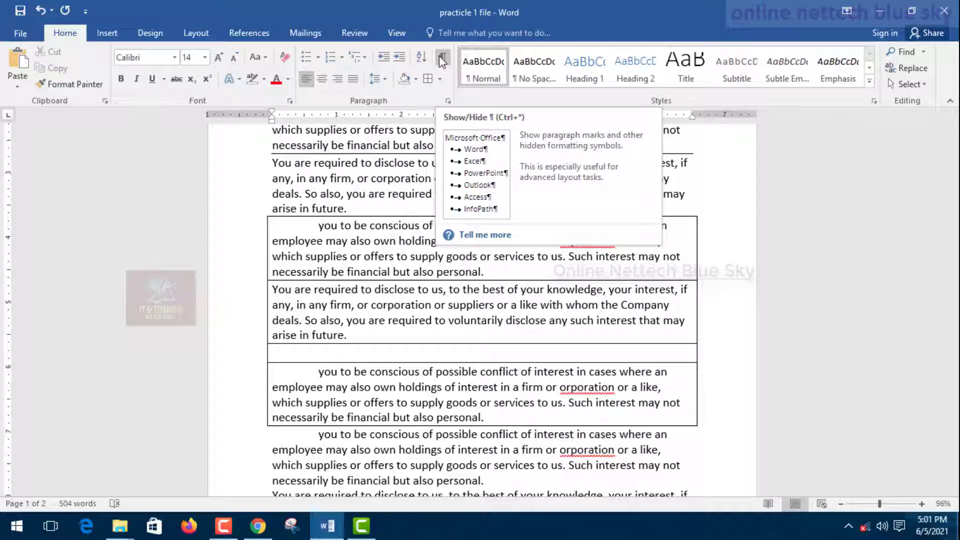
Step: Select the word "deals." above the bordered block and toggle paragraph marks and hidden formatting symbols on and off twice
{"action": "left_click", "coordinate": [380, 241]}
{"action": "left_click_drag", "start_coordinate": [304, 195], "coordinate": [272, 195]}
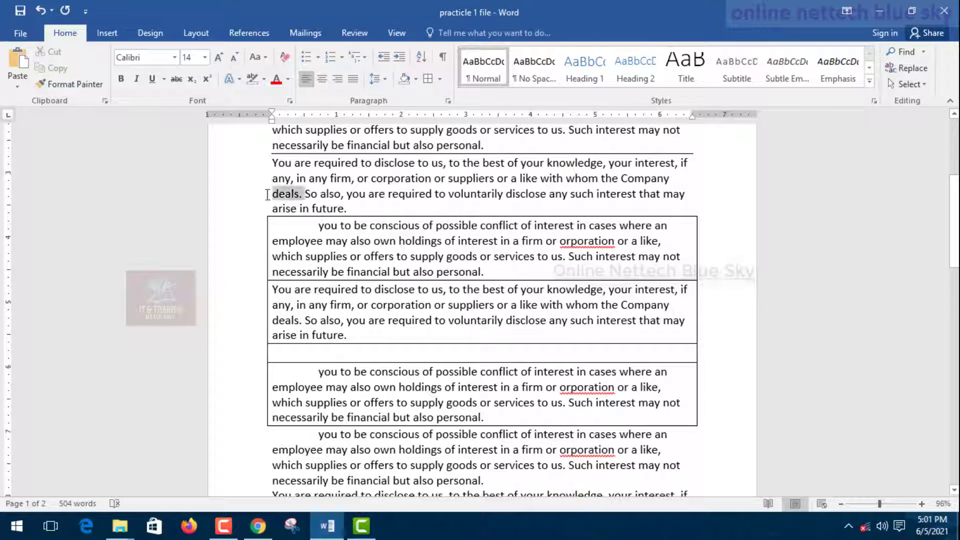
{"action": "left_click", "coordinate": [443, 58]}
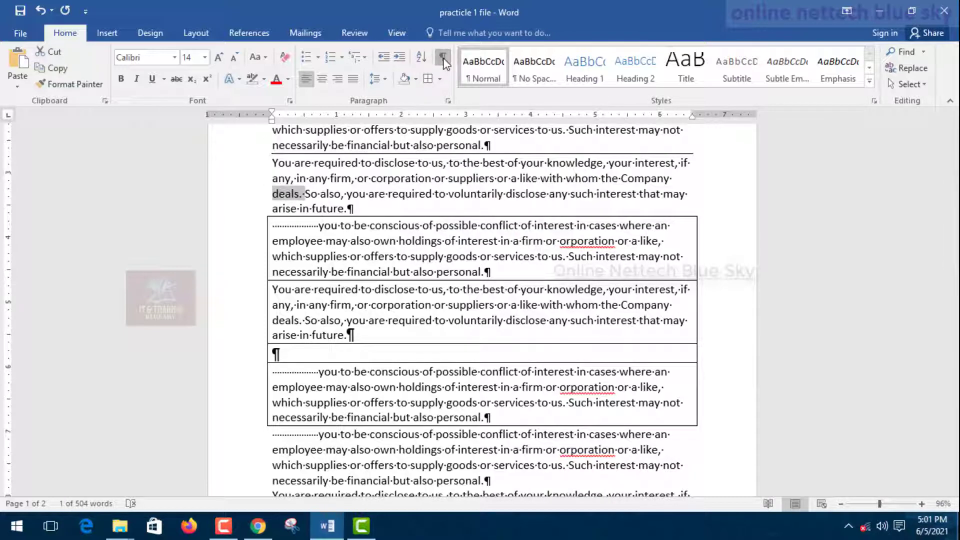
{"action": "left_click", "coordinate": [444, 59]}
{"action": "left_click", "coordinate": [444, 59]}
{"action": "left_click", "coordinate": [444, 60]}
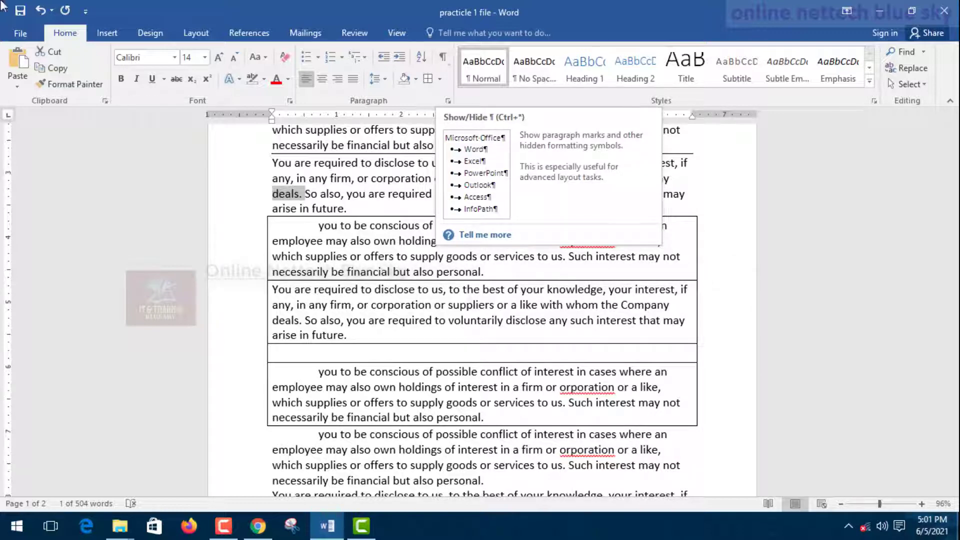
{"action": "left_click", "coordinate": [107, 33]}
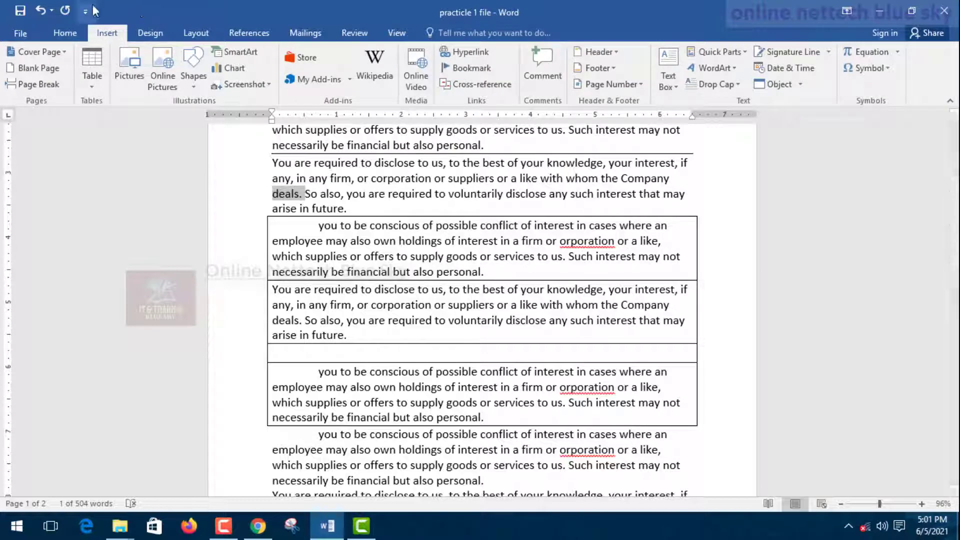
{"action": "left_click", "coordinate": [224, 34]}
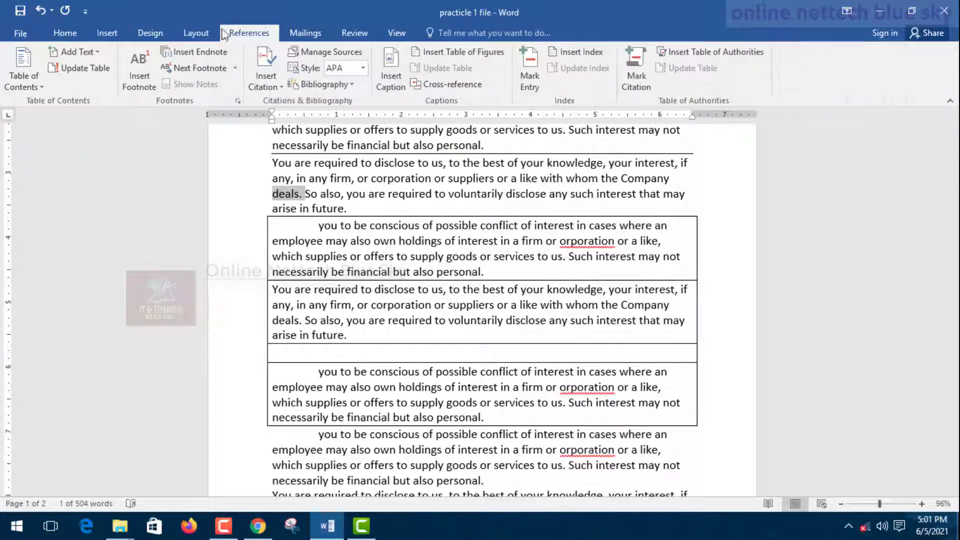
{"action": "left_click", "coordinate": [74, 36]}
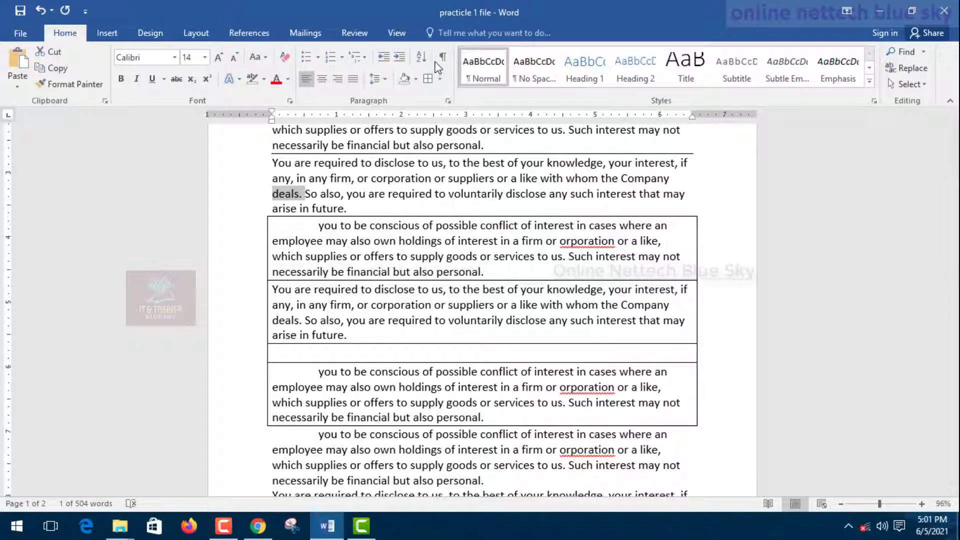
{"action": "left_click", "coordinate": [419, 195]}
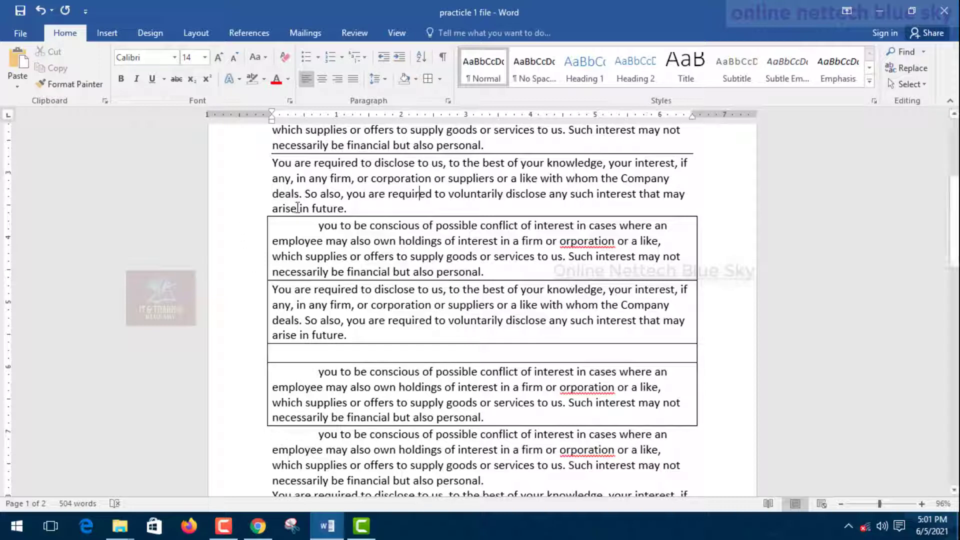
Step: Remove the borders with No Border from all text between the left-aligned Mango line and the last bordered paragraph
{"action": "scroll", "coordinate": [302, 215], "scroll_direction": "down", "scroll_amount": 3}
{"action": "scroll", "coordinate": [276, 216], "scroll_direction": "up", "scroll_amount": 2}
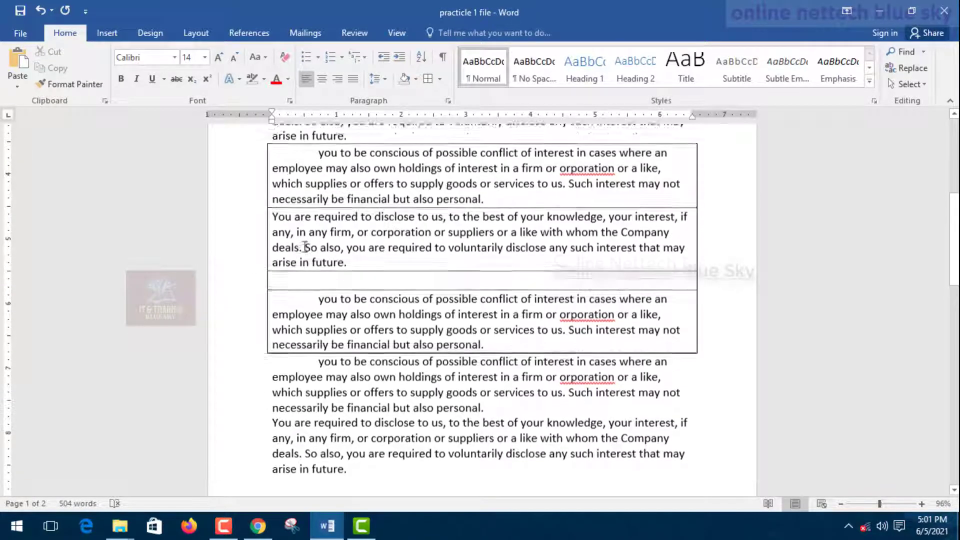
{"action": "left_click_drag", "start_coordinate": [705, 361], "coordinate": [300, 120]}
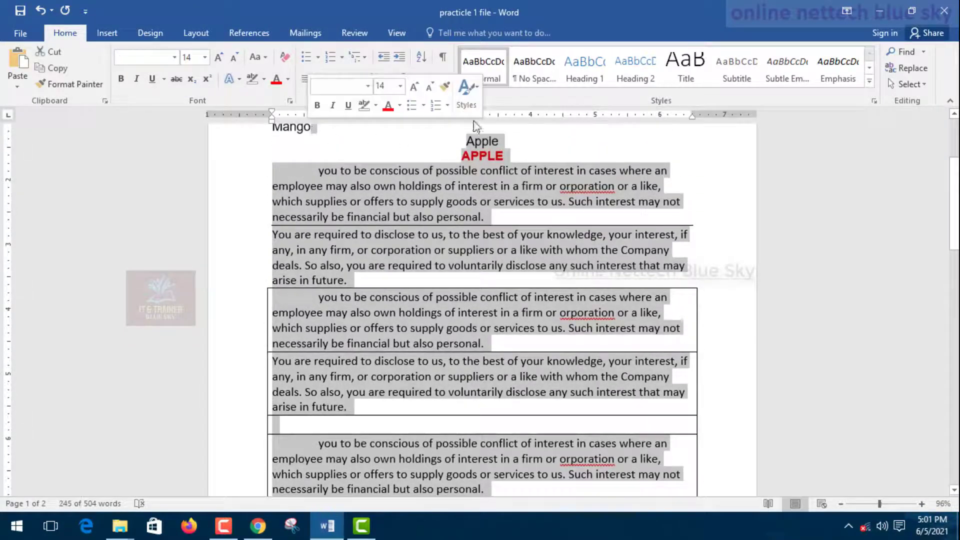
{"action": "left_click", "coordinate": [441, 81]}
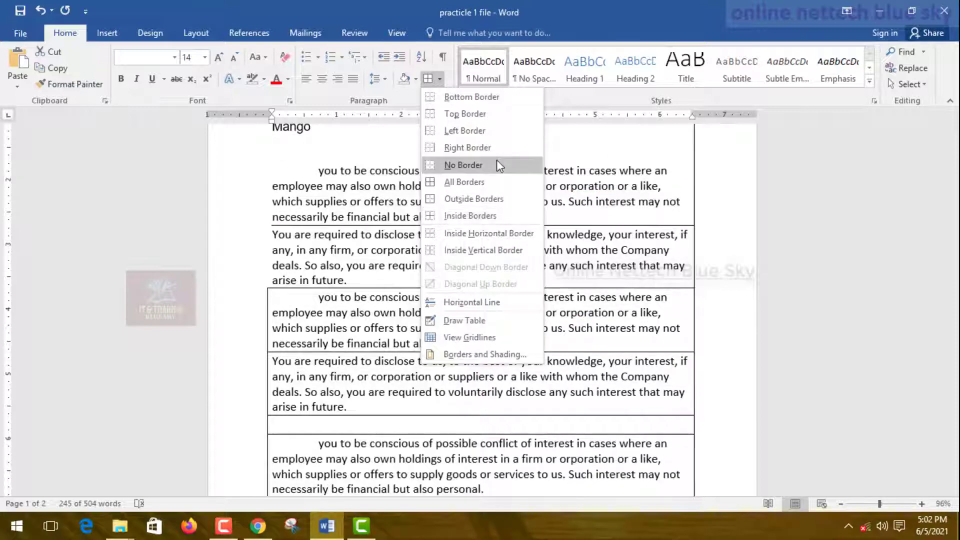
{"action": "left_click", "coordinate": [495, 166]}
{"action": "scroll", "coordinate": [446, 233], "scroll_direction": "down", "scroll_amount": 4}
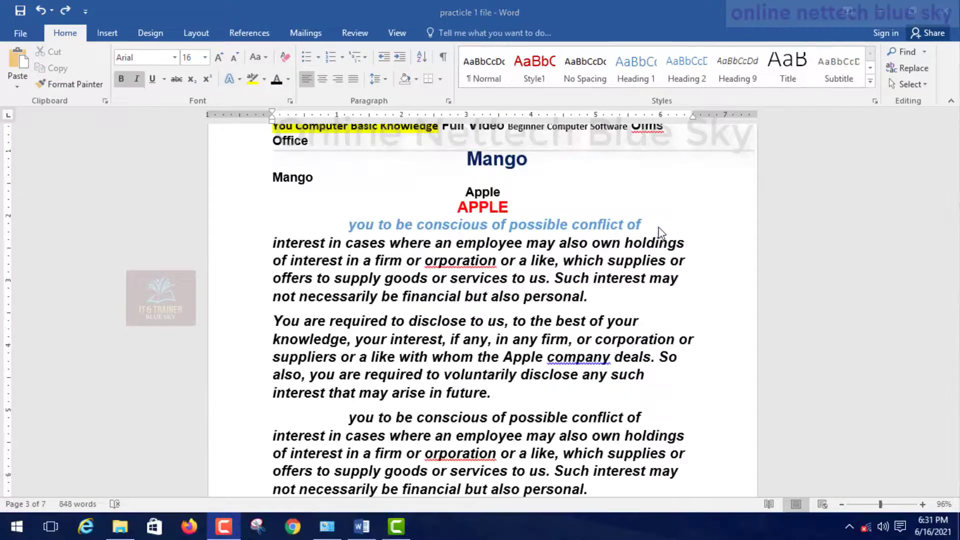
Step: Apply the Heading 1 style to the line "you to be conscious of possible conflict of" below the red APPLE line
{"action": "left_click", "coordinate": [651, 228]}
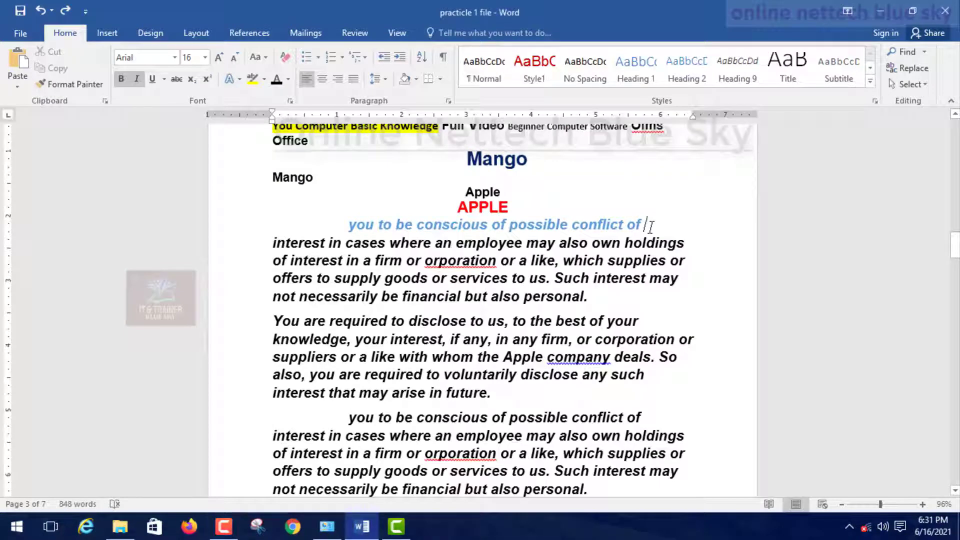
{"action": "left_click_drag", "start_coordinate": [644, 225], "coordinate": [350, 224]}
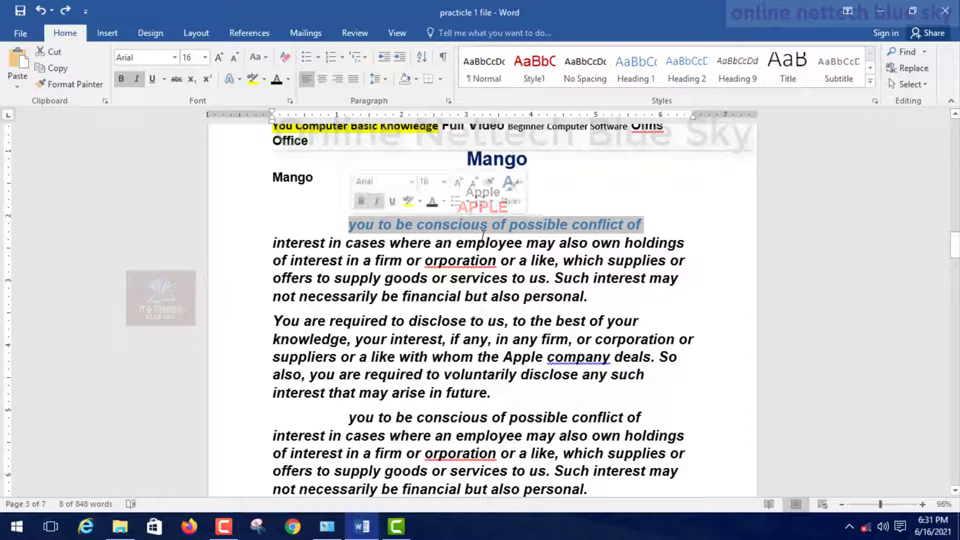
{"action": "left_click", "coordinate": [649, 222]}
{"action": "left_click_drag", "start_coordinate": [645, 225], "coordinate": [341, 233]}
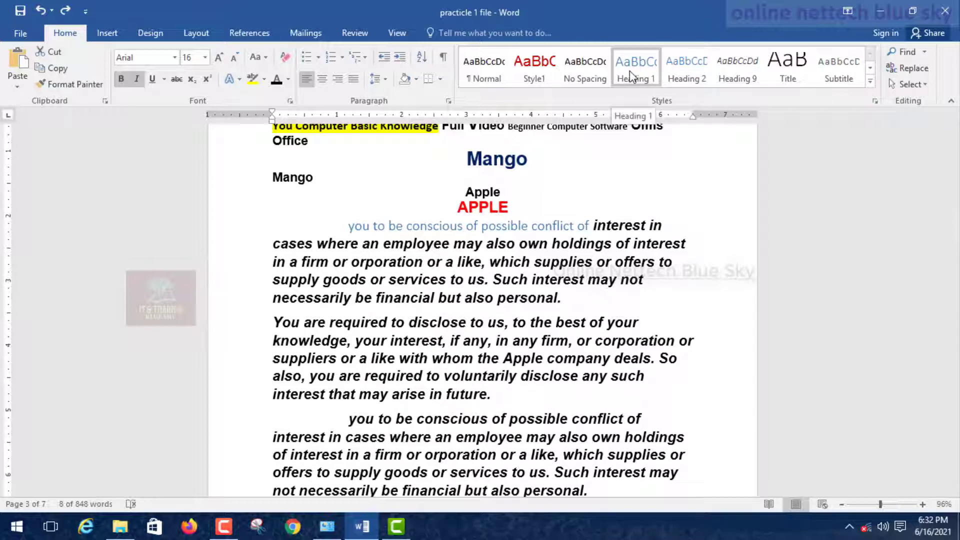
{"action": "left_click", "coordinate": [629, 71]}
{"action": "left_click", "coordinate": [595, 225]}
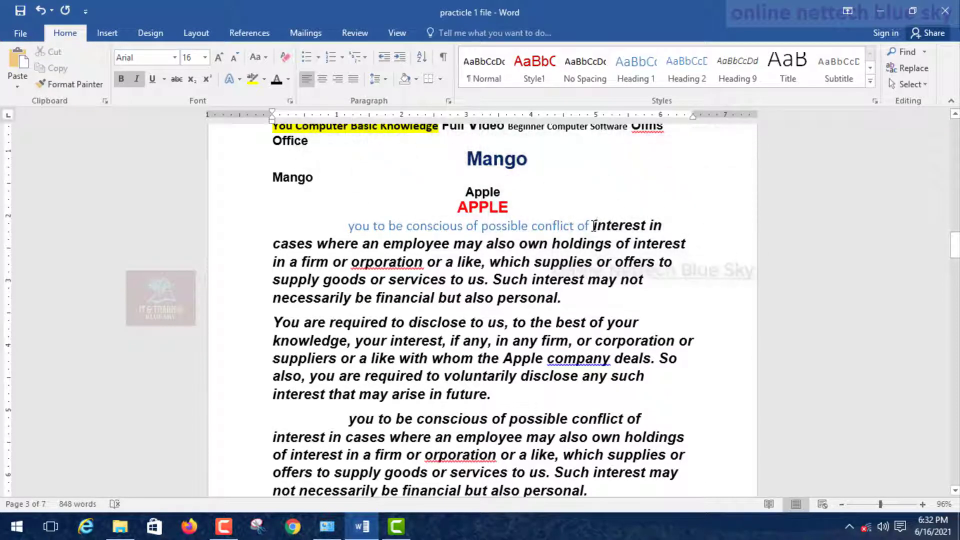
Step: Toggle bold on the red APPLE line and the Heading 1 text below it, and start a new paragraph before "interest in cases"
{"action": "left_click_drag", "start_coordinate": [590, 226], "coordinate": [396, 210]}
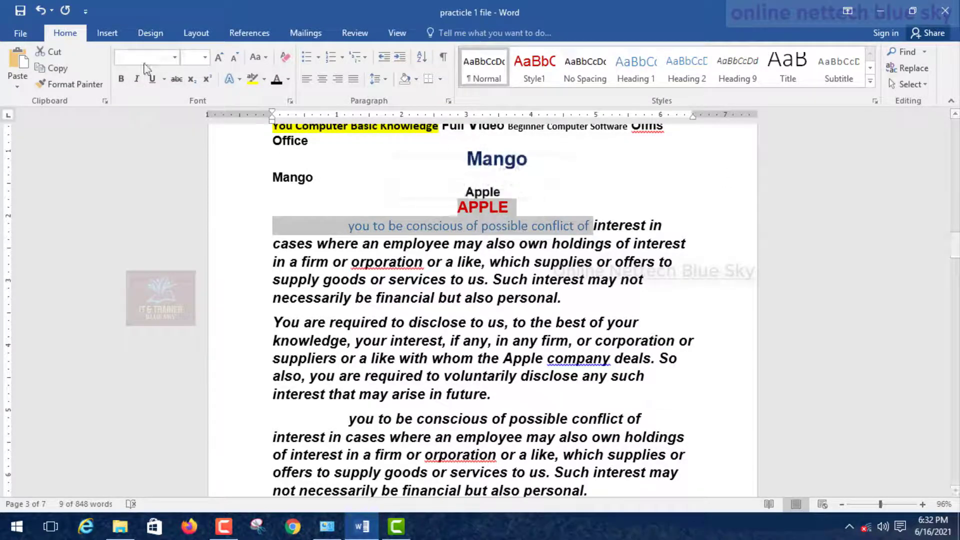
{"action": "left_click", "coordinate": [121, 81]}
{"action": "left_click", "coordinate": [124, 81]}
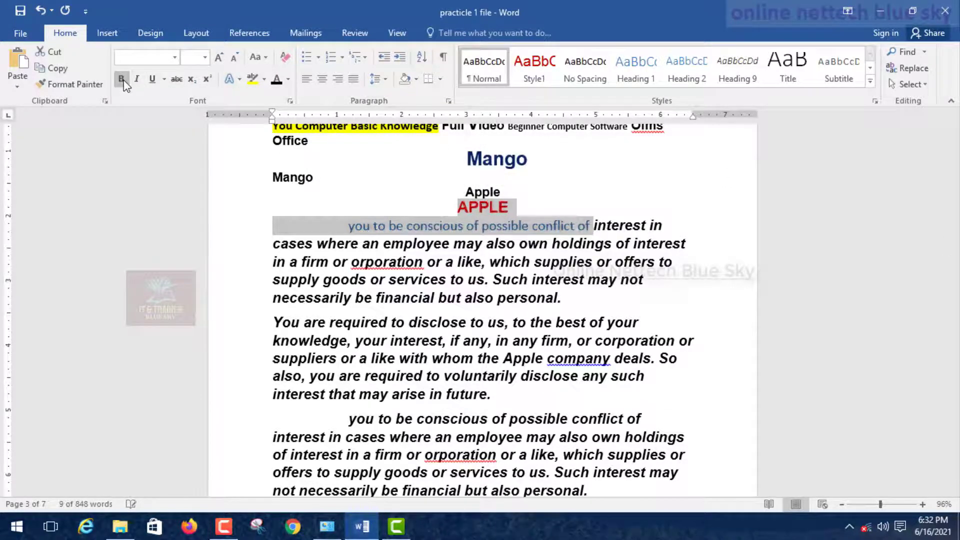
{"action": "left_click", "coordinate": [726, 313]}
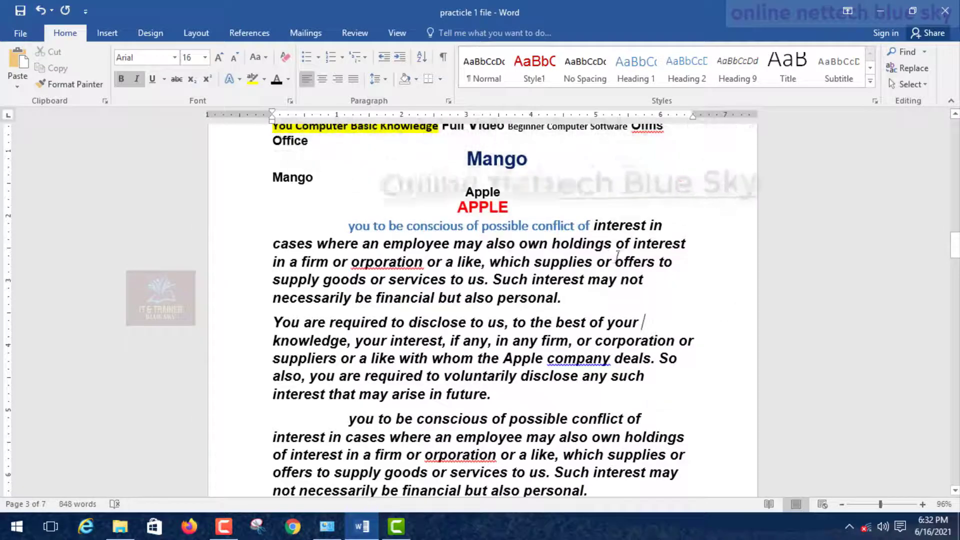
{"action": "left_click", "coordinate": [595, 228]}
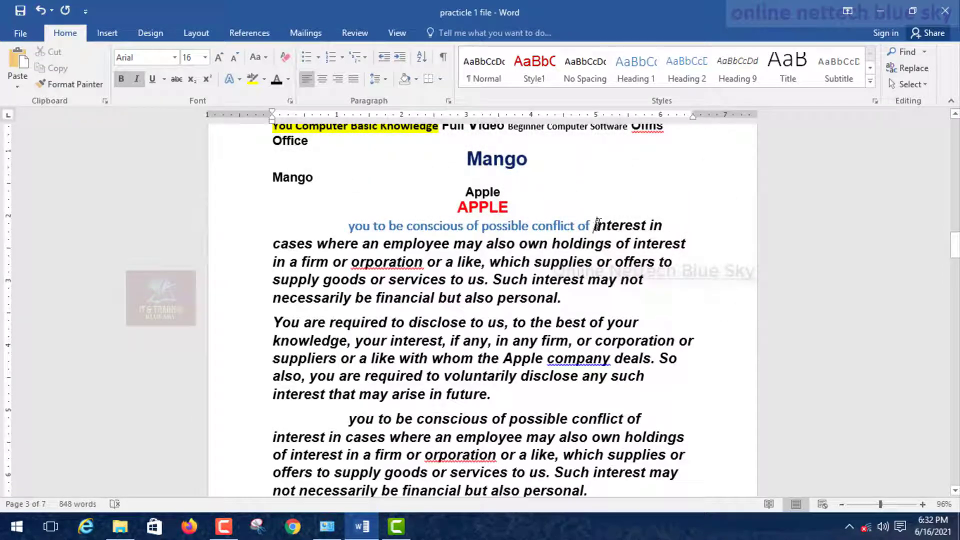
{"action": "key", "text": "Return"}
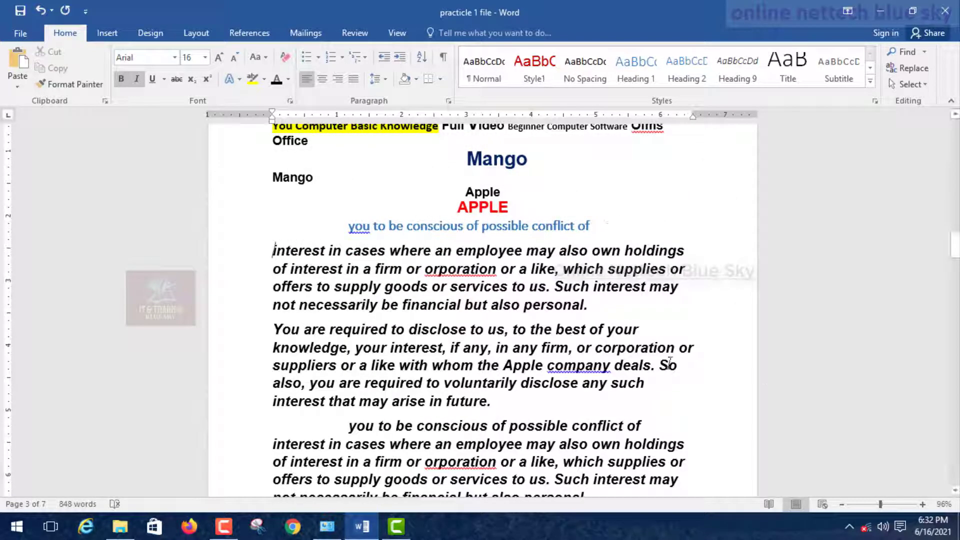
Step: Set the font colour of the three body paragraphs below the Heading 1 line to the light blue theme colour
{"action": "scroll", "coordinate": [278, 400], "scroll_direction": "down", "scroll_amount": 3}
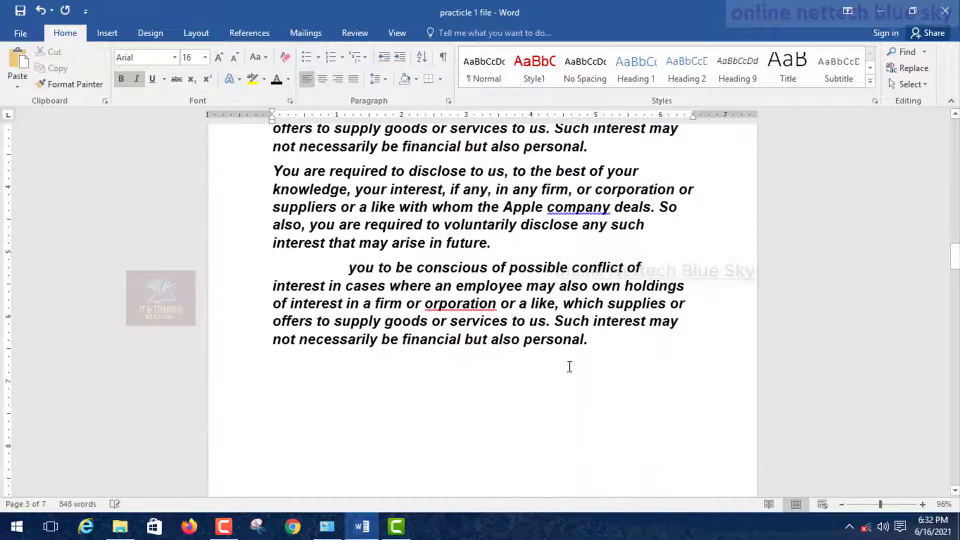
{"action": "scroll", "coordinate": [570, 367], "scroll_direction": "up", "scroll_amount": 1}
{"action": "left_click_drag", "start_coordinate": [604, 408], "coordinate": [160, 154]}
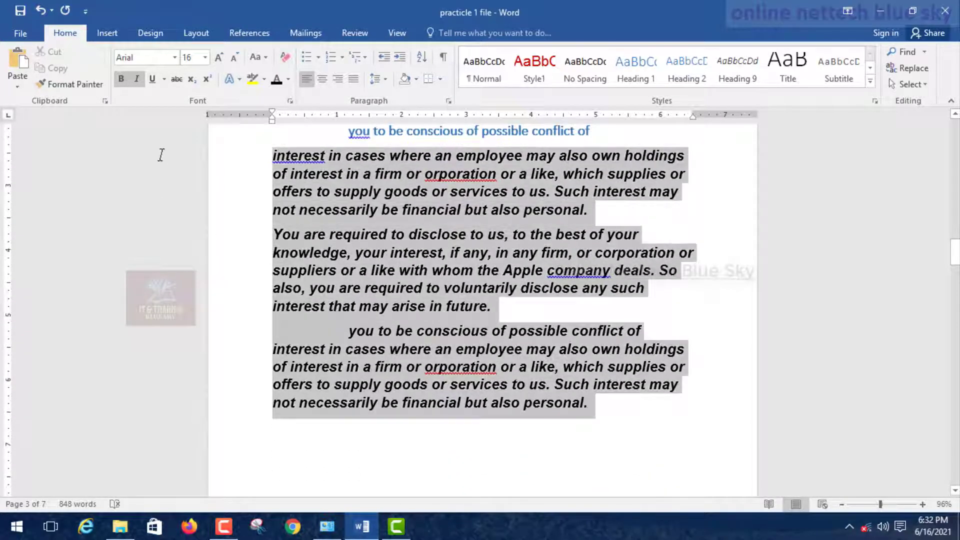
{"action": "left_click", "coordinate": [288, 79]}
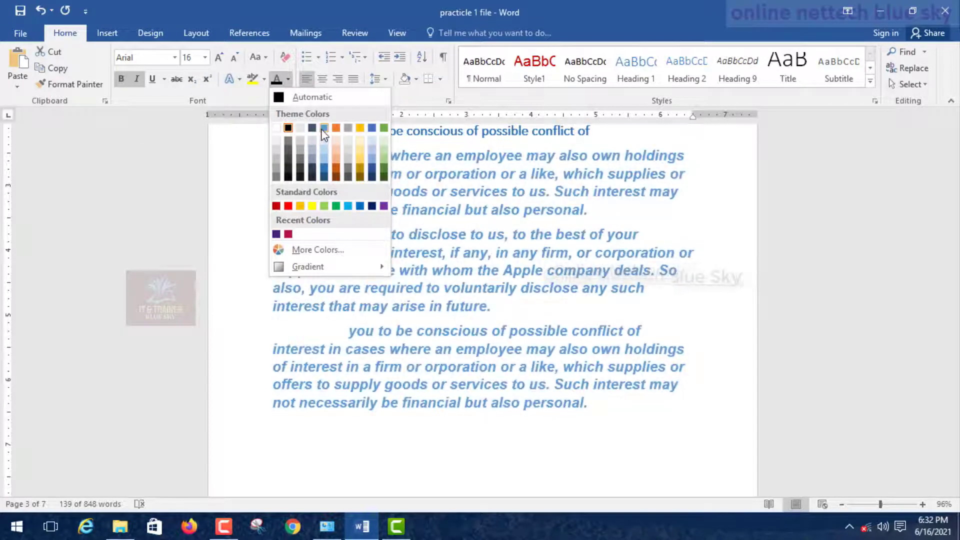
{"action": "left_click", "coordinate": [324, 128]}
{"action": "scroll", "coordinate": [426, 318], "scroll_direction": "up", "scroll_amount": 4}
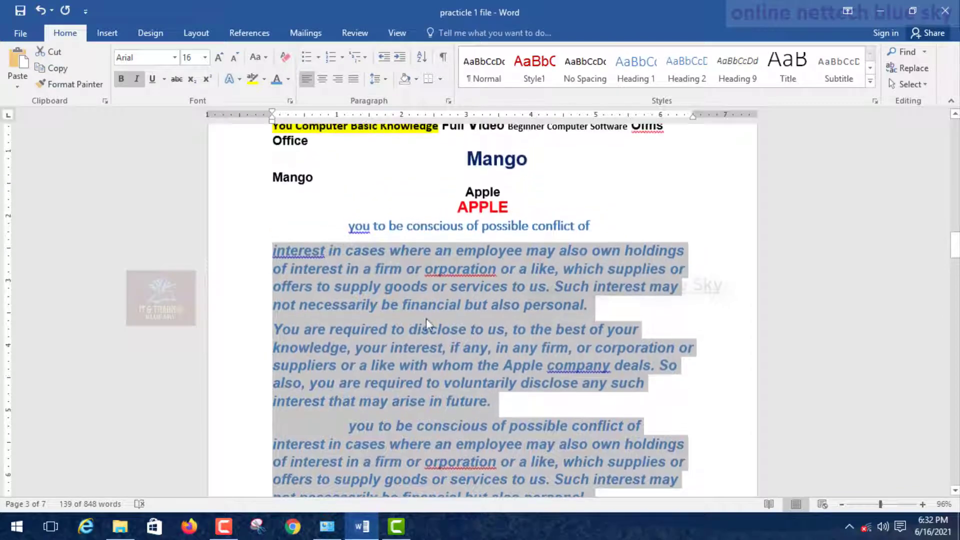
{"action": "left_click", "coordinate": [427, 319]}
Step: Compare the Heading 1 line with the blue body paragraphs and look over the commands for inserting content
{"action": "scroll", "coordinate": [443, 296], "scroll_direction": "down", "scroll_amount": 3}
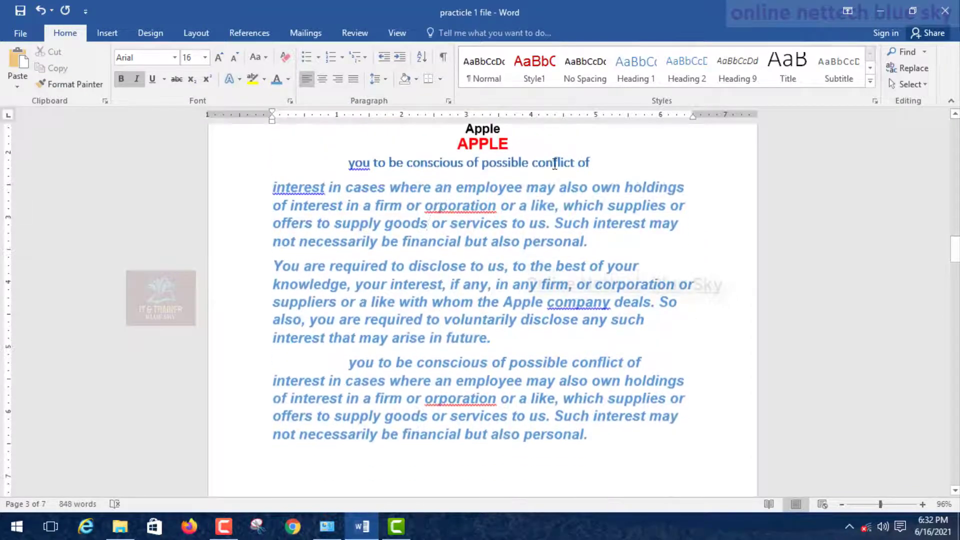
{"action": "left_click_drag", "start_coordinate": [594, 162], "coordinate": [370, 163]}
{"action": "left_click_drag", "start_coordinate": [599, 445], "coordinate": [432, 279]}
{"action": "left_click", "coordinate": [431, 267]}
{"action": "scroll", "coordinate": [438, 286], "scroll_direction": "up", "scroll_amount": 1}
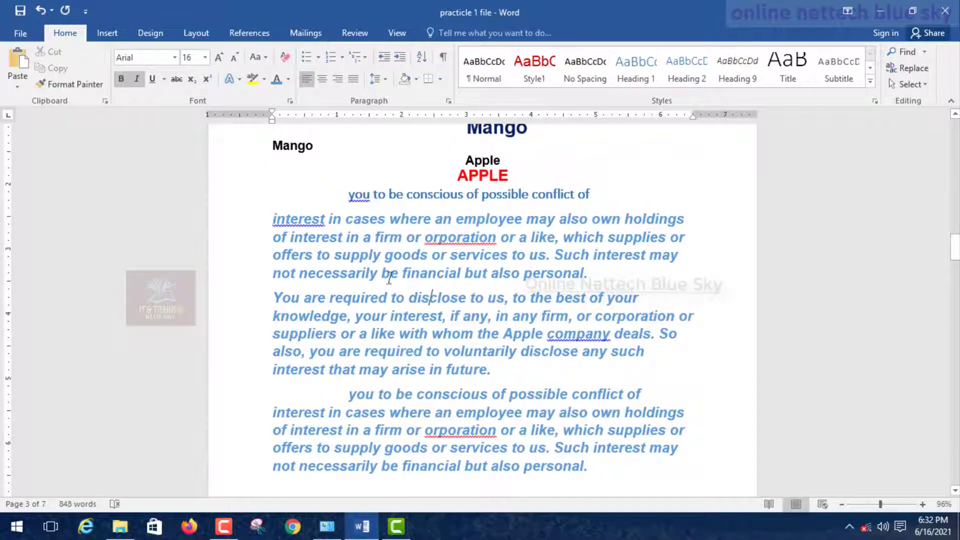
{"action": "left_click_drag", "start_coordinate": [347, 200], "coordinate": [624, 191]}
{"action": "left_click", "coordinate": [624, 192]}
{"action": "left_click", "coordinate": [118, 38]}
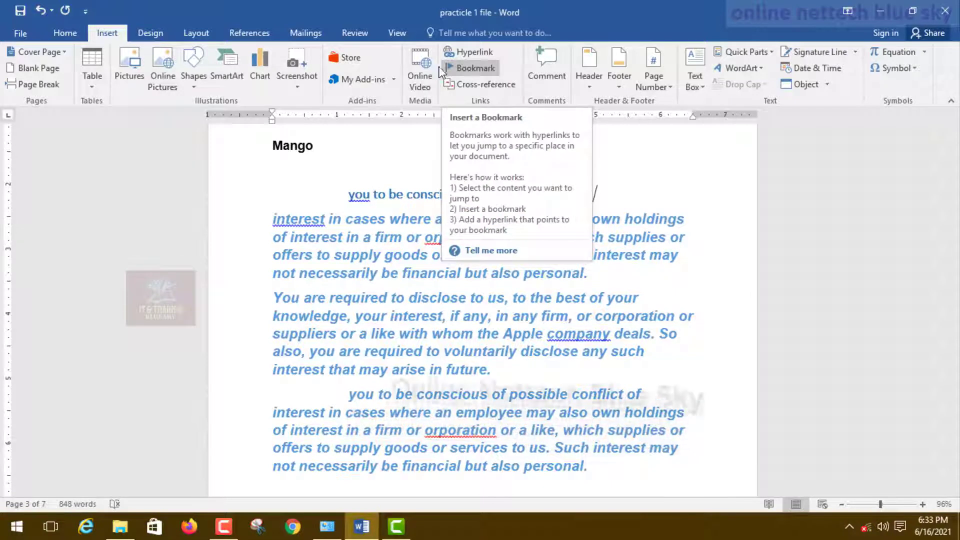
{"action": "left_click", "coordinate": [65, 34]}
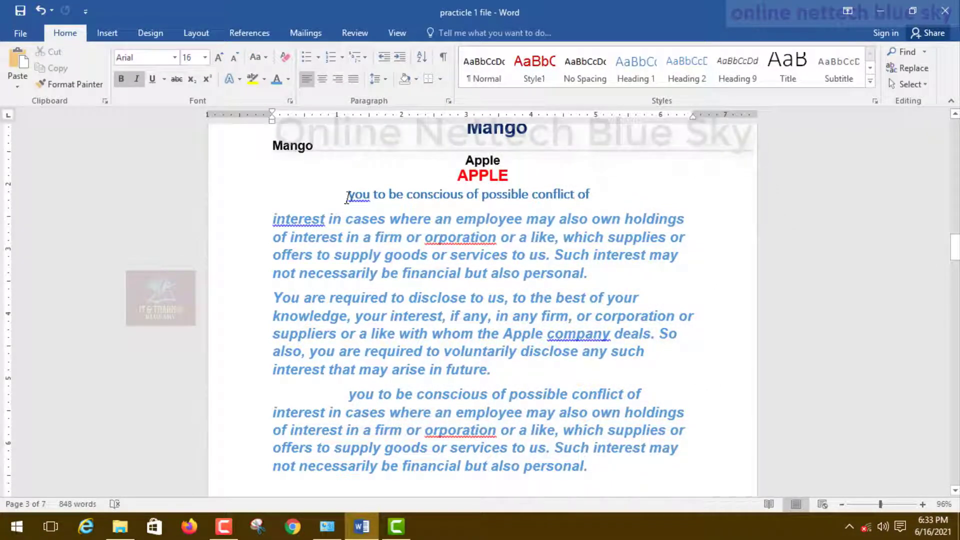
{"action": "left_click_drag", "start_coordinate": [347, 197], "coordinate": [610, 195]}
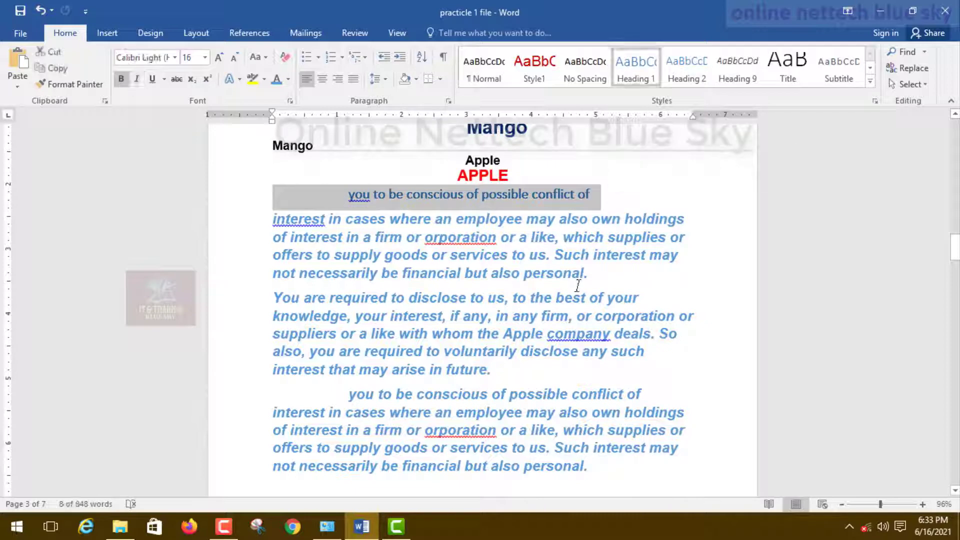
{"action": "left_click", "coordinate": [542, 278]}
Step: Try the Heading 2 and Style1 styles on the red APPLE line and compare it with the Heading 1 line below
{"action": "scroll", "coordinate": [483, 316], "scroll_direction": "up", "scroll_amount": 1}
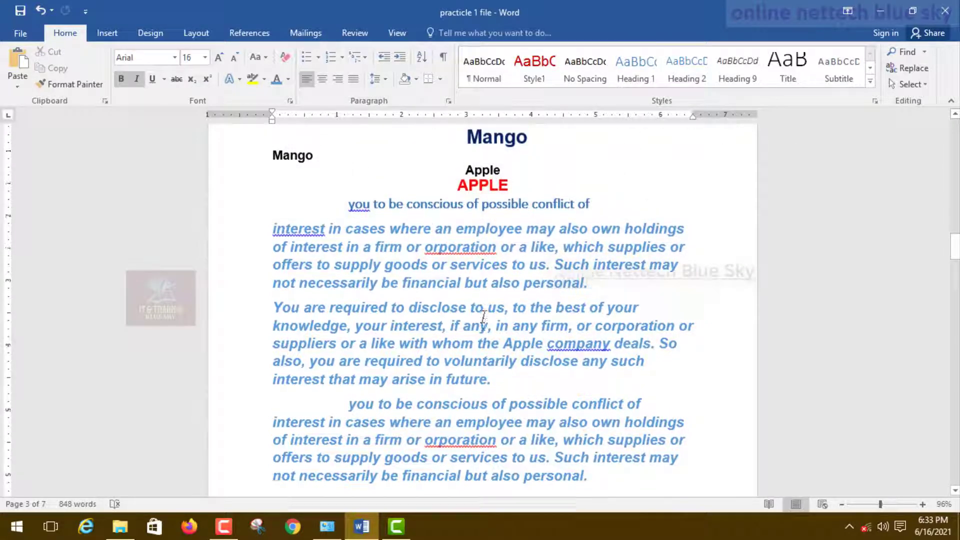
{"action": "scroll", "coordinate": [484, 316], "scroll_direction": "up", "scroll_amount": 3}
{"action": "left_click_drag", "start_coordinate": [523, 271], "coordinate": [455, 275]}
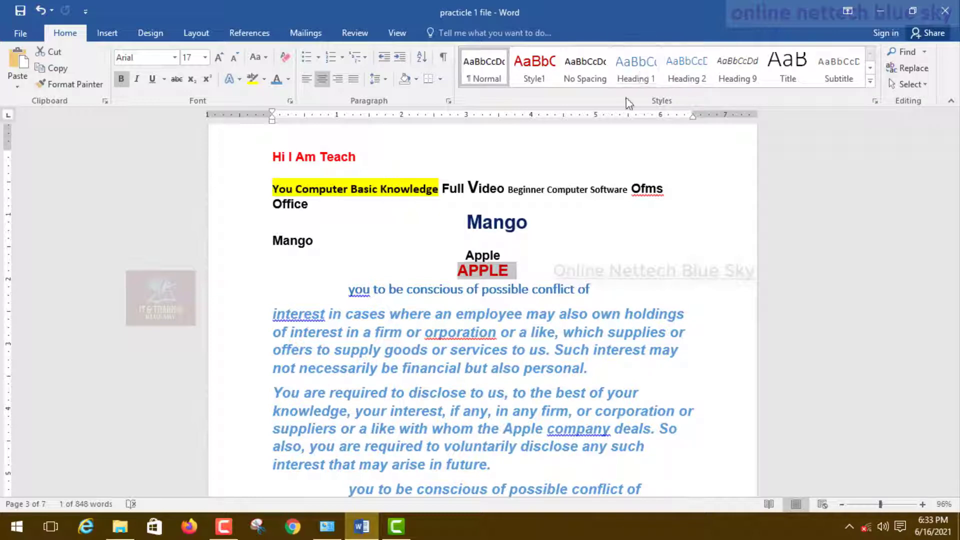
{"action": "left_click", "coordinate": [695, 77]}
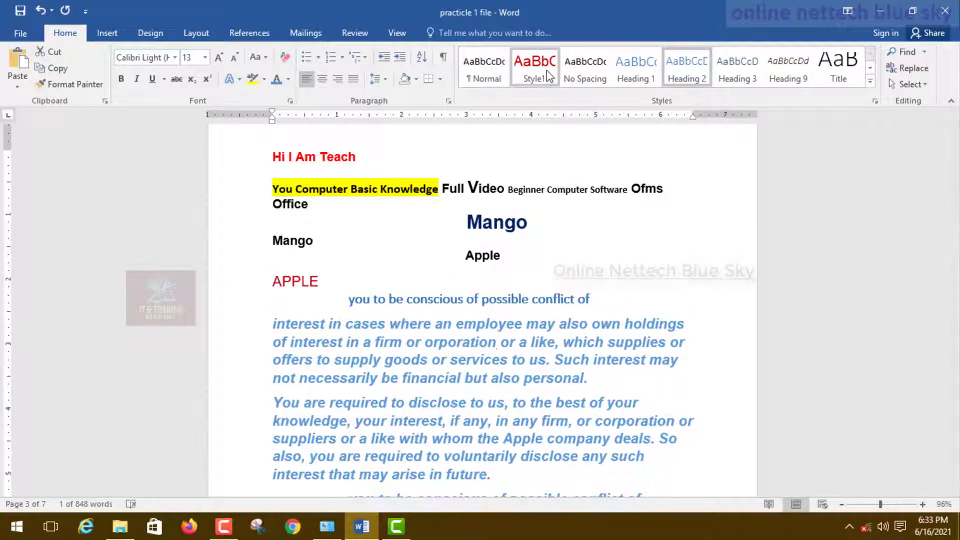
{"action": "left_click", "coordinate": [543, 73]}
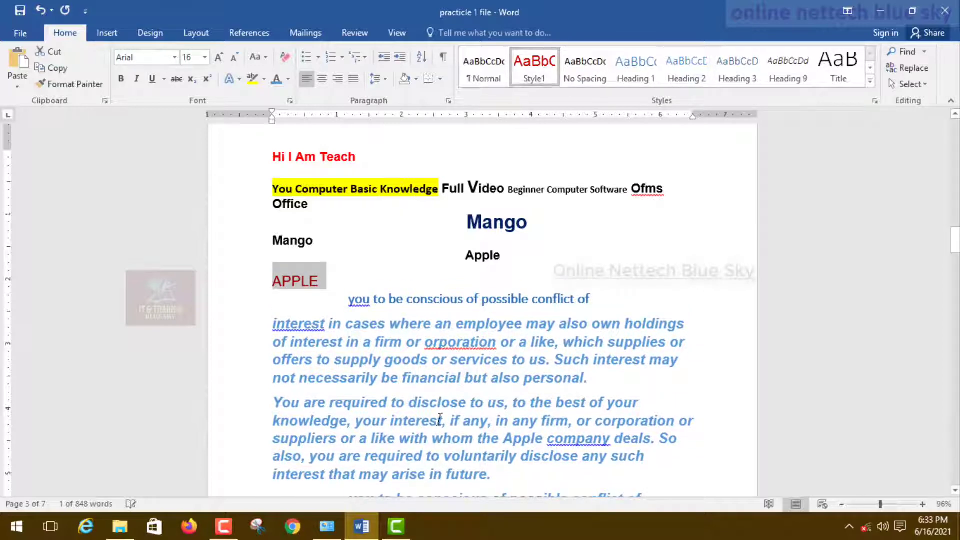
{"action": "left_click", "coordinate": [445, 305]}
{"action": "left_click_drag", "start_coordinate": [320, 281], "coordinate": [266, 280]}
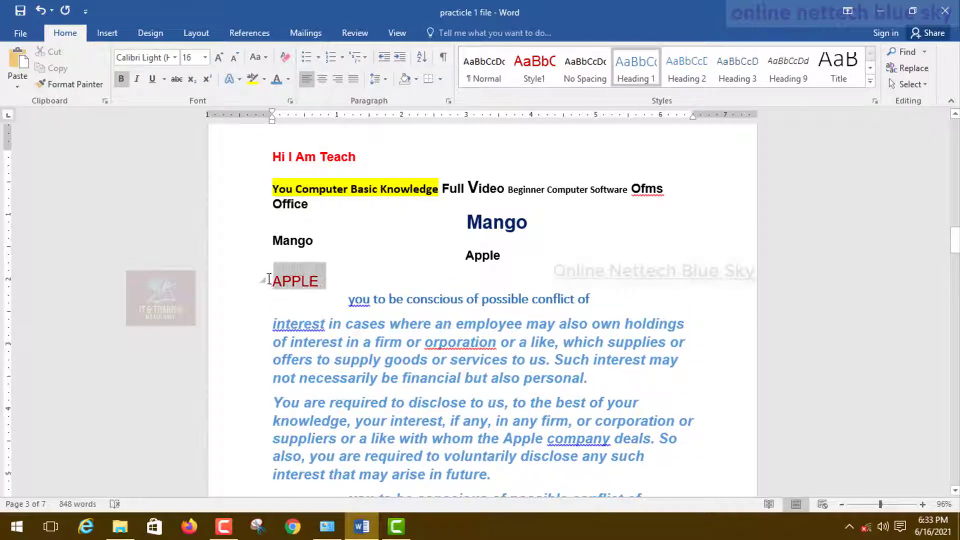
{"action": "left_click", "coordinate": [591, 299]}
{"action": "left_click_drag", "start_coordinate": [591, 299], "coordinate": [407, 299]}
{"action": "left_click", "coordinate": [442, 361]}
{"action": "scroll", "coordinate": [373, 344], "scroll_direction": "down", "scroll_amount": 3}
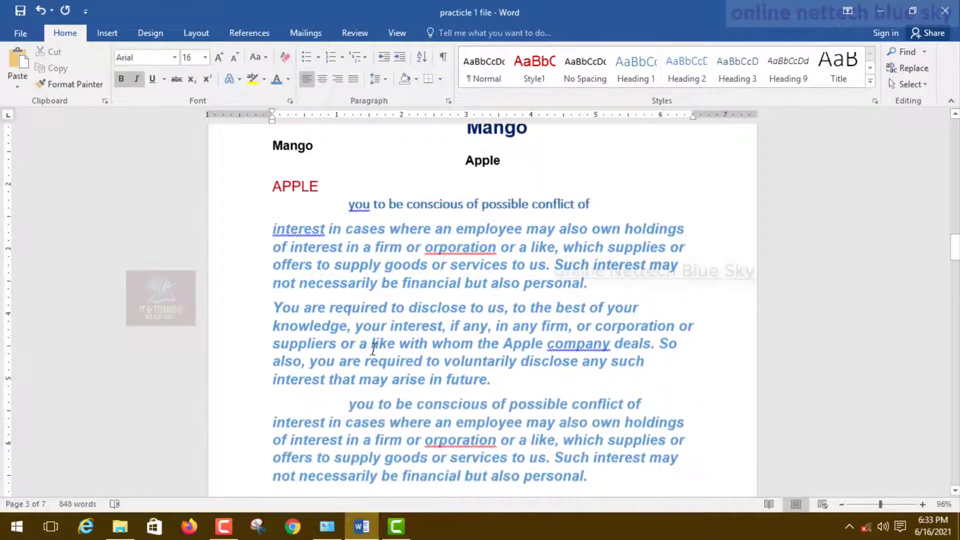
{"action": "scroll", "coordinate": [373, 344], "scroll_direction": "up", "scroll_amount": 2}
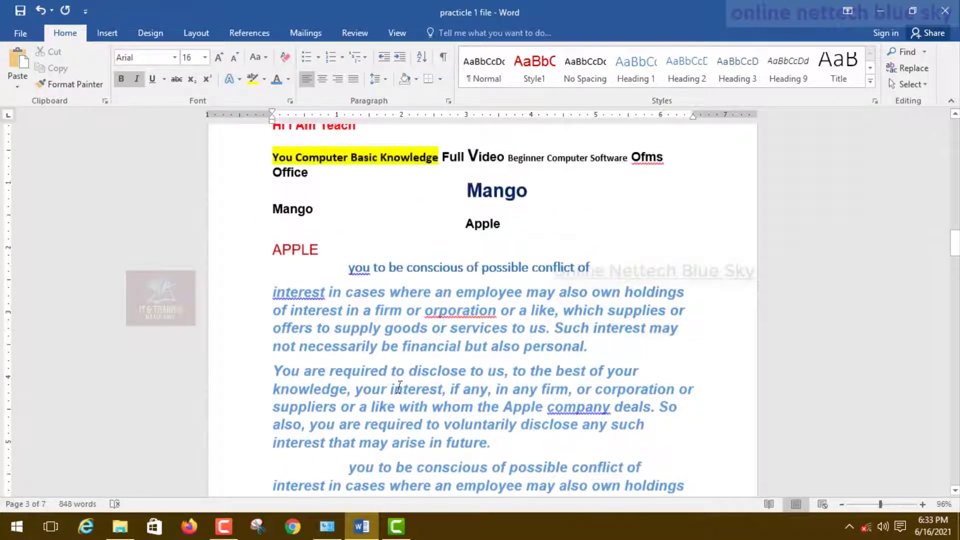
Step: Undo both style changes on the APPLE line and deselect it
{"action": "left_click", "coordinate": [40, 11]}
{"action": "left_click", "coordinate": [40, 11]}
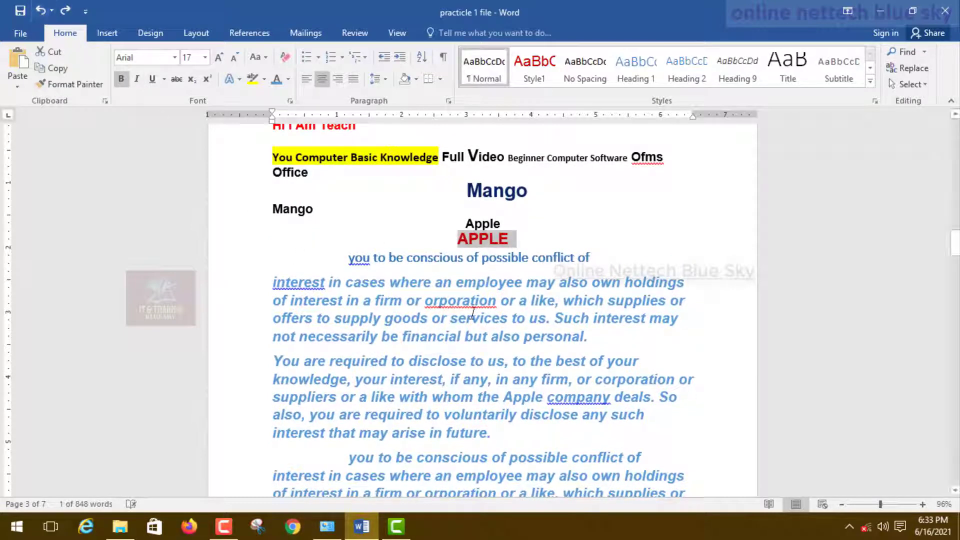
{"action": "left_click", "coordinate": [487, 336]}
{"action": "scroll", "coordinate": [480, 334], "scroll_direction": "down", "scroll_amount": 2}
{"action": "scroll", "coordinate": [437, 332], "scroll_direction": "up", "scroll_amount": 1}
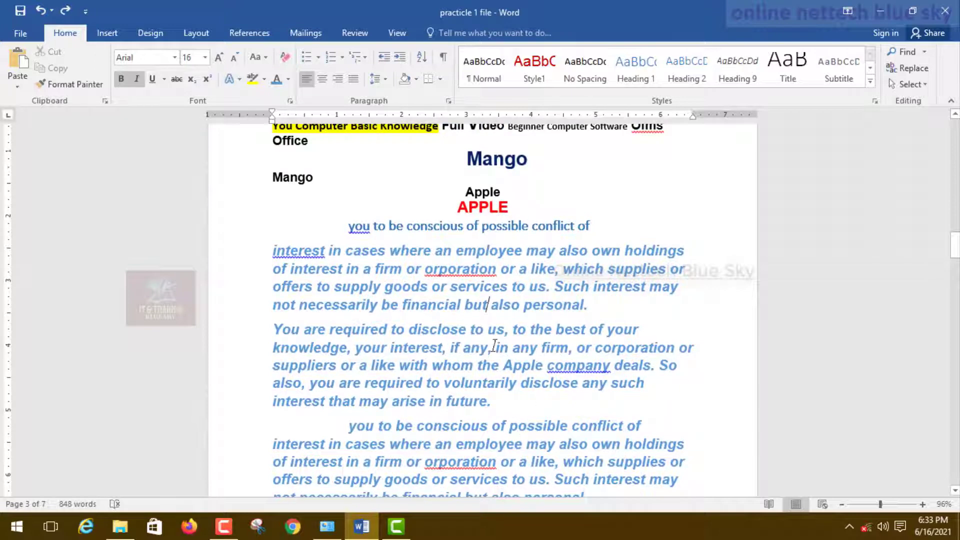
{"action": "left_click_drag", "start_coordinate": [256, 261], "coordinate": [230, 495]}
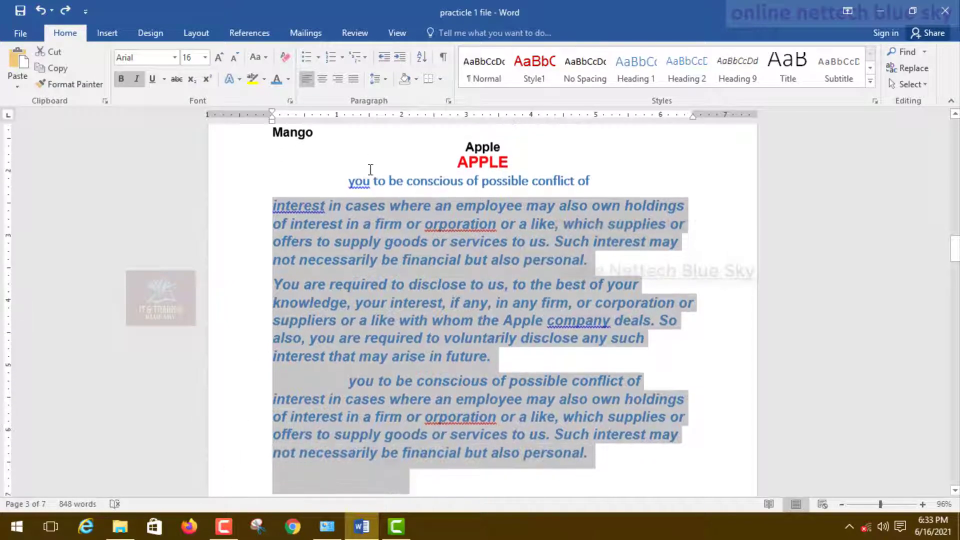
{"action": "left_click", "coordinate": [236, 189]}
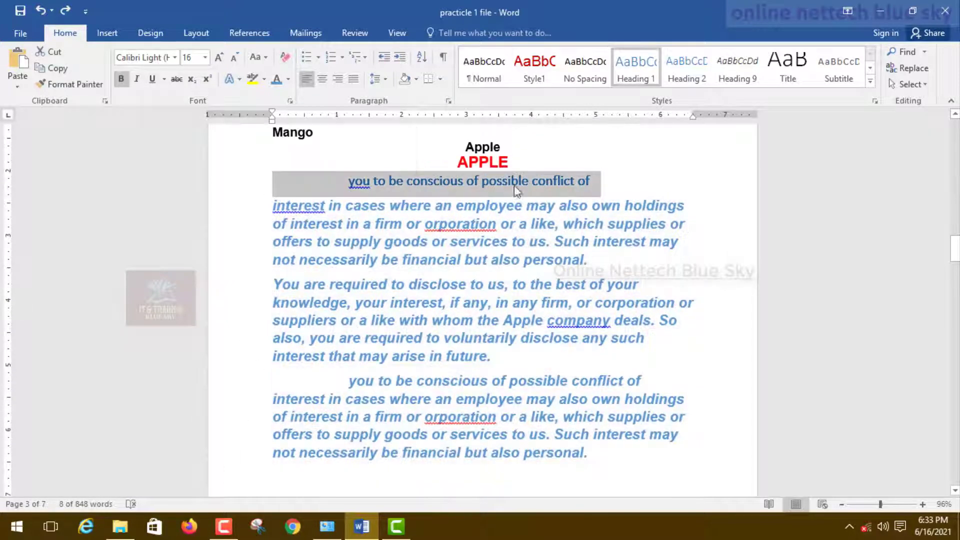
{"action": "left_click", "coordinate": [623, 190]}
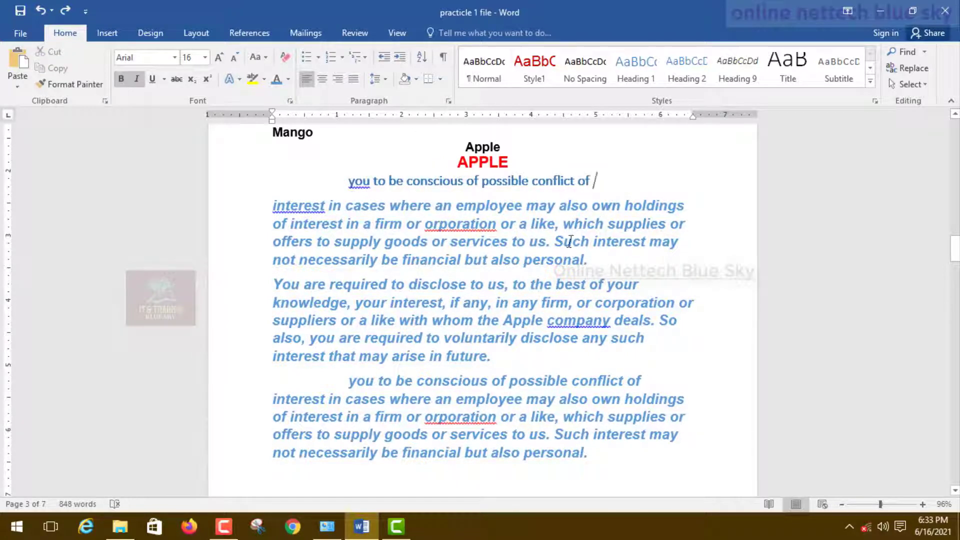
Step: Open the document's Find search and look through the current and following page
{"action": "scroll", "coordinate": [539, 248], "scroll_direction": "up", "scroll_amount": 3}
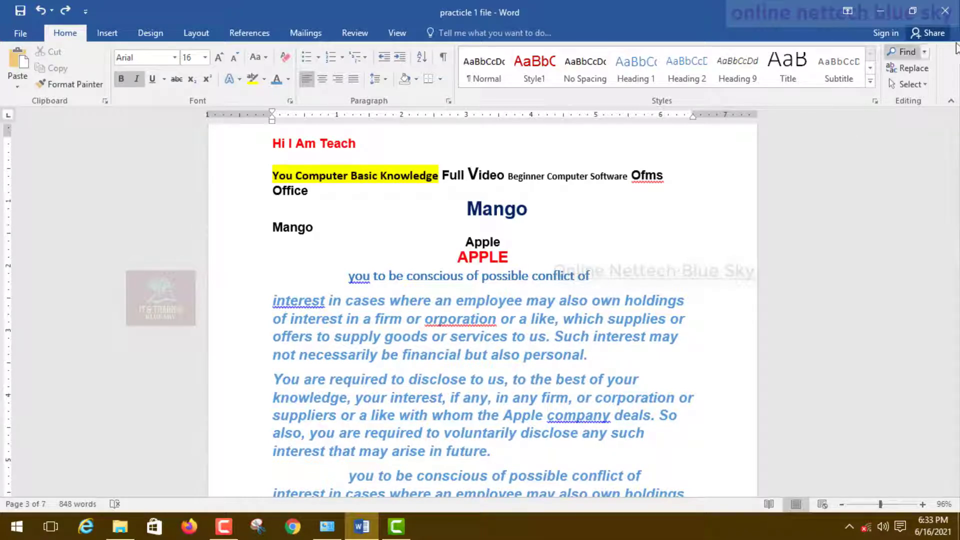
{"action": "left_click", "coordinate": [905, 52]}
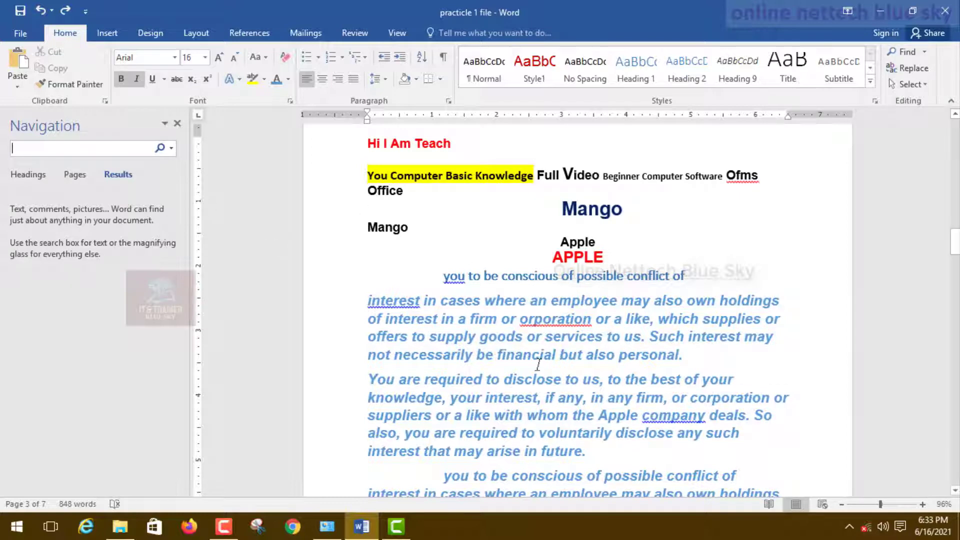
{"action": "scroll", "coordinate": [571, 358], "scroll_direction": "down", "scroll_amount": 10}
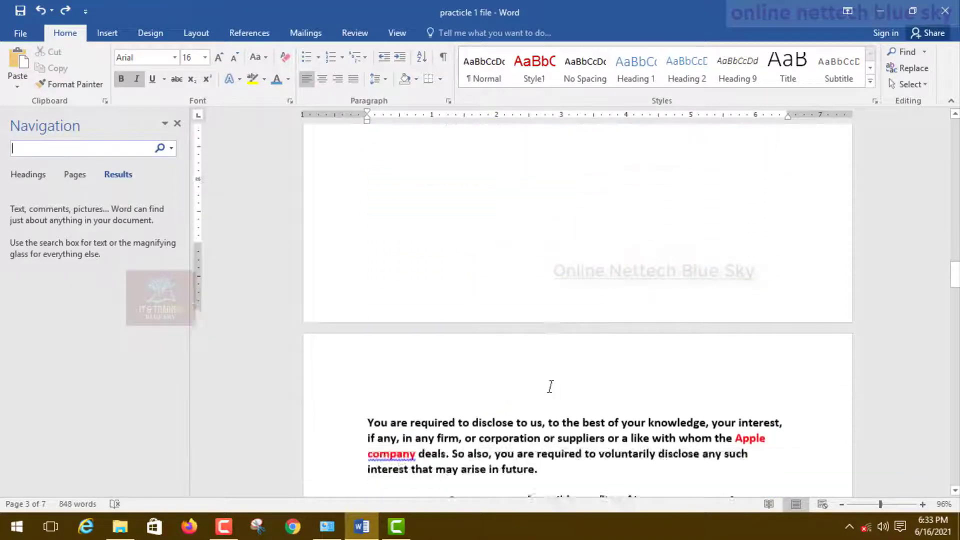
{"action": "scroll", "coordinate": [551, 388], "scroll_direction": "up", "scroll_amount": 7}
{"action": "scroll", "coordinate": [541, 393], "scroll_direction": "up", "scroll_amount": 3}
{"action": "scroll", "coordinate": [540, 393], "scroll_direction": "down", "scroll_amount": 1}
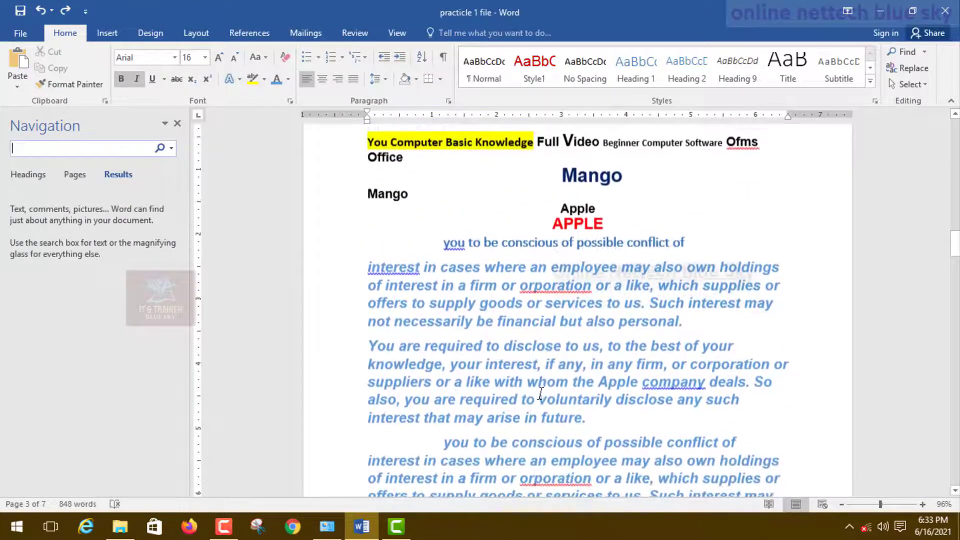
{"action": "scroll", "coordinate": [540, 393], "scroll_direction": "down", "scroll_amount": 1}
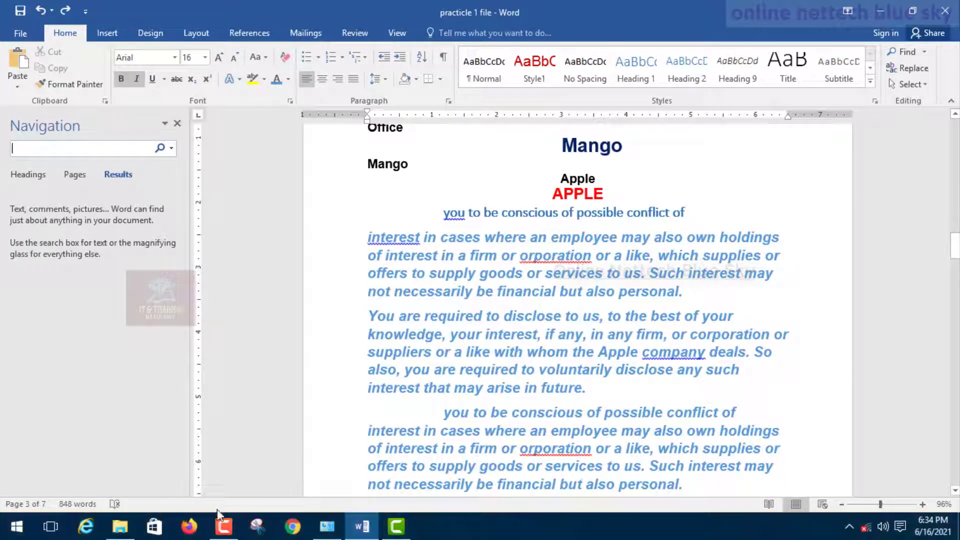
{"action": "left_click", "coordinate": [223, 526]}
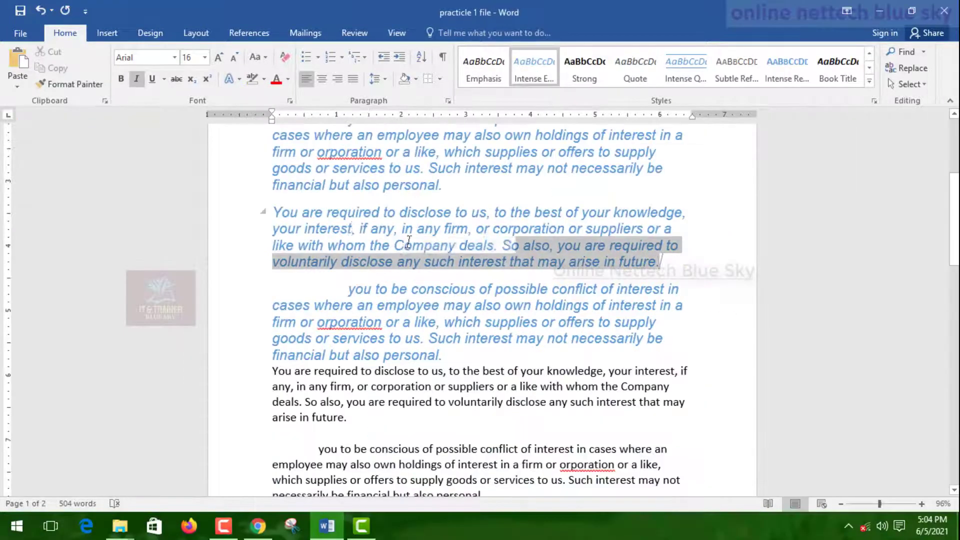
{"action": "left_click_drag", "start_coordinate": [409, 241], "coordinate": [273, 213]}
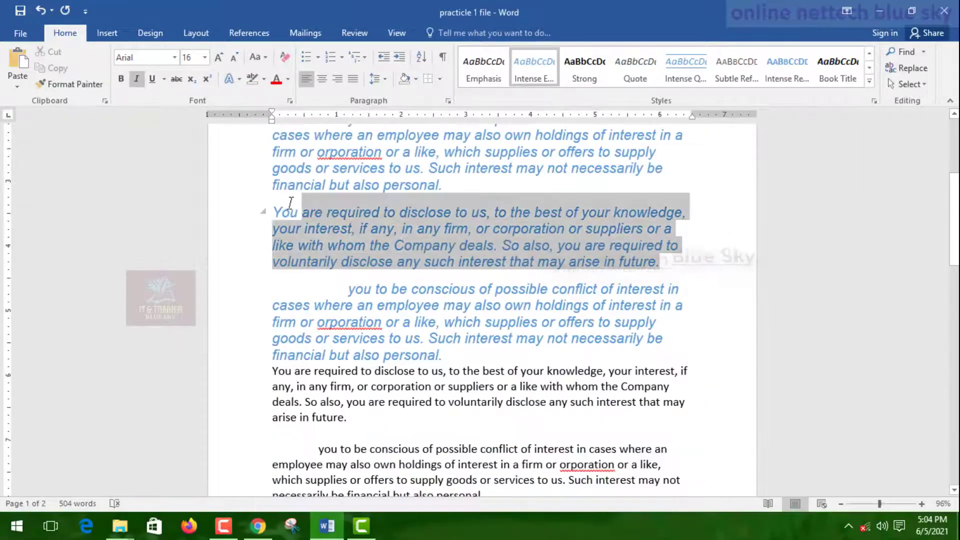
{"action": "left_click", "coordinate": [302, 227]}
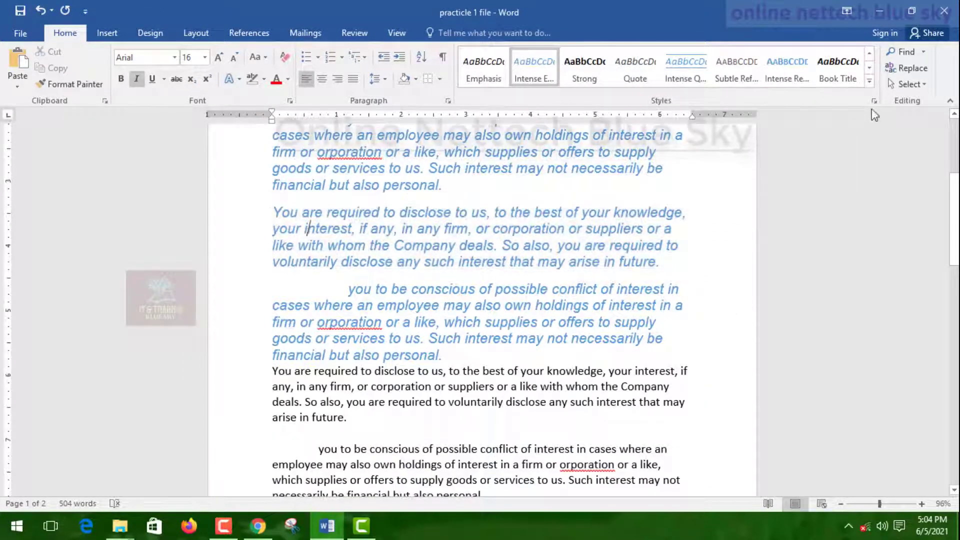
Step: Search for "you" within the selected blue text starting at "You are required to disclose", and close the search
{"action": "left_click", "coordinate": [903, 52]}
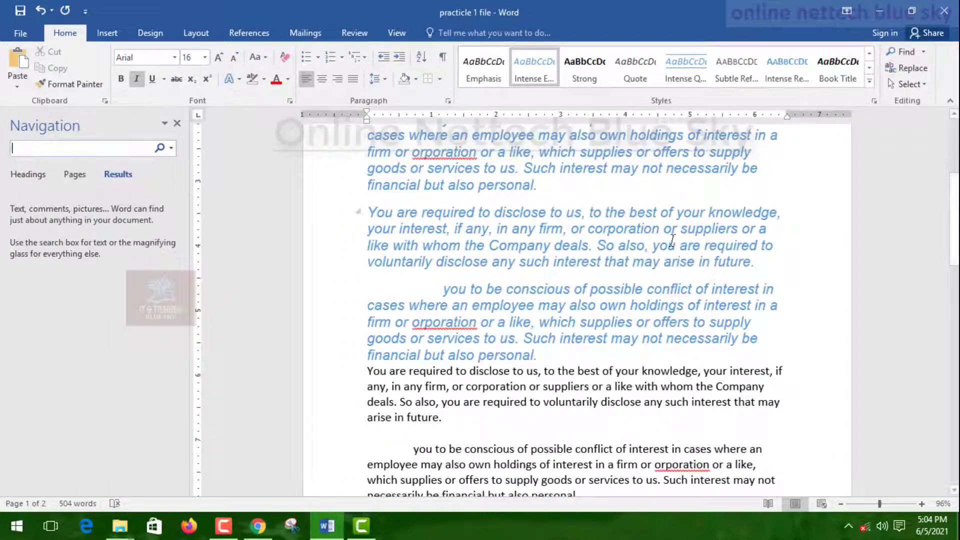
{"action": "left_click_drag", "start_coordinate": [761, 288], "coordinate": [369, 213]}
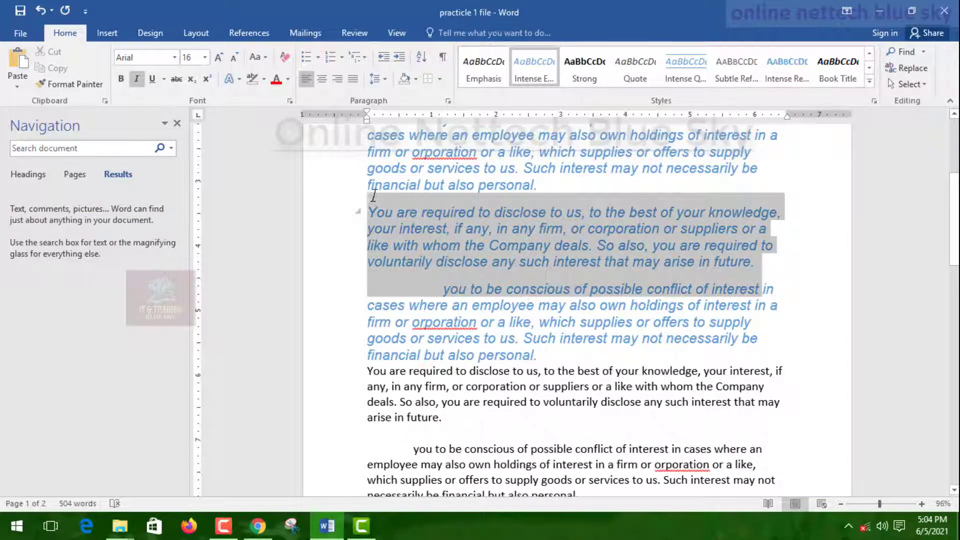
{"action": "left_click", "coordinate": [109, 150]}
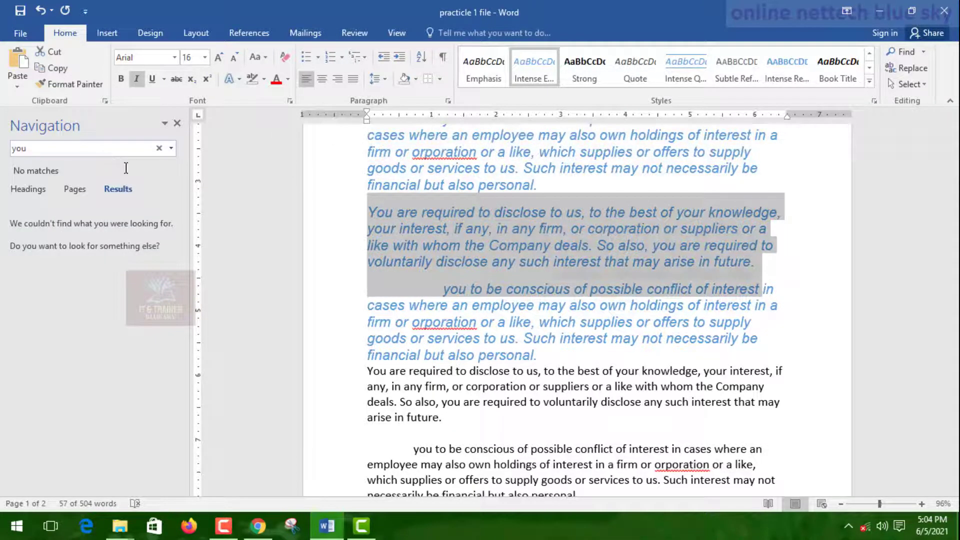
{"action": "left_click", "coordinate": [177, 124]}
{"action": "left_click", "coordinate": [442, 228]}
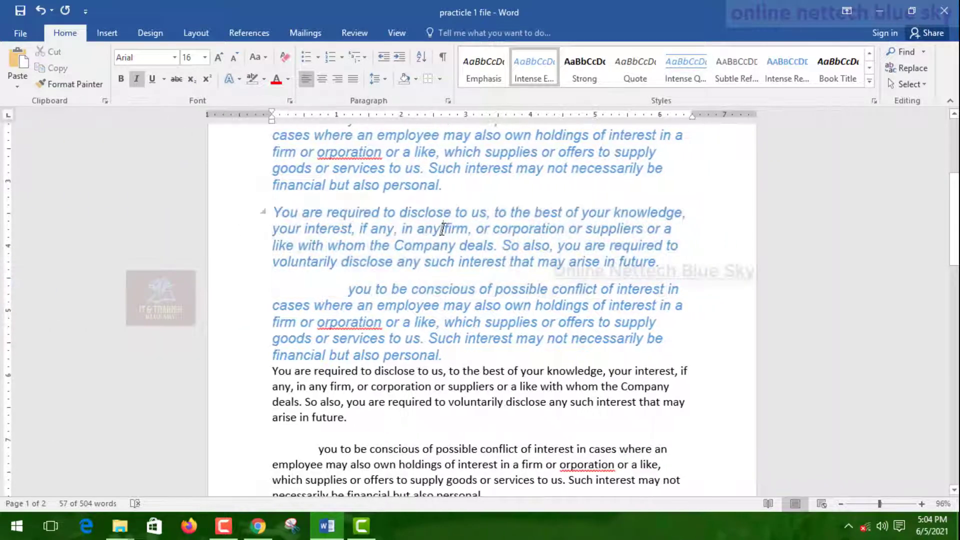
Step: Find all occurrences of the blue "You are required to disclose" paragraph's text in the document
{"action": "left_click_drag", "start_coordinate": [396, 244], "coordinate": [453, 244]}
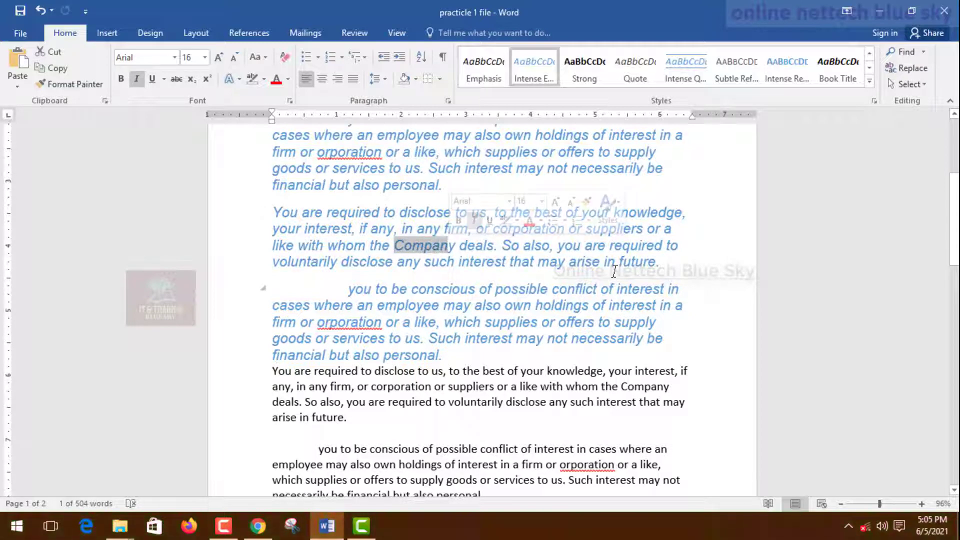
{"action": "left_click_drag", "start_coordinate": [661, 262], "coordinate": [279, 198]}
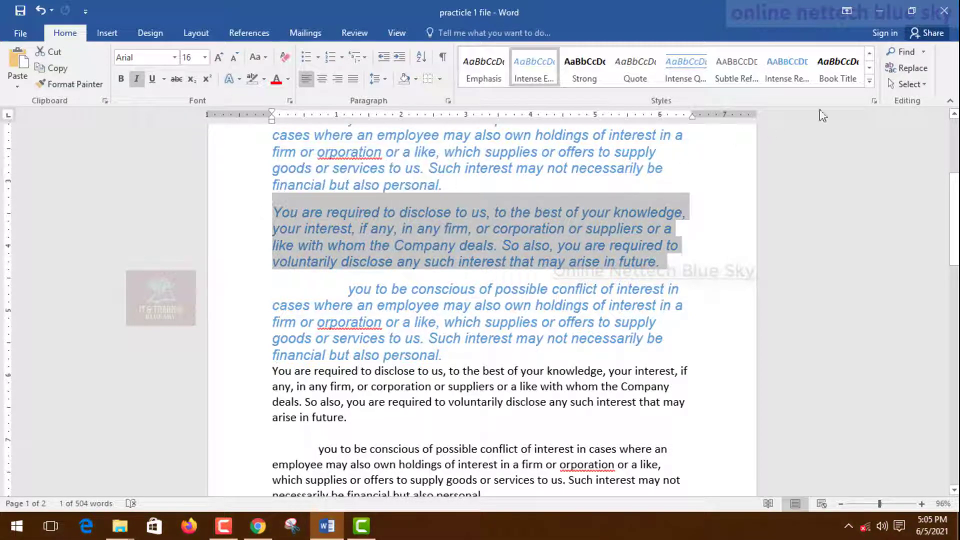
{"action": "left_click", "coordinate": [923, 53]}
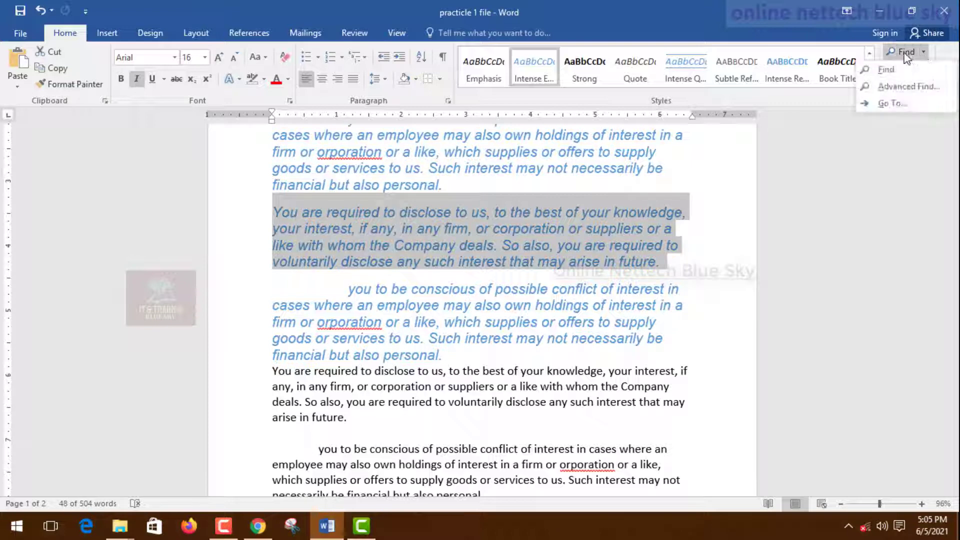
{"action": "key", "text": "ctrl+f"}
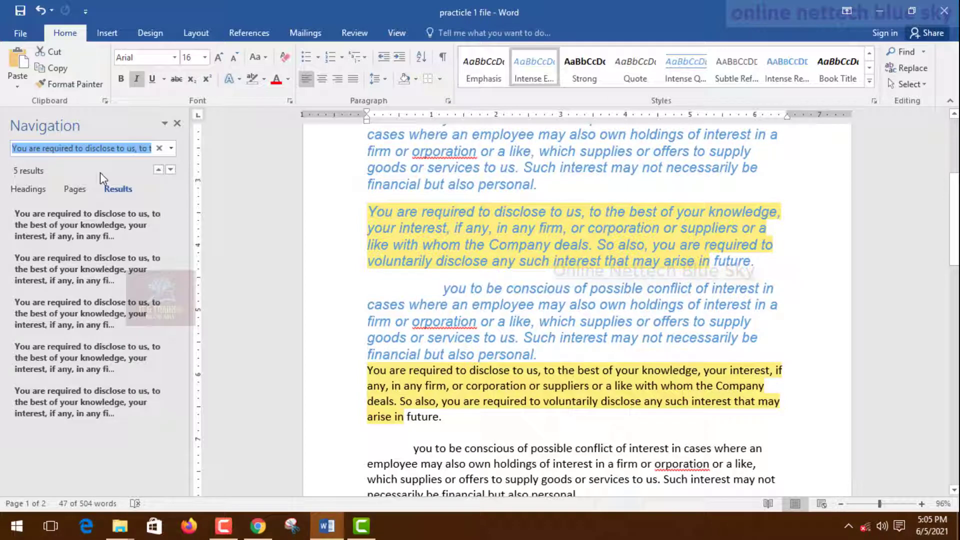
Step: Search the document for the word "company" instead of the paragraph text
{"action": "type", "text": "cop"}
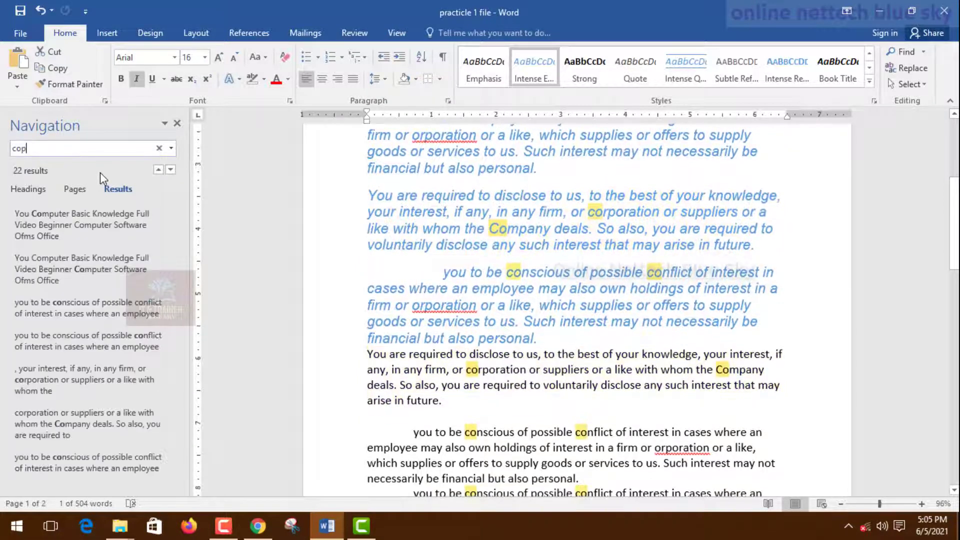
{"action": "type", "text": "any"}
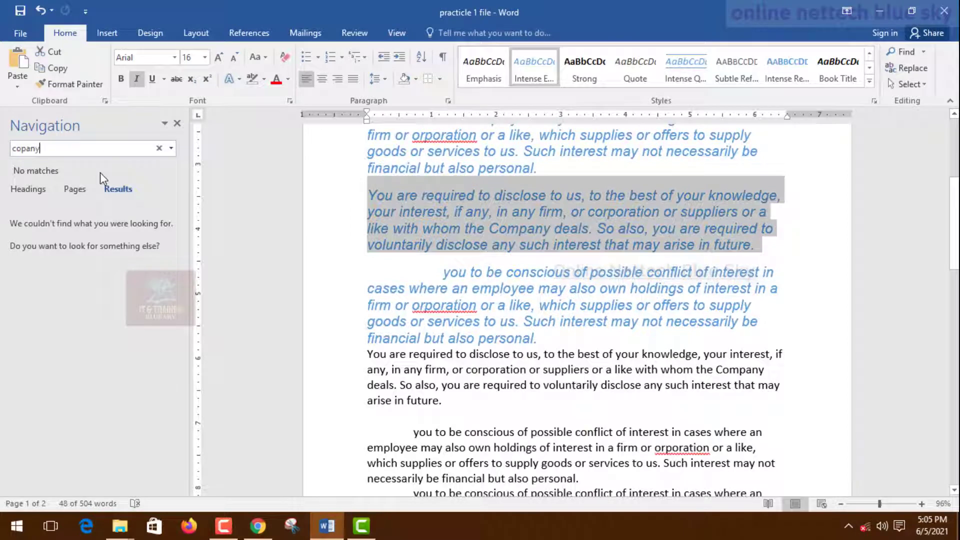
{"action": "key", "text": "BackSpace"}
{"action": "key", "text": "BackSpace"}
{"action": "key", "text": "BackSpace"}
{"action": "key", "text": "BackSpace"}
{"action": "type", "text": "mpa"}
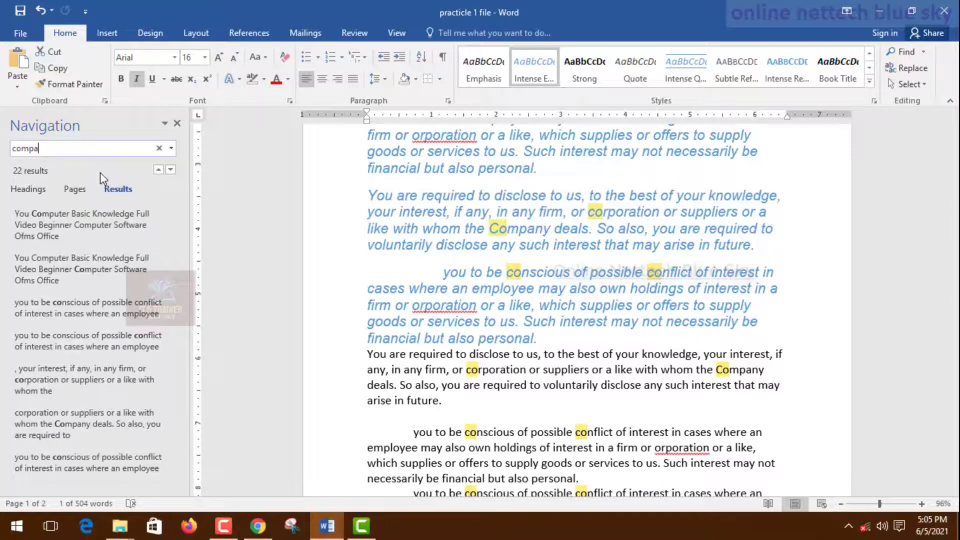
{"action": "type", "text": "ny"}
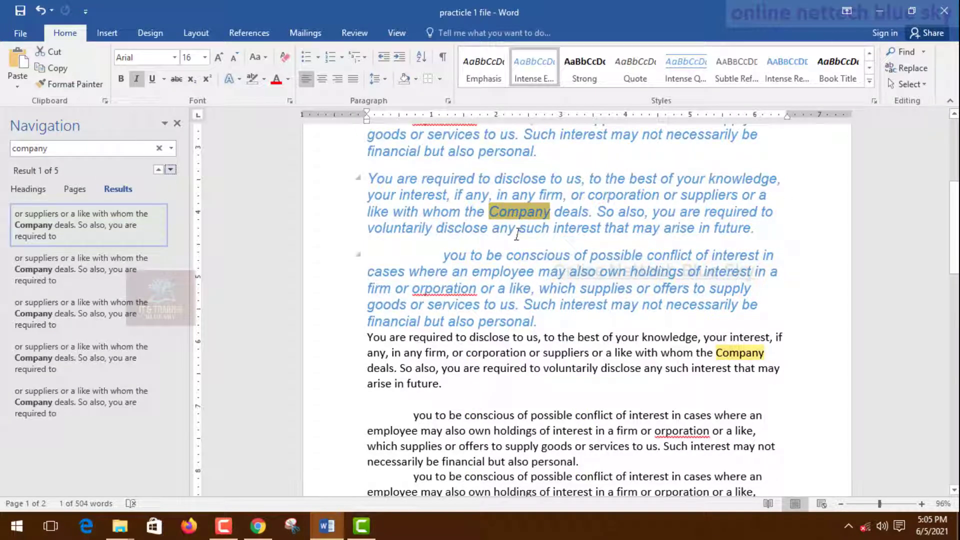
Step: Examine the highlighted "Company" matches on both pages of the document
{"action": "scroll", "coordinate": [739, 355], "scroll_direction": "down", "scroll_amount": 1}
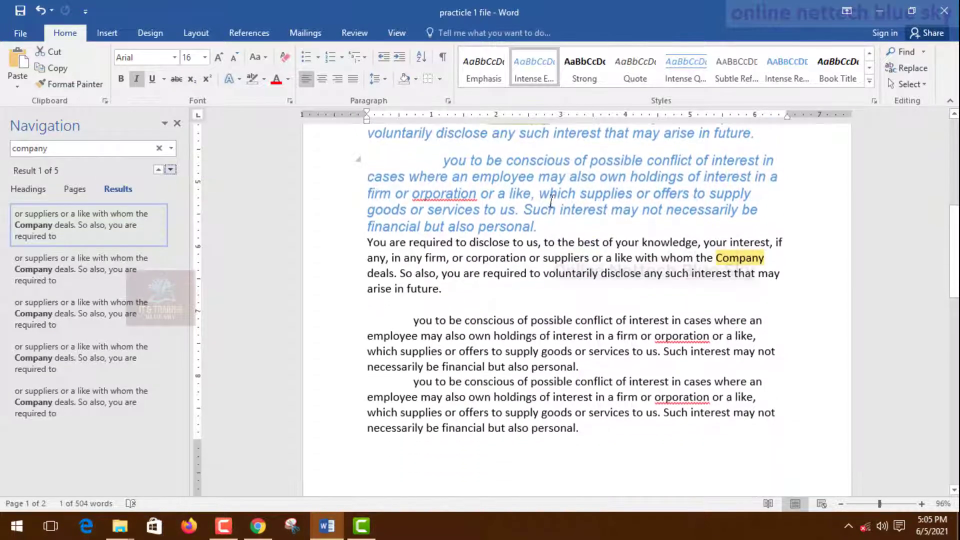
{"action": "scroll", "coordinate": [724, 305], "scroll_direction": "down", "scroll_amount": 10}
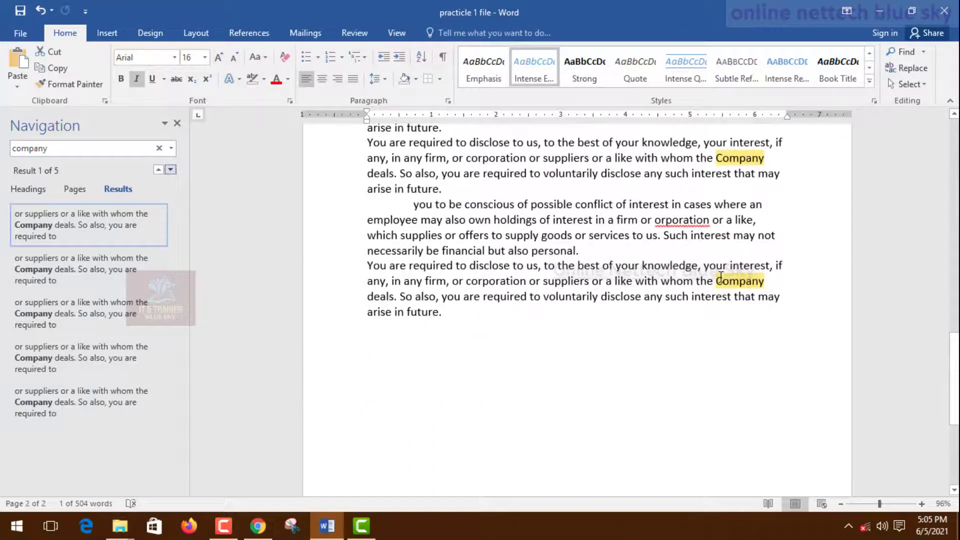
{"action": "double_click", "coordinate": [720, 281]}
{"action": "scroll", "coordinate": [721, 230], "scroll_direction": "up", "scroll_amount": 3}
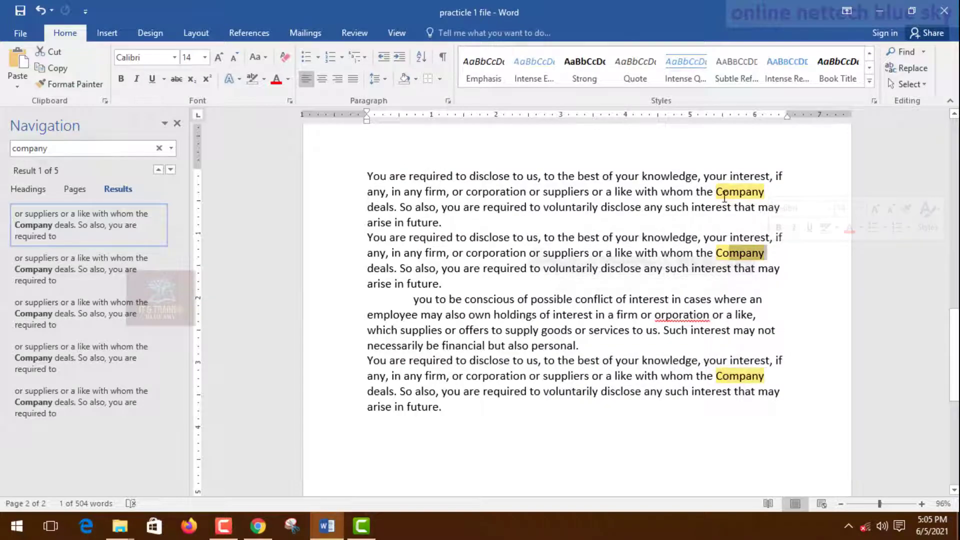
{"action": "scroll", "coordinate": [678, 250], "scroll_direction": "up", "scroll_amount": 12}
{"action": "scroll", "coordinate": [678, 250], "scroll_direction": "up", "scroll_amount": 4}
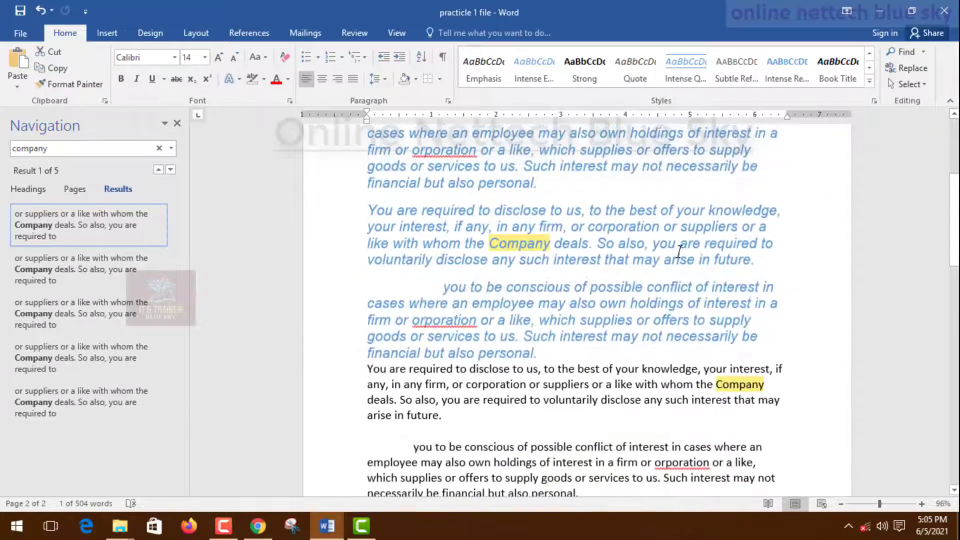
{"action": "scroll", "coordinate": [679, 261], "scroll_direction": "up", "scroll_amount": 7}
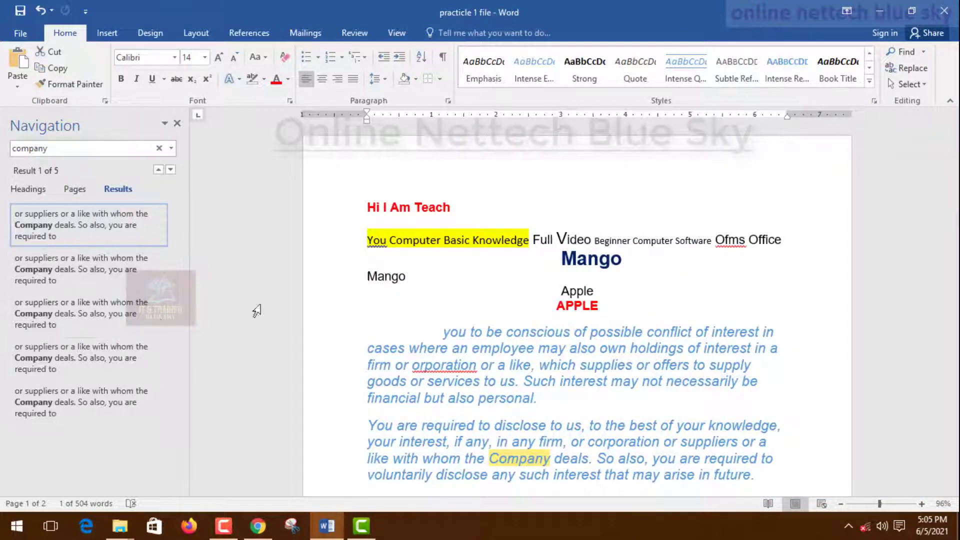
{"action": "scroll", "coordinate": [555, 322], "scroll_direction": "down", "scroll_amount": 3}
{"action": "scroll", "coordinate": [554, 323], "scroll_direction": "down", "scroll_amount": 2}
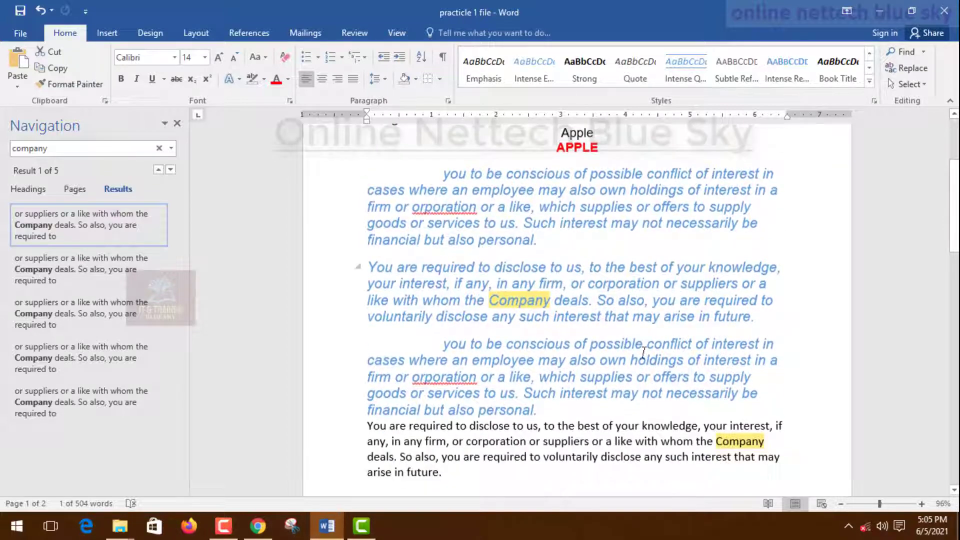
{"action": "scroll", "coordinate": [707, 431], "scroll_direction": "down", "scroll_amount": 15}
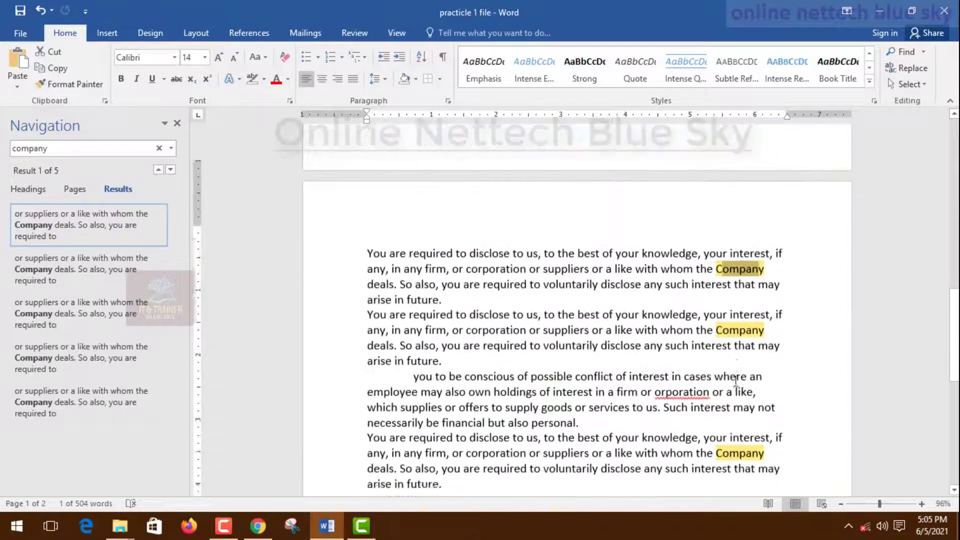
{"action": "scroll", "coordinate": [688, 367], "scroll_direction": "up", "scroll_amount": 20}
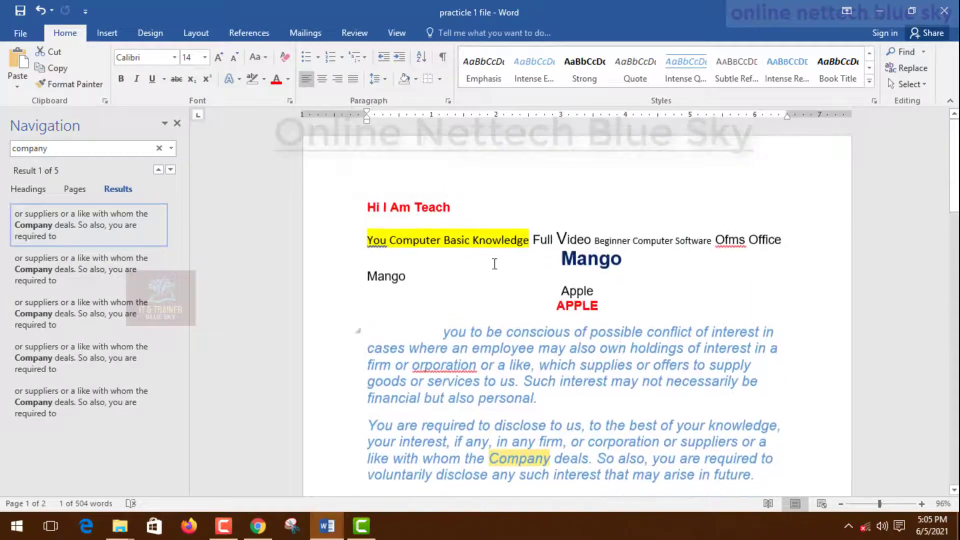
Step: Search for the selected letters "ompan" and open Advanced Find, placing its dialog over the upper part of the page
{"action": "left_click", "coordinate": [892, 52]}
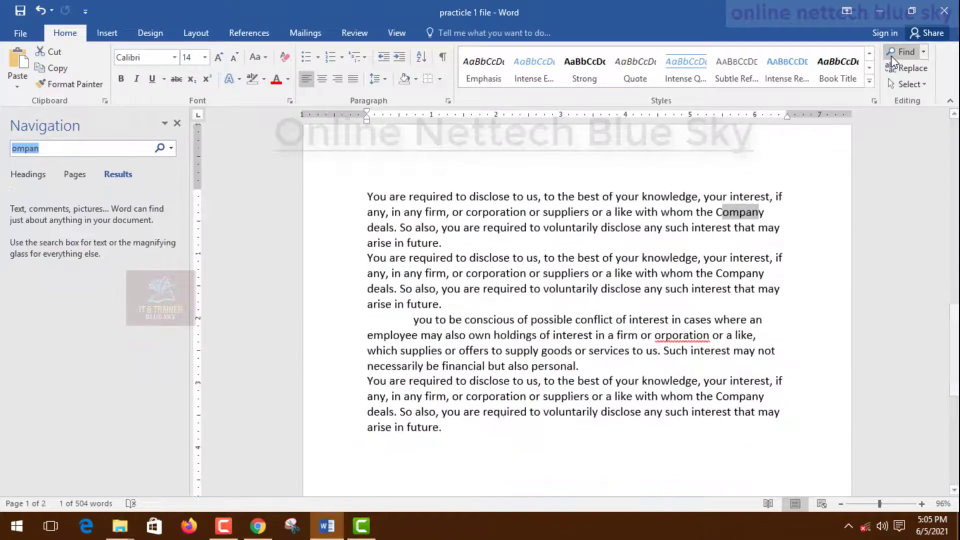
{"action": "left_click", "coordinate": [923, 52]}
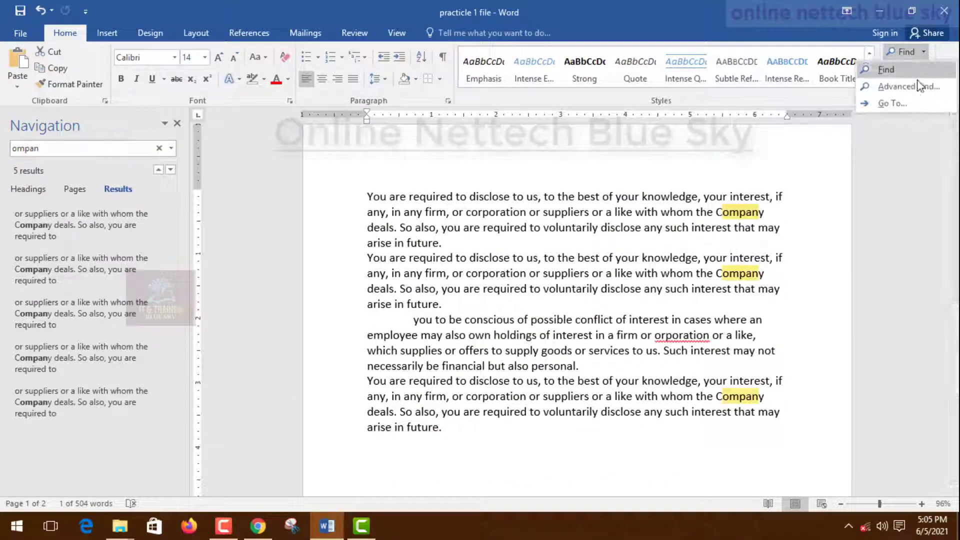
{"action": "left_click", "coordinate": [914, 89]}
{"action": "left_click_drag", "start_coordinate": [489, 176], "coordinate": [634, 124]}
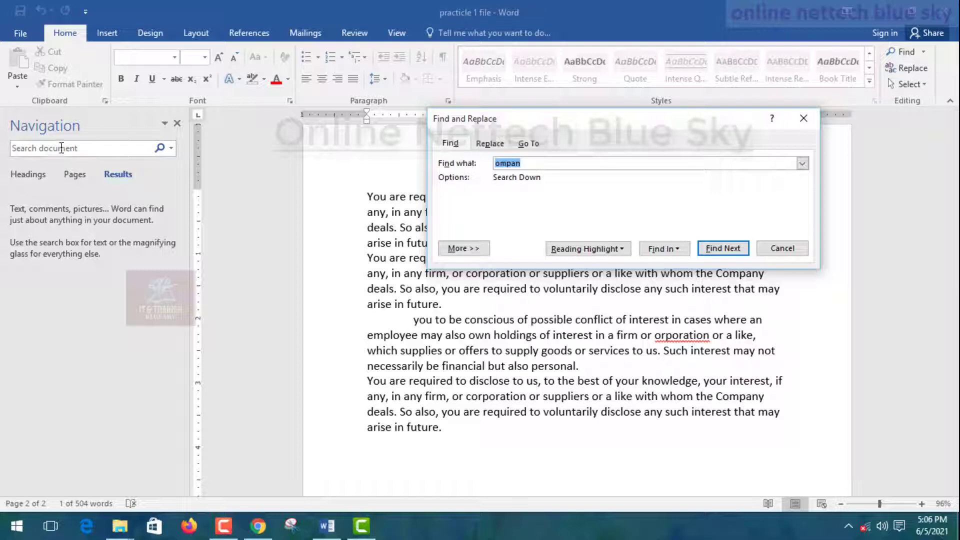
Step: Switch from finding to replacing text and set the text to find to "company"
{"action": "left_click", "coordinate": [490, 145]}
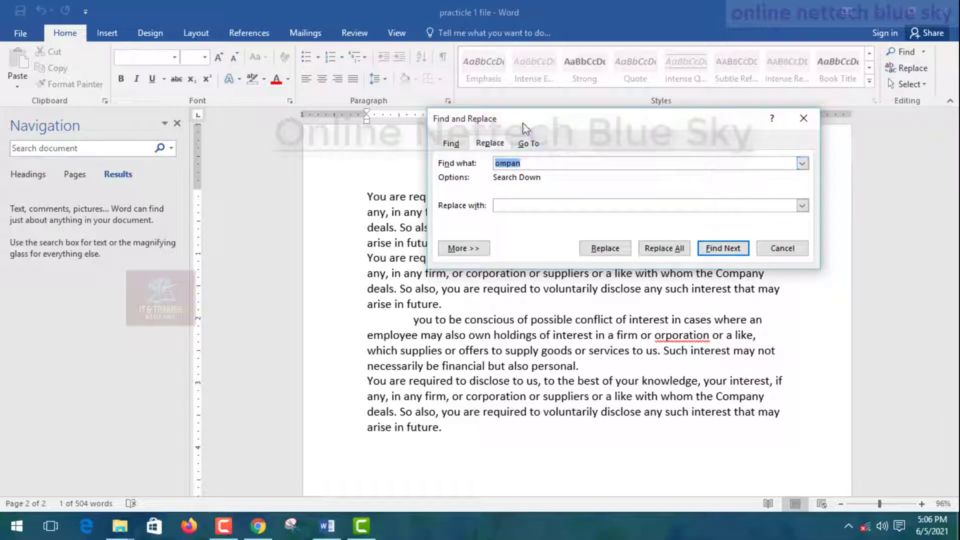
{"action": "left_click_drag", "start_coordinate": [527, 125], "coordinate": [258, 133]}
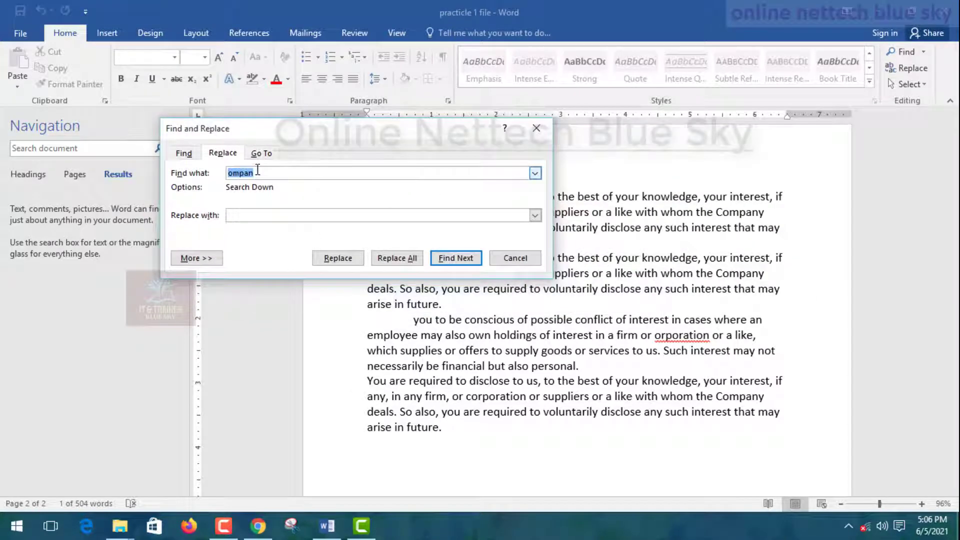
{"action": "type", "text": "d"}
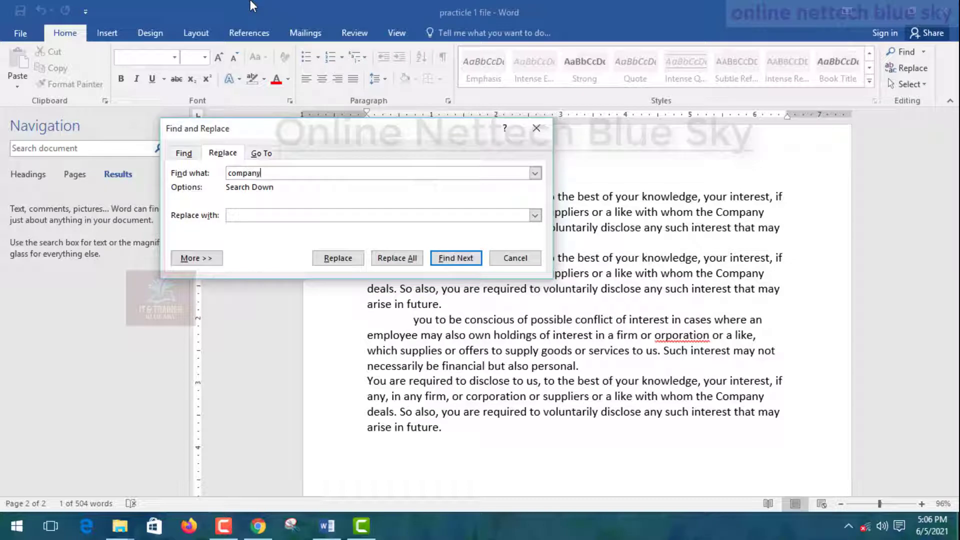
Step: Go through the "company" matches one by one, continuing from the document's beginning until the search is finished
{"action": "left_click", "coordinate": [441, 261]}
{"action": "left_click", "coordinate": [441, 260]}
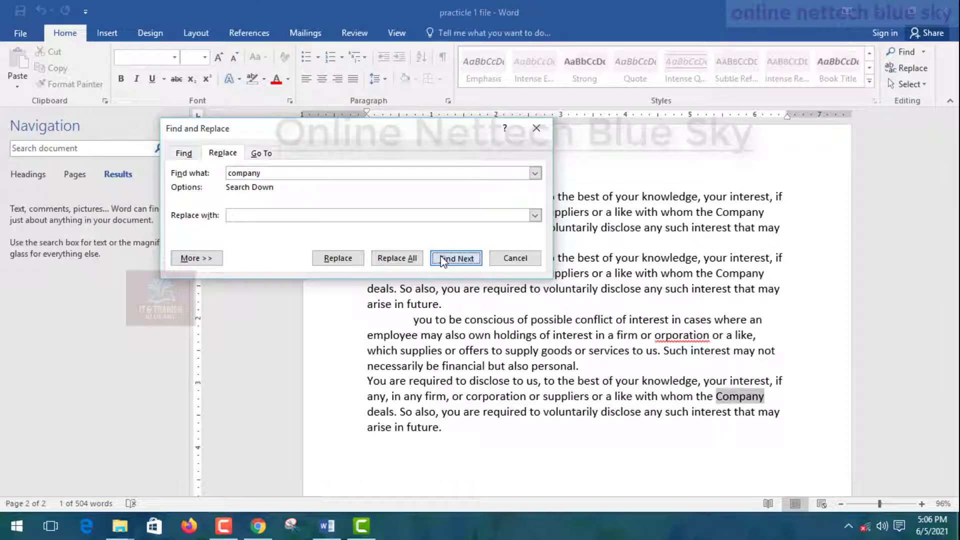
{"action": "left_click", "coordinate": [441, 260]}
{"action": "left_click", "coordinate": [456, 305]}
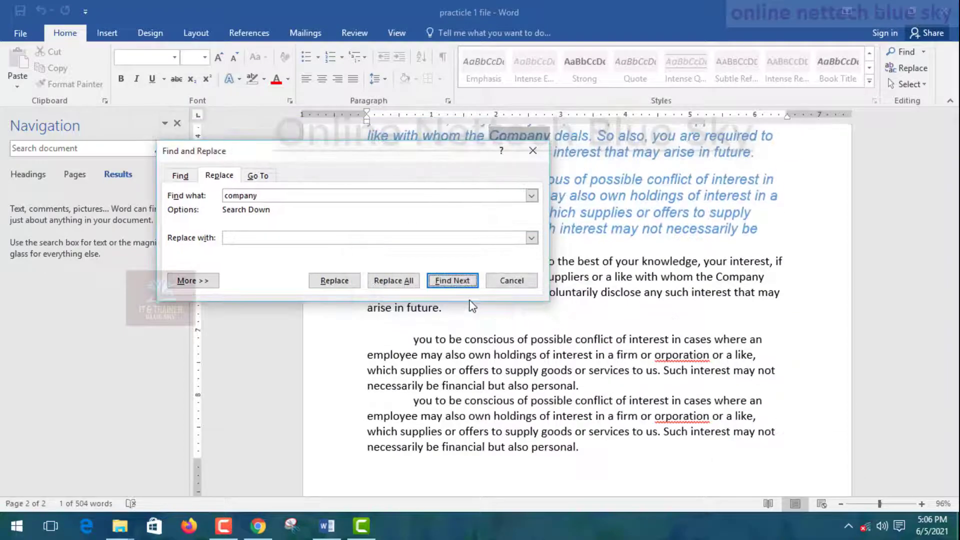
{"action": "left_click", "coordinate": [442, 283]}
{"action": "left_click", "coordinate": [445, 284]}
{"action": "left_click", "coordinate": [445, 283]}
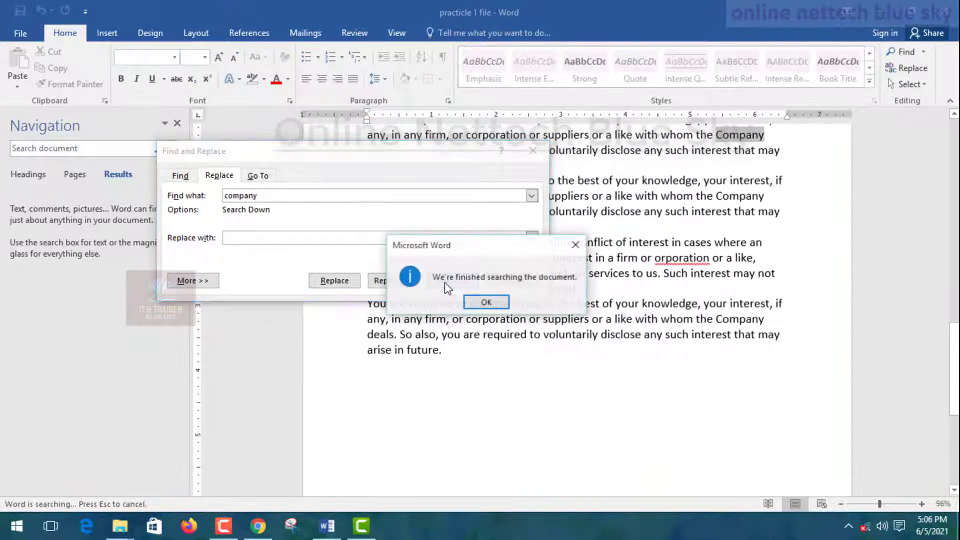
{"action": "left_click", "coordinate": [481, 304]}
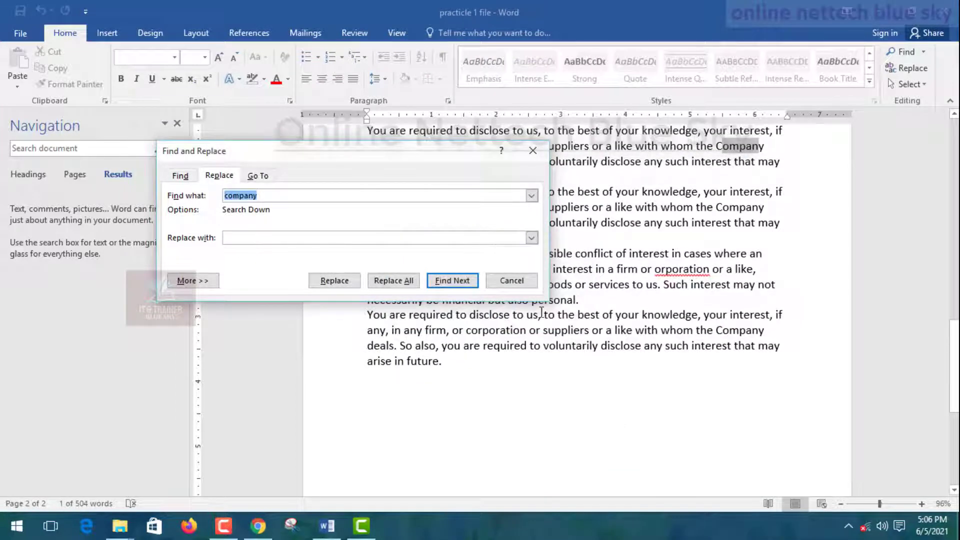
Step: Go through the remaining "company" matches again to the document's end and decline to continue from the beginning
{"action": "left_click", "coordinate": [460, 281]}
{"action": "left_click", "coordinate": [460, 281]}
{"action": "left_click", "coordinate": [460, 281]}
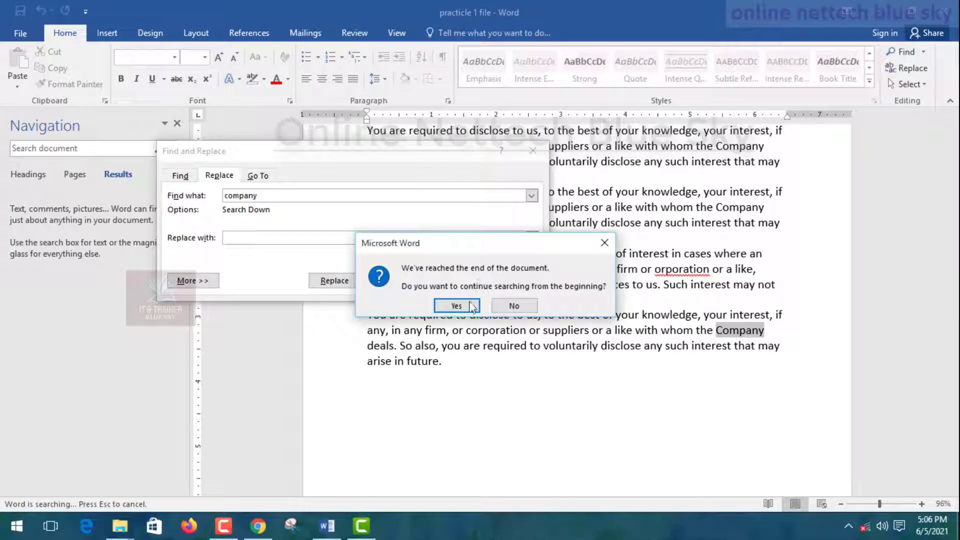
{"action": "left_click", "coordinate": [496, 303]}
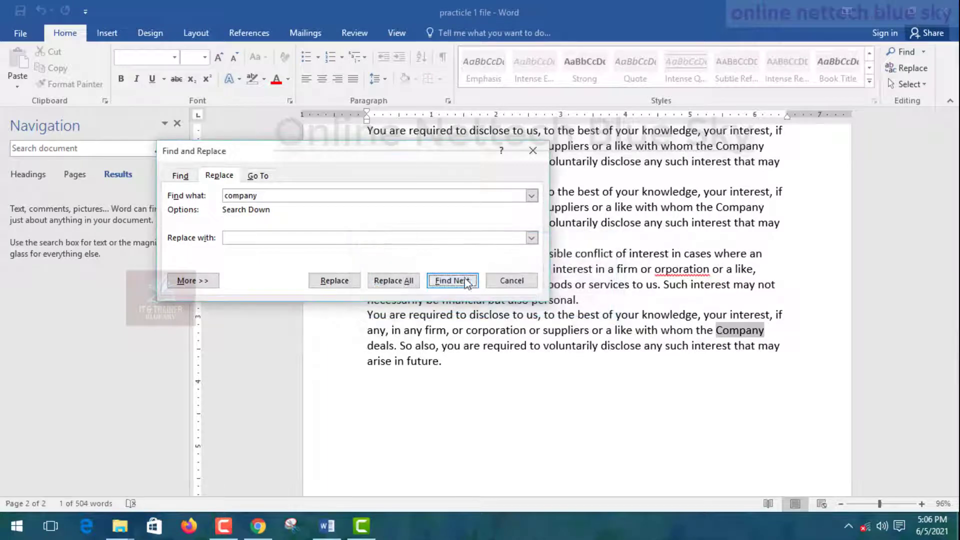
Step: Set the replacement text to "apple company" and replace the current "company" match, continuing the search from the document's beginning
{"action": "double_click", "coordinate": [257, 194]}
{"action": "left_click", "coordinate": [240, 240]}
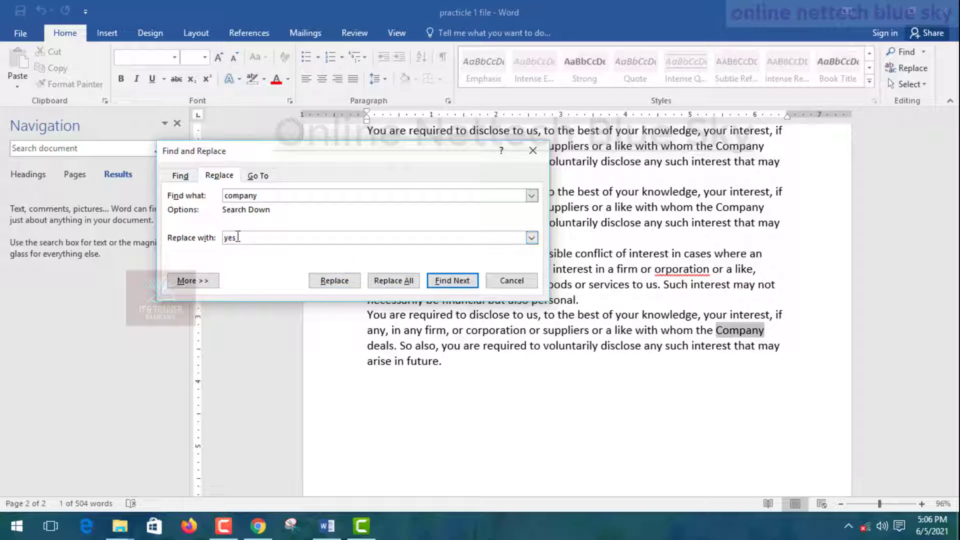
{"action": "left_click_drag", "start_coordinate": [238, 237], "coordinate": [226, 237]}
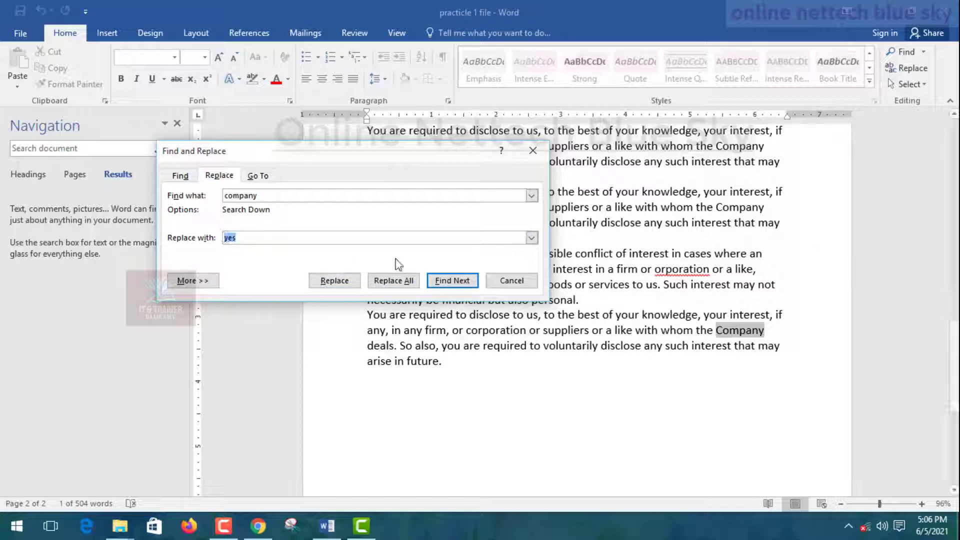
{"action": "type", "text": "apple"}
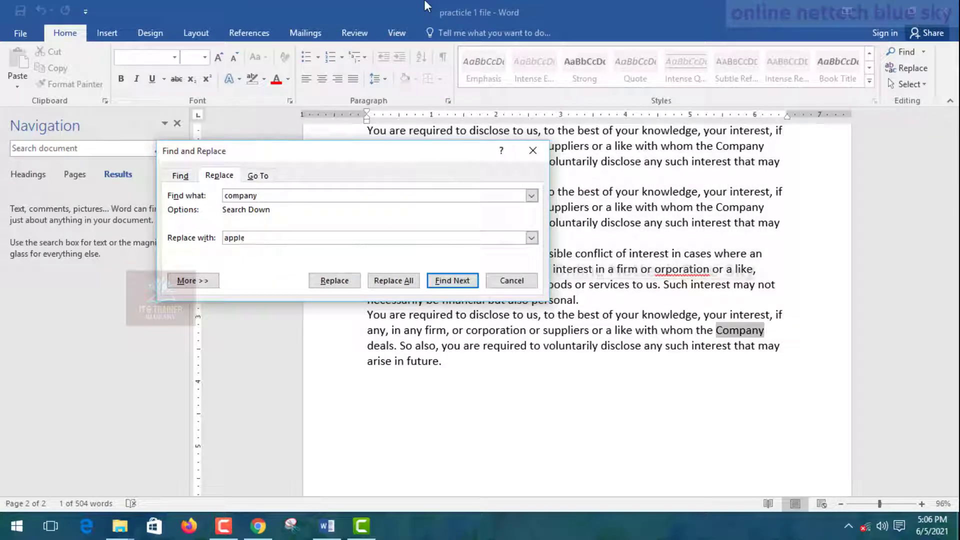
{"action": "type", "text": " company"}
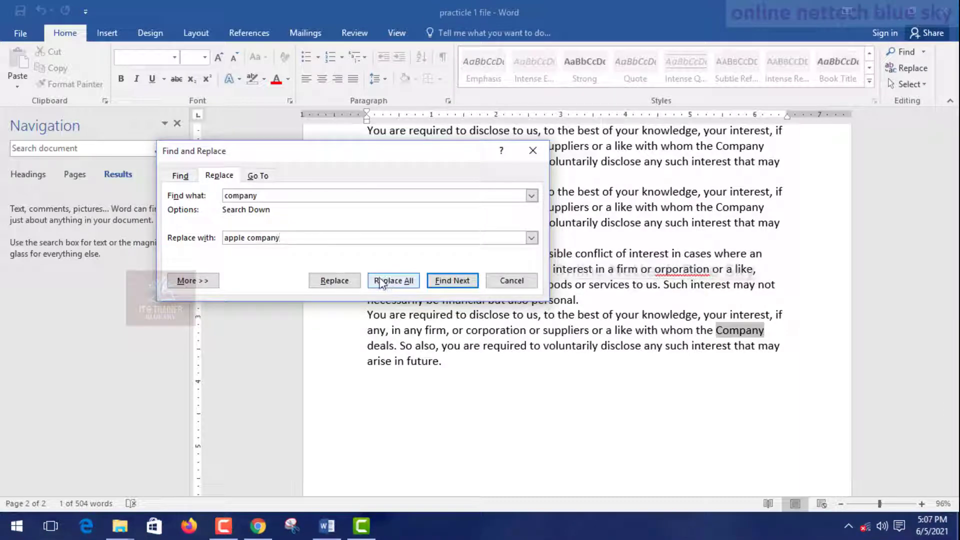
{"action": "left_click", "coordinate": [342, 283]}
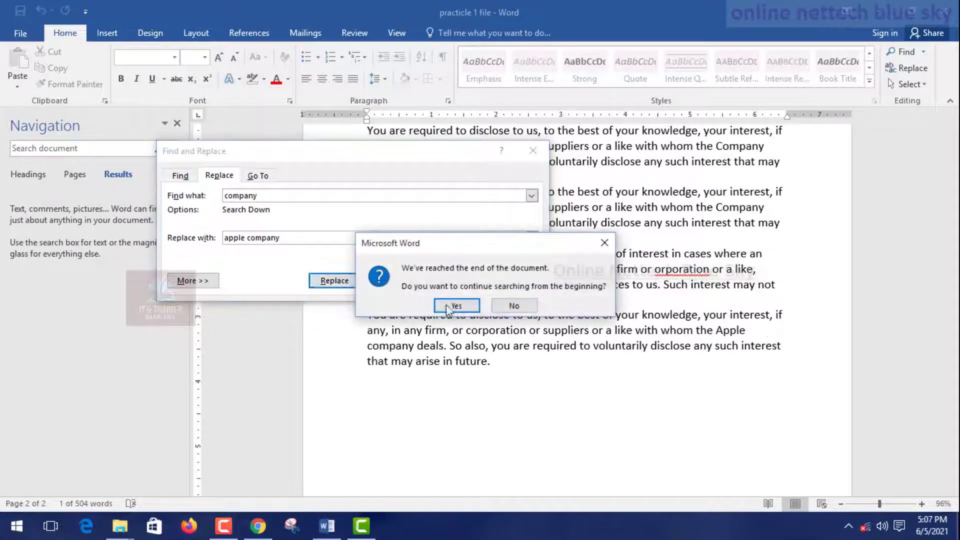
{"action": "left_click", "coordinate": [455, 306]}
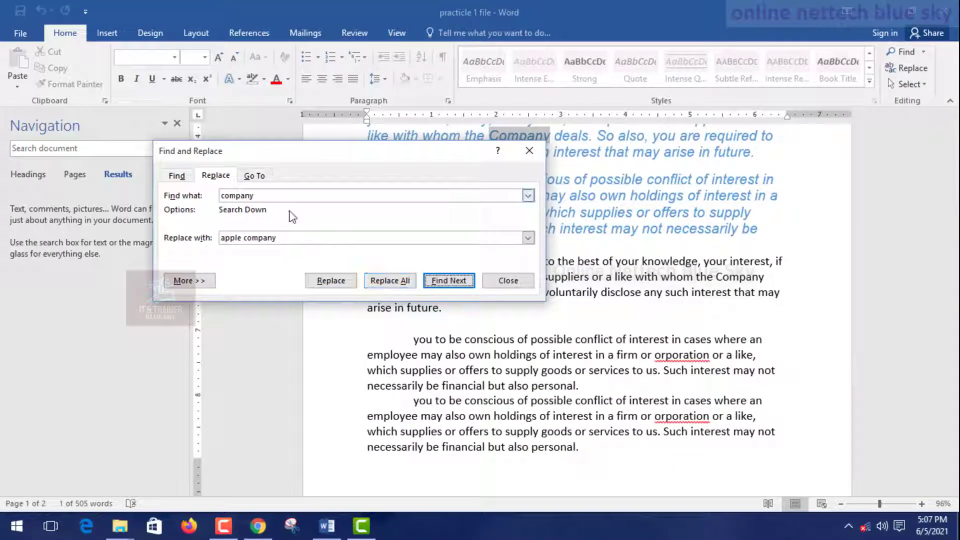
Step: Replace all "company" matches with "apple company", continuing from the document's beginning until the replacement is complete
{"action": "left_click_drag", "start_coordinate": [268, 195], "coordinate": [200, 199]}
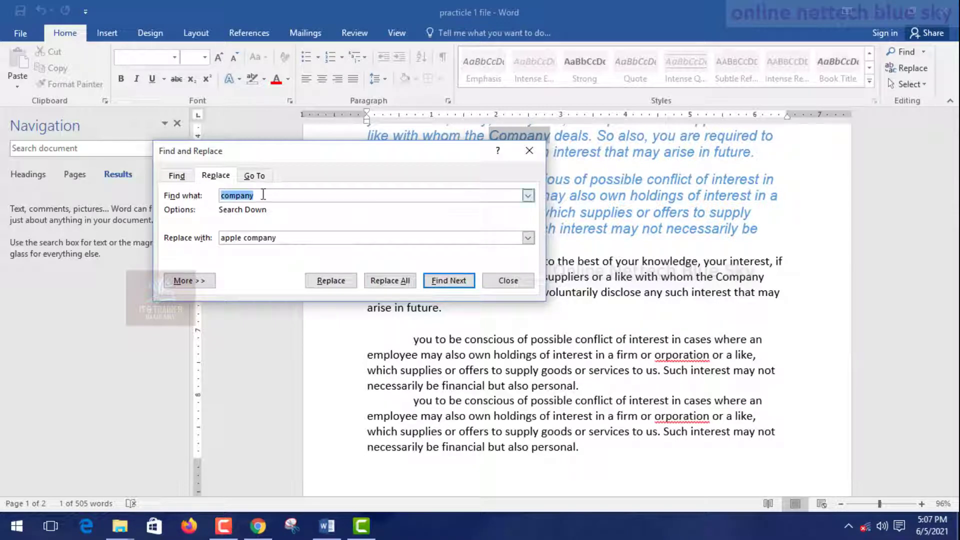
{"action": "left_click", "coordinate": [285, 237]}
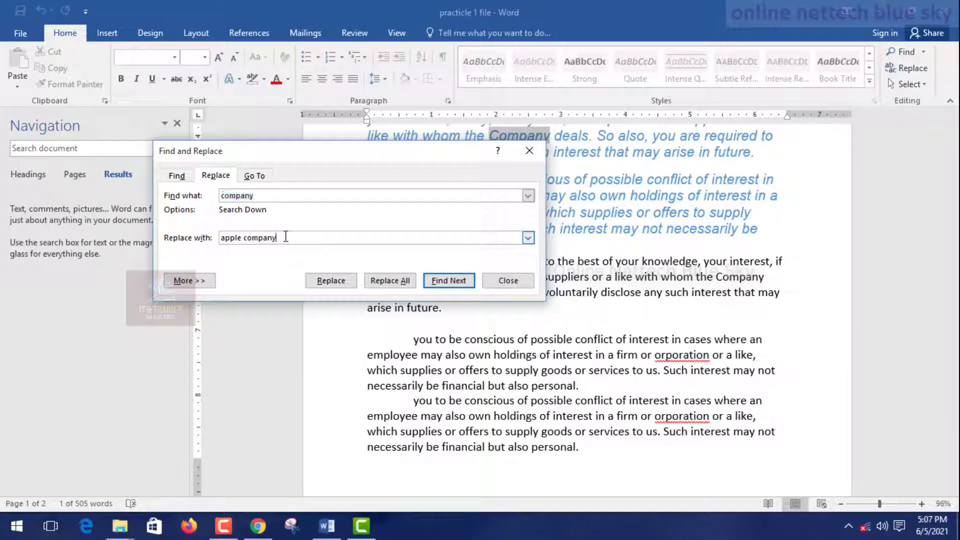
{"action": "left_click_drag", "start_coordinate": [286, 237], "coordinate": [223, 251]}
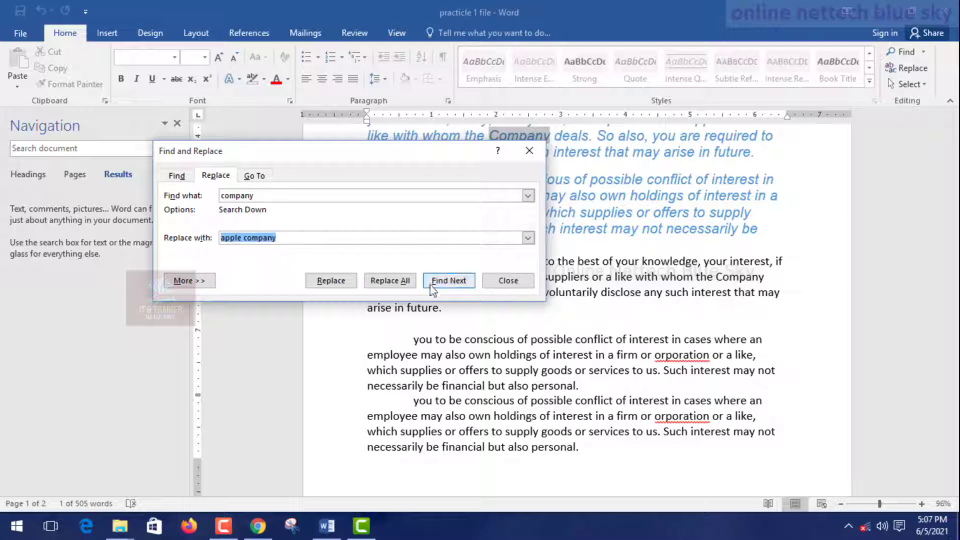
{"action": "left_click", "coordinate": [393, 281]}
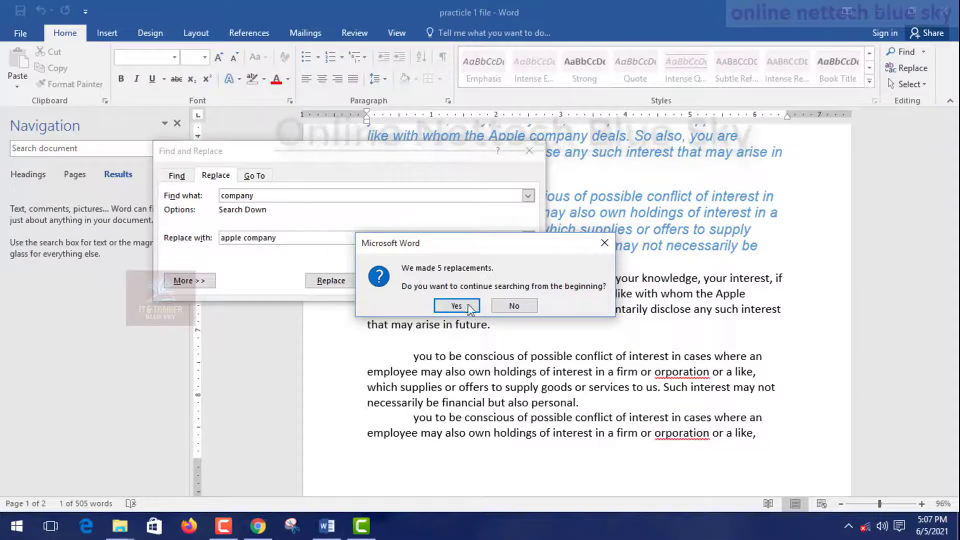
{"action": "left_click", "coordinate": [442, 308]}
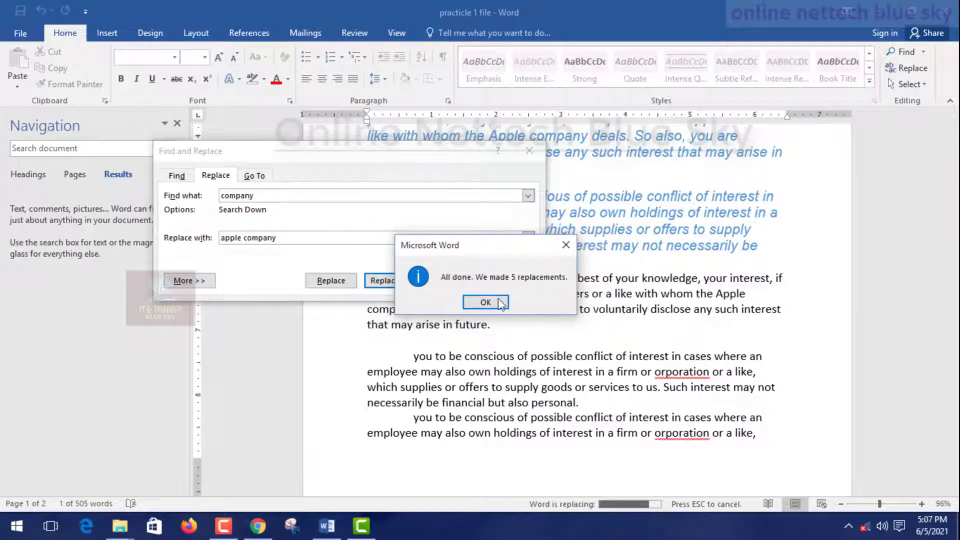
{"action": "left_click", "coordinate": [500, 304]}
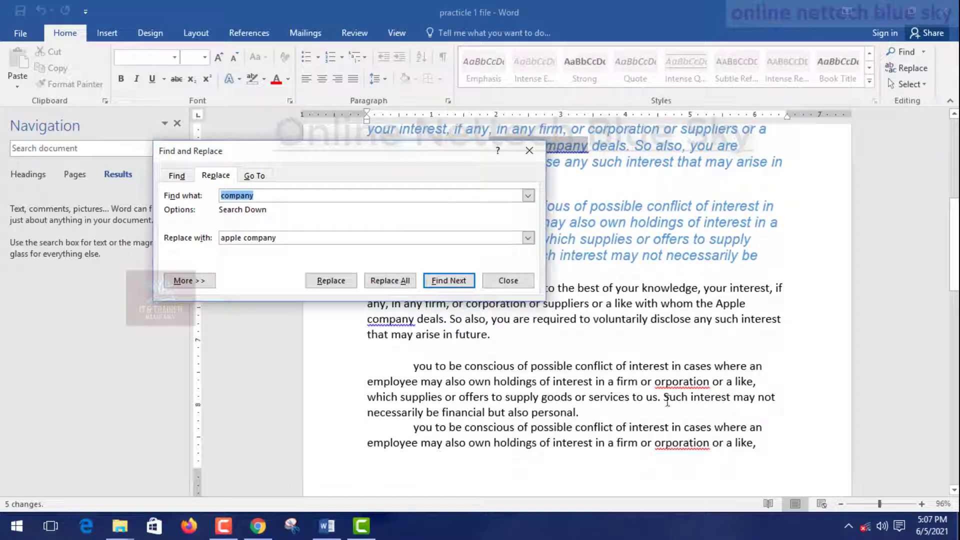
Step: Colour the words "Apple company" red in the black paragraph below the blue italic text on page 1
{"action": "left_click", "coordinate": [716, 304]}
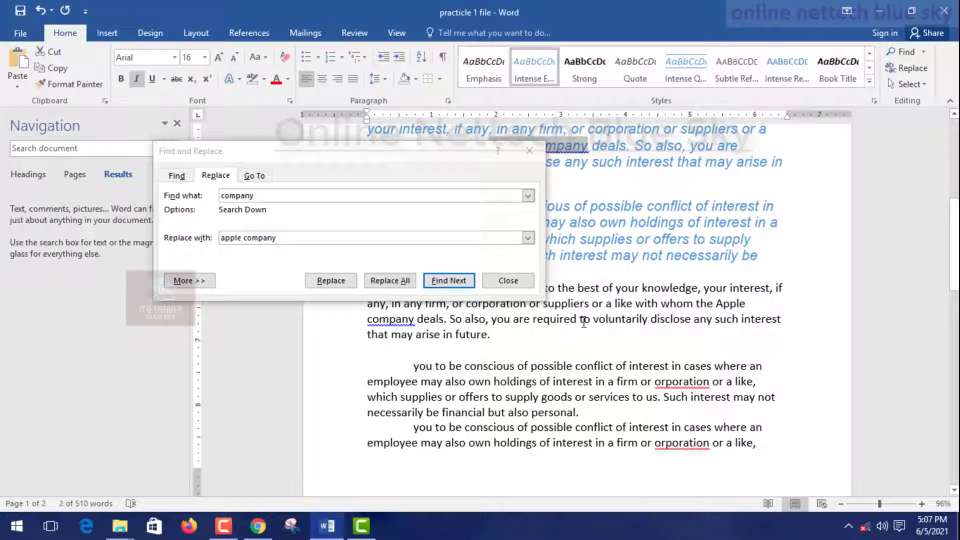
{"action": "left_click_drag", "start_coordinate": [718, 304], "coordinate": [414, 320]}
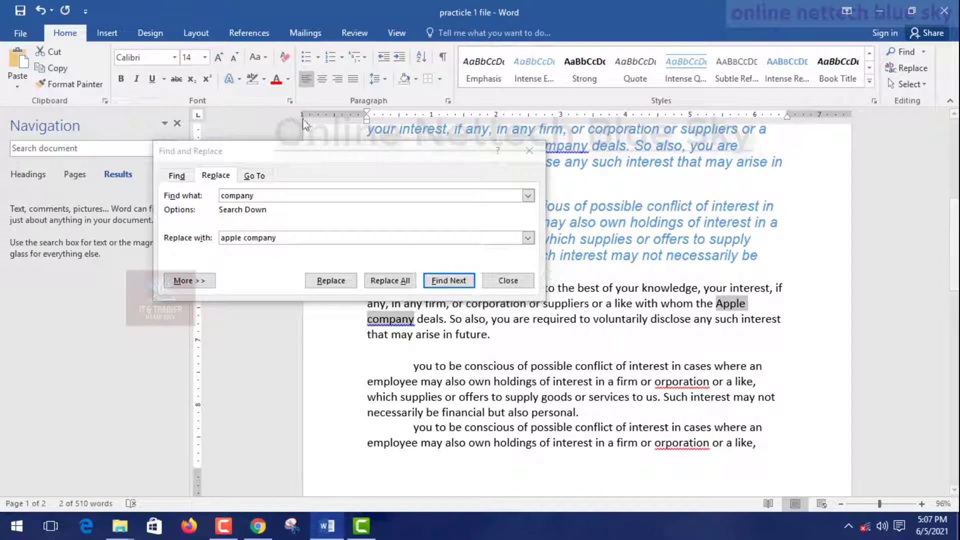
{"action": "left_click", "coordinate": [276, 80]}
Step: Colour the words "Apple company" red in the blue italic paragraph that starts with "You are required to disclose"
{"action": "scroll", "coordinate": [603, 320], "scroll_direction": "down", "scroll_amount": 1}
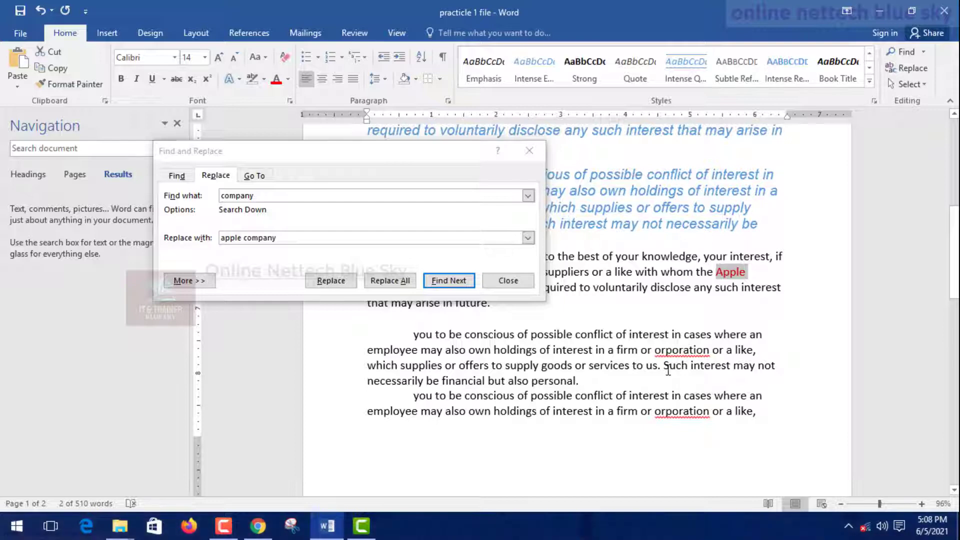
{"action": "scroll", "coordinate": [668, 370], "scroll_direction": "up", "scroll_amount": 2}
{"action": "scroll", "coordinate": [668, 370], "scroll_direction": "up", "scroll_amount": 2}
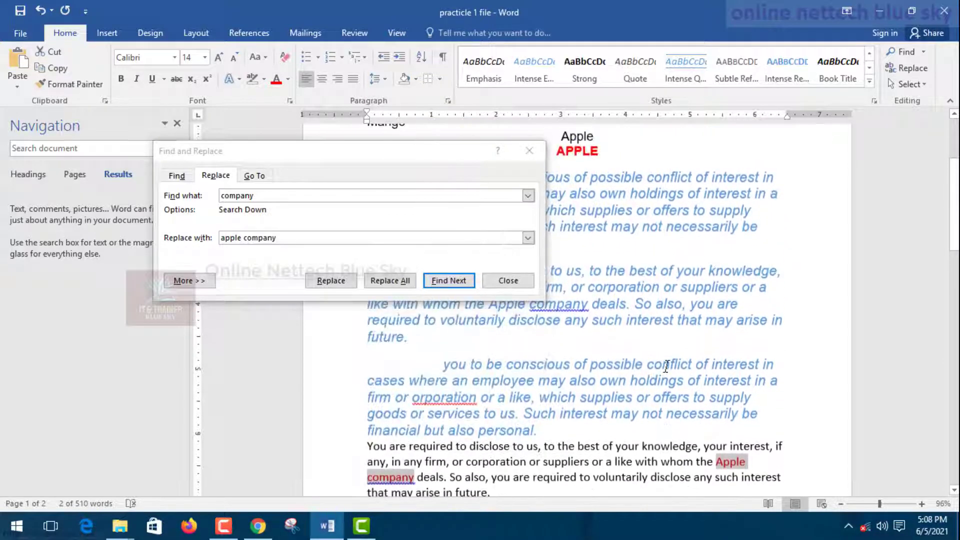
{"action": "scroll", "coordinate": [649, 392], "scroll_direction": "up", "scroll_amount": 1}
{"action": "left_click_drag", "start_coordinate": [487, 340], "coordinate": [564, 337]}
{"action": "left_click", "coordinate": [495, 334]}
{"action": "mouse_move", "coordinate": [495, 334]}
{"action": "left_mouse_down"}
{"action": "mouse_move", "coordinate": [480, 336]}
{"action": "mouse_move", "coordinate": [578, 335]}
{"action": "mouse_move", "coordinate": [488, 336]}
{"action": "left_mouse_up"}
{"action": "left_click", "coordinate": [576, 334]}
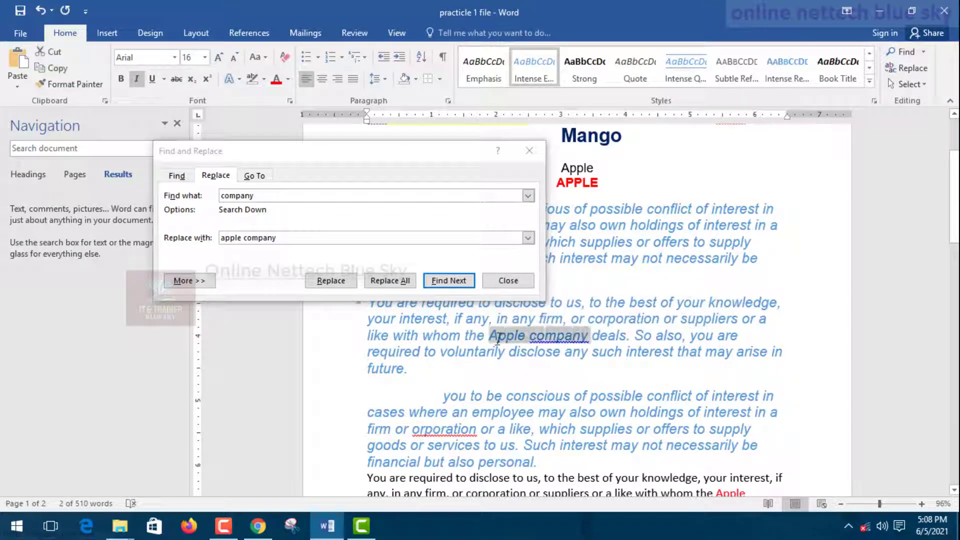
{"action": "left_click", "coordinate": [276, 79]}
{"action": "scroll", "coordinate": [671, 437], "scroll_direction": "down", "scroll_amount": 3}
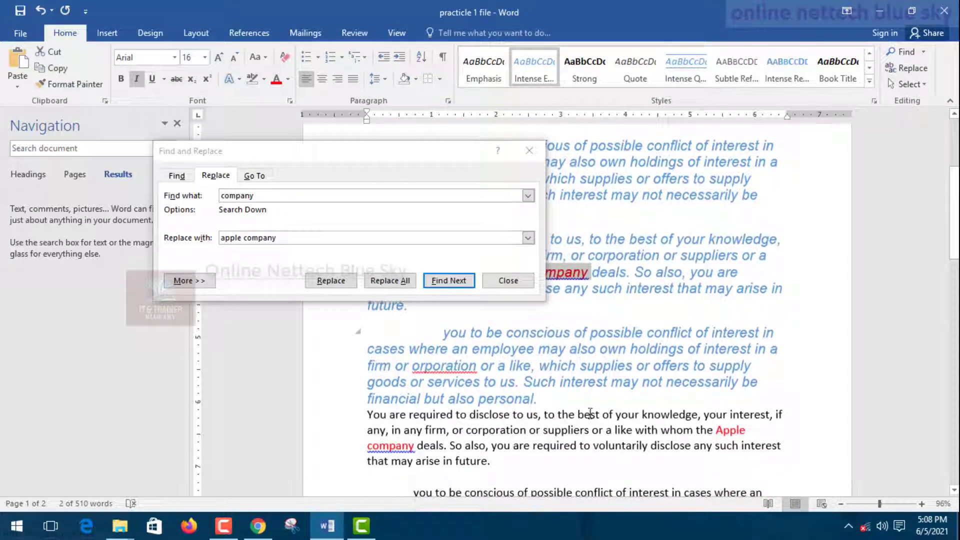
{"action": "scroll", "coordinate": [673, 423], "scroll_direction": "up", "scroll_amount": 3}
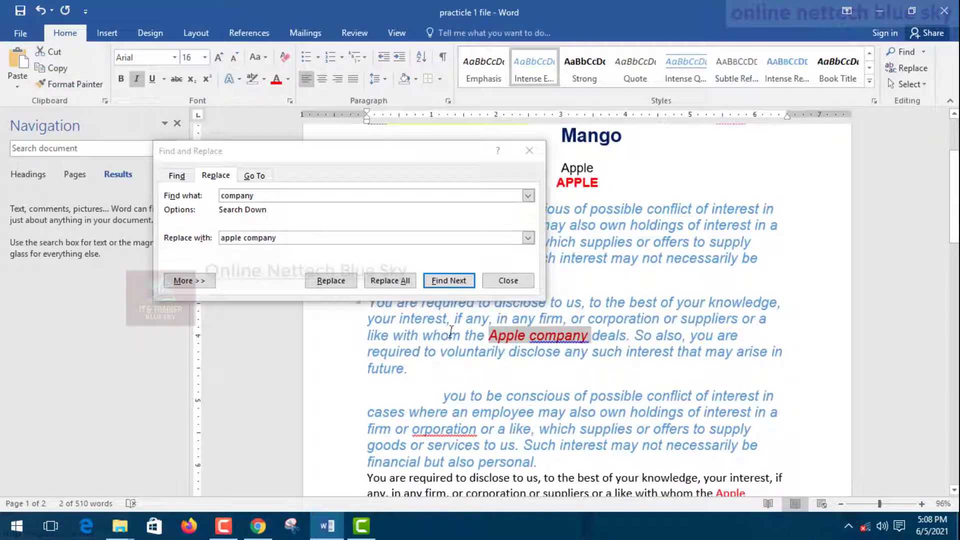
Step: Use Go To with Page as the target to jump to page 2, and close the dialog
{"action": "left_click", "coordinate": [255, 176]}
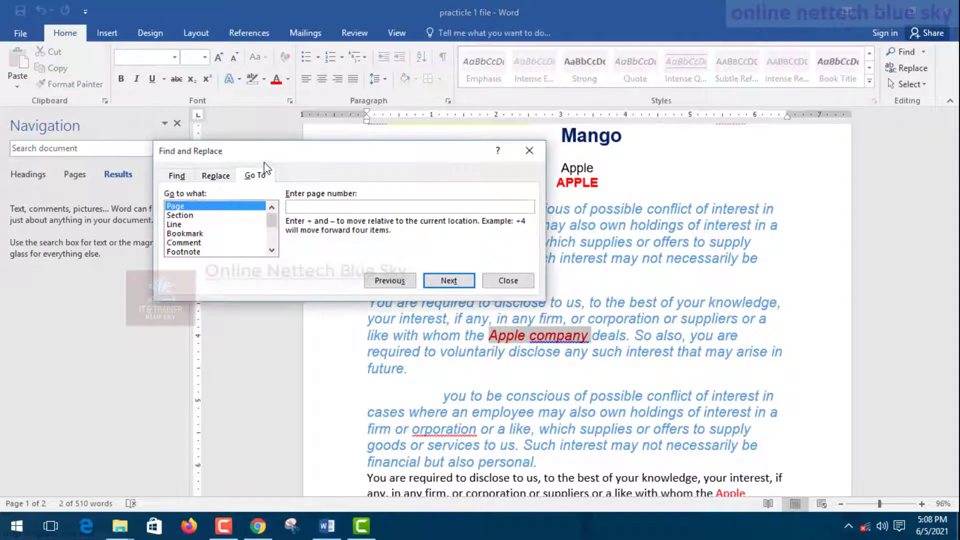
{"action": "left_click_drag", "start_coordinate": [267, 161], "coordinate": [405, 126]}
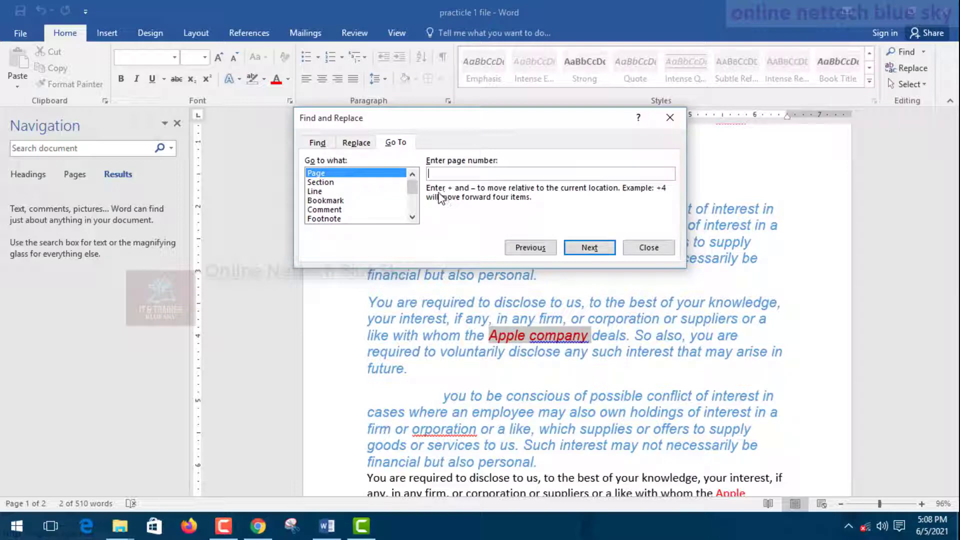
{"action": "left_click", "coordinate": [341, 191]}
{"action": "left_click", "coordinate": [342, 183]}
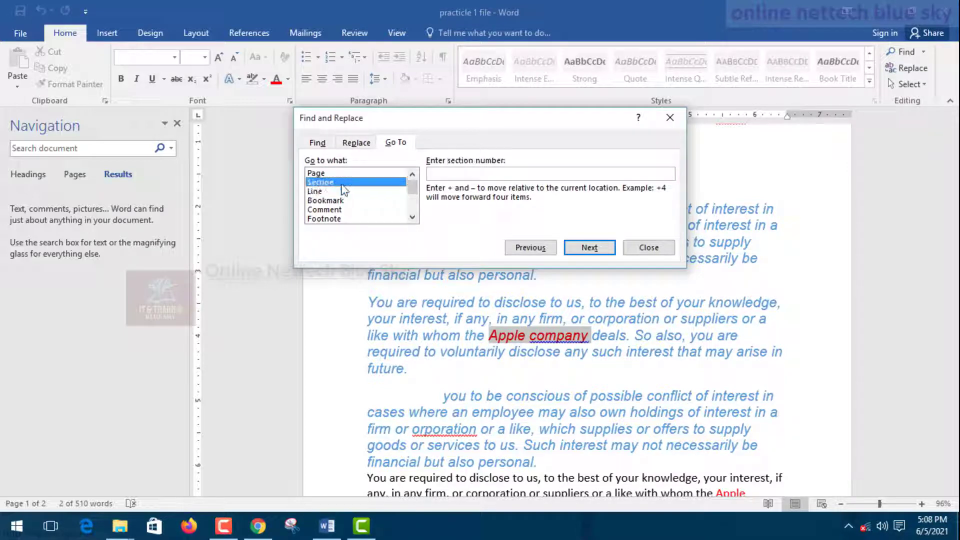
{"action": "scroll", "coordinate": [344, 200], "scroll_direction": "down", "scroll_amount": 2}
{"action": "scroll", "coordinate": [342, 212], "scroll_direction": "up", "scroll_amount": 2}
{"action": "left_click", "coordinate": [334, 174]}
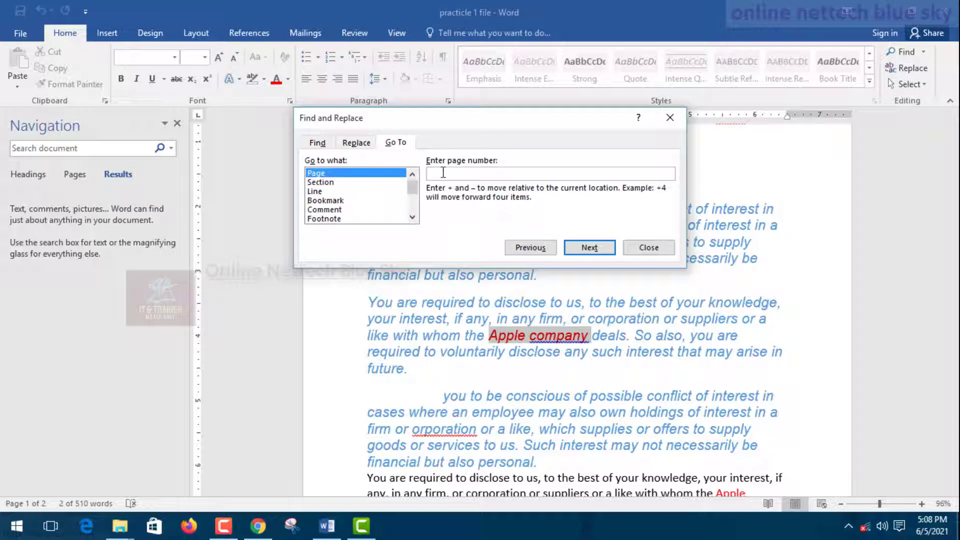
{"action": "type", "text": "2"}
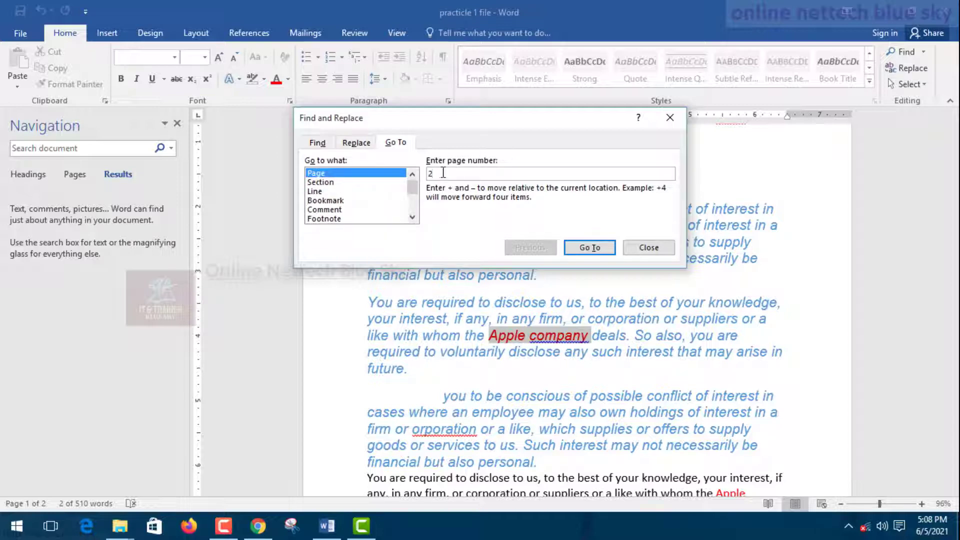
{"action": "key", "text": "Return"}
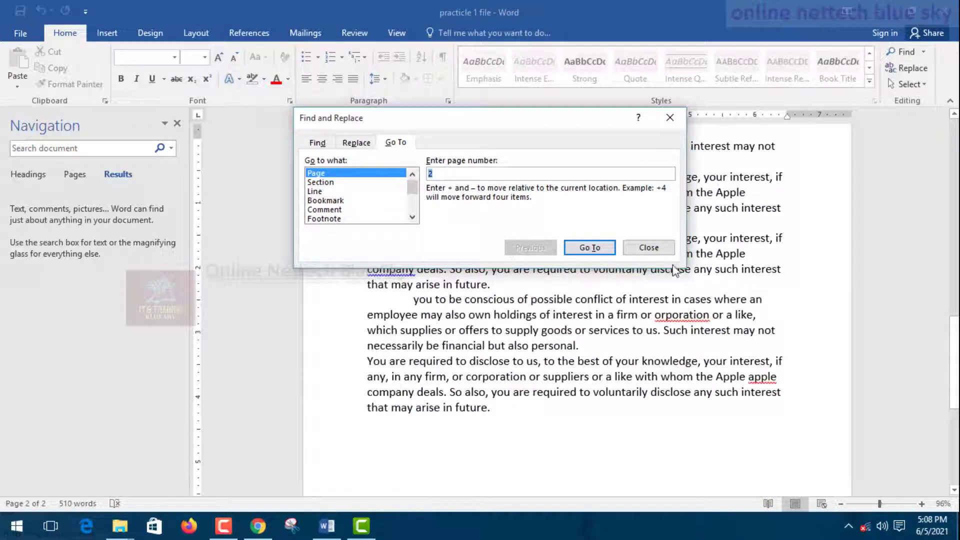
{"action": "left_click", "coordinate": [648, 247]}
Step: Return to the start of the document and close the Navigation pane
{"action": "scroll", "coordinate": [469, 280], "scroll_direction": "up", "scroll_amount": 3}
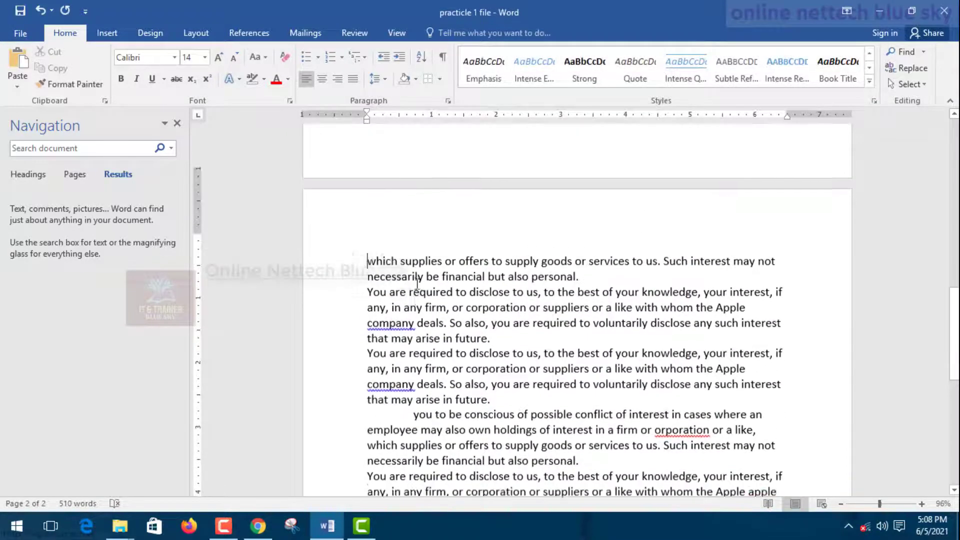
{"action": "scroll", "coordinate": [407, 278], "scroll_direction": "up", "scroll_amount": 8}
{"action": "scroll", "coordinate": [404, 271], "scroll_direction": "up", "scroll_amount": 5}
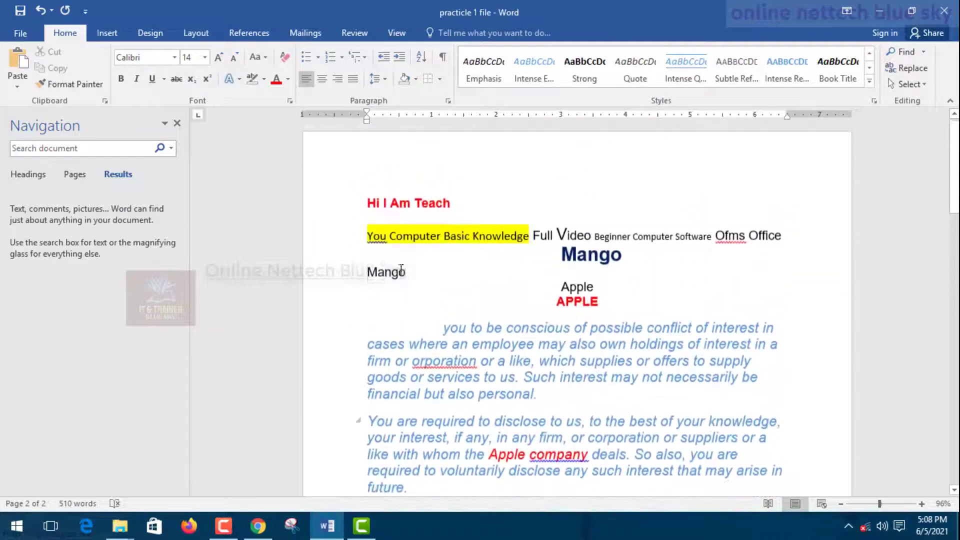
{"action": "left_click", "coordinate": [177, 125]}
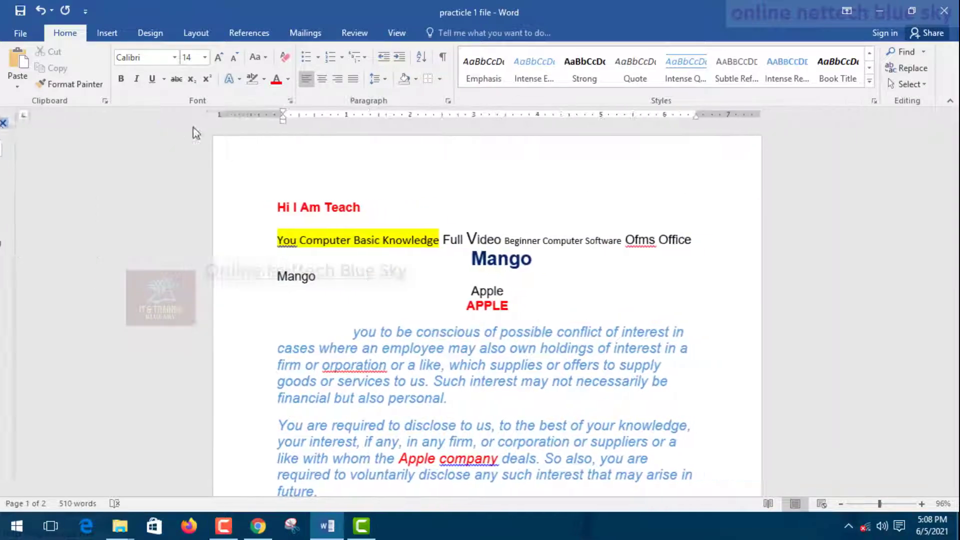
Step: Look through the text on both pages and bring up Go To again, closing it without jumping
{"action": "scroll", "coordinate": [301, 195], "scroll_direction": "down", "scroll_amount": 15}
{"action": "scroll", "coordinate": [339, 339], "scroll_direction": "down", "scroll_amount": 5}
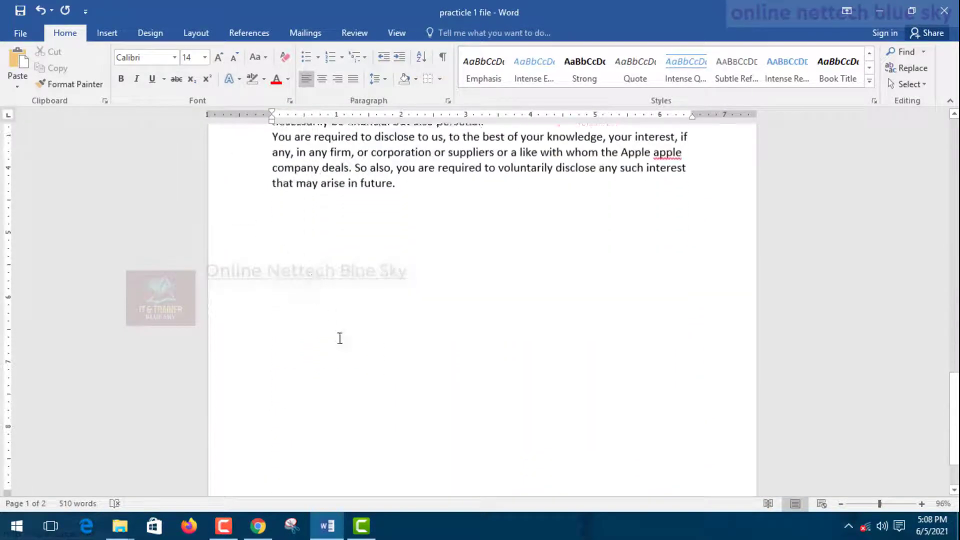
{"action": "scroll", "coordinate": [333, 336], "scroll_direction": "up", "scroll_amount": 9}
{"action": "scroll", "coordinate": [336, 333], "scroll_direction": "down", "scroll_amount": 2}
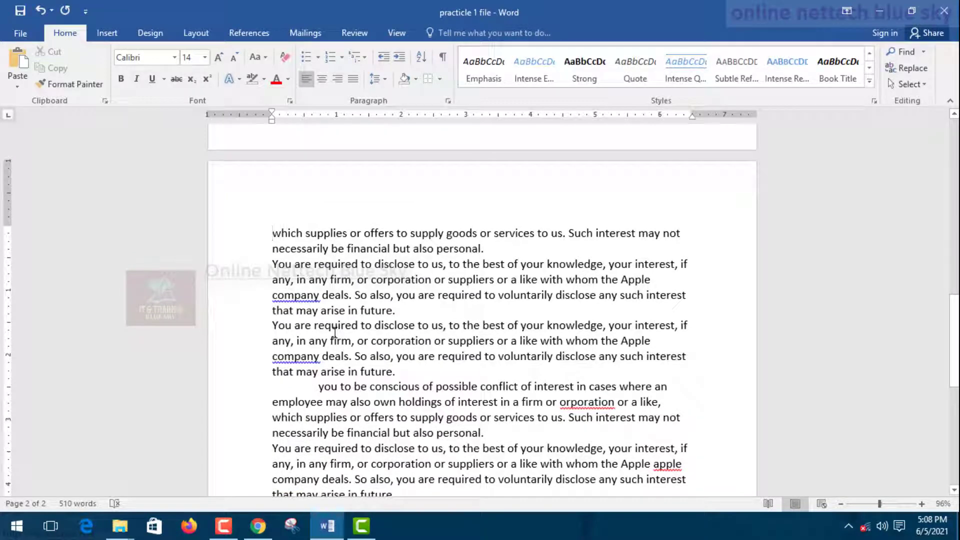
{"action": "key", "text": "ctrl+g"}
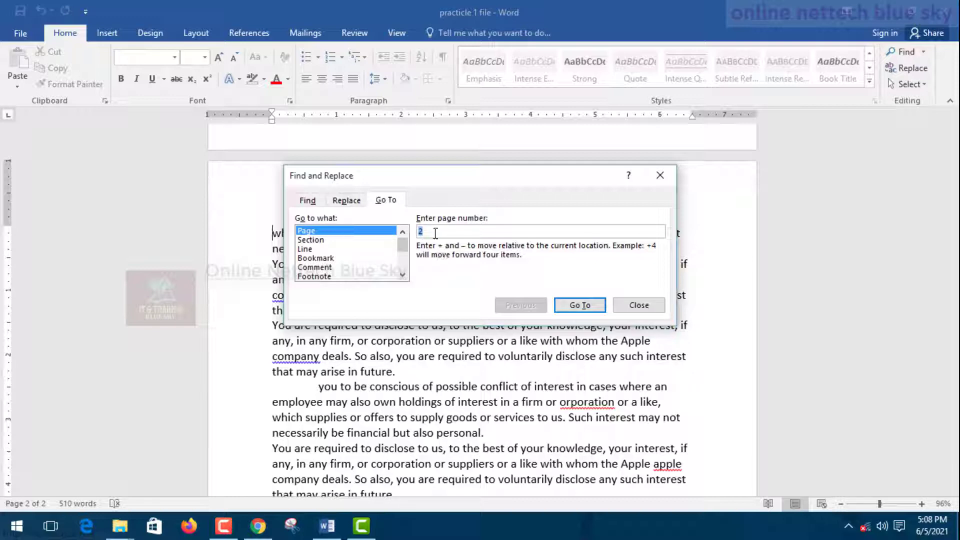
{"action": "left_click", "coordinate": [635, 305]}
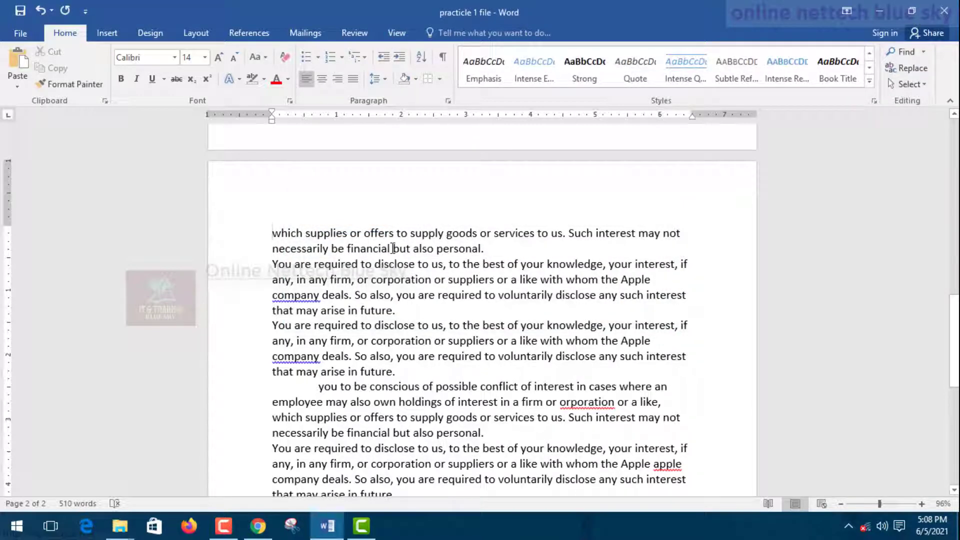
{"action": "scroll", "coordinate": [389, 235], "scroll_direction": "down", "scroll_amount": 3}
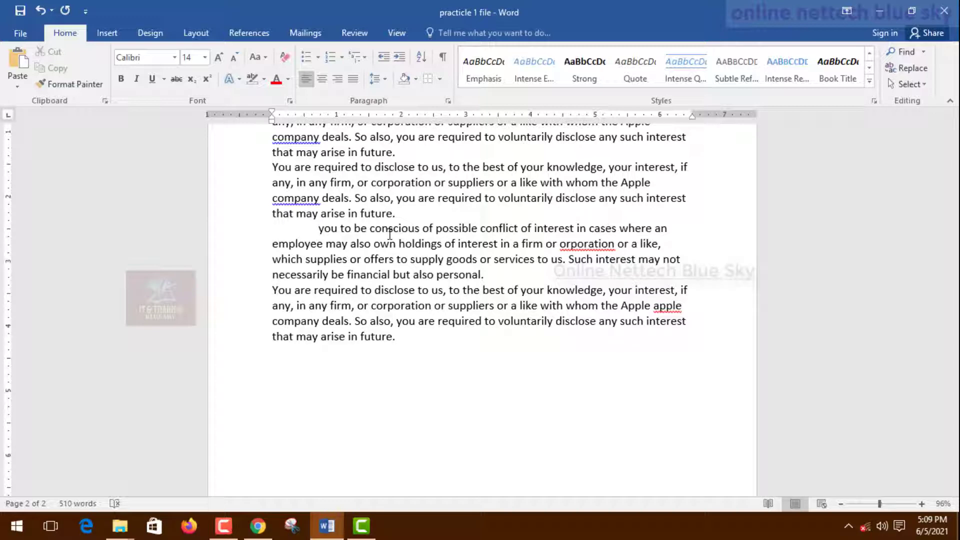
{"action": "key", "text": "super"}
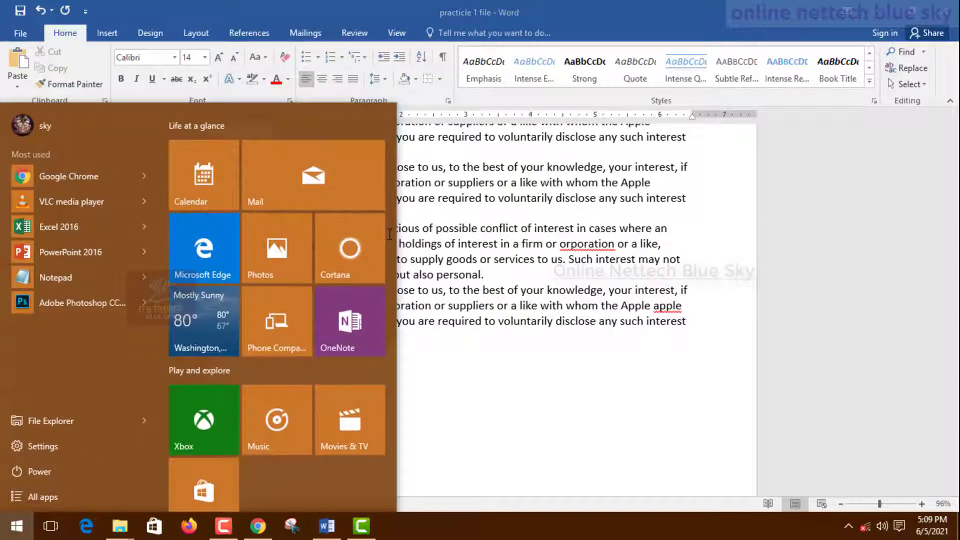
{"action": "key", "text": "super"}
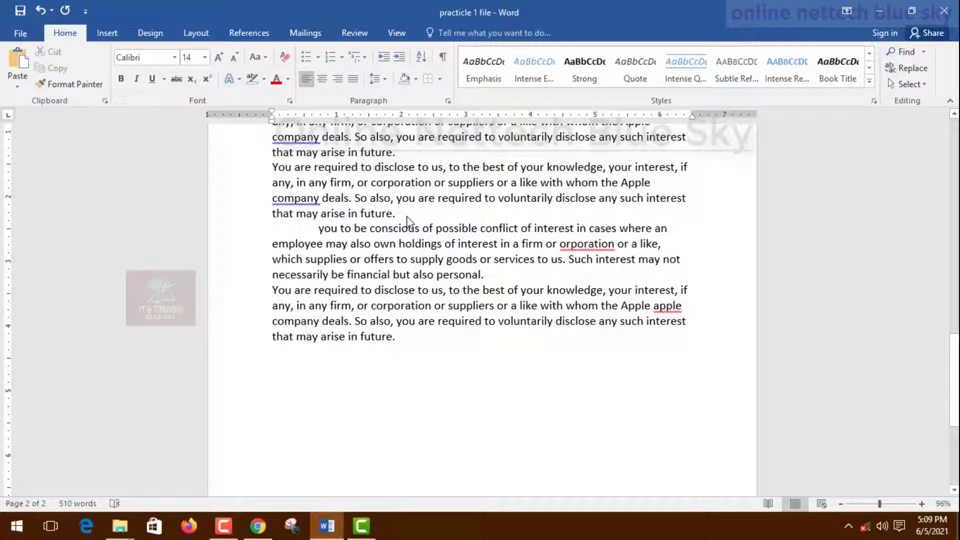
Step: Go to page 2 with Go To, and bring up the Replace dialog without replacing anything
{"action": "key", "text": "ctrl+g"}
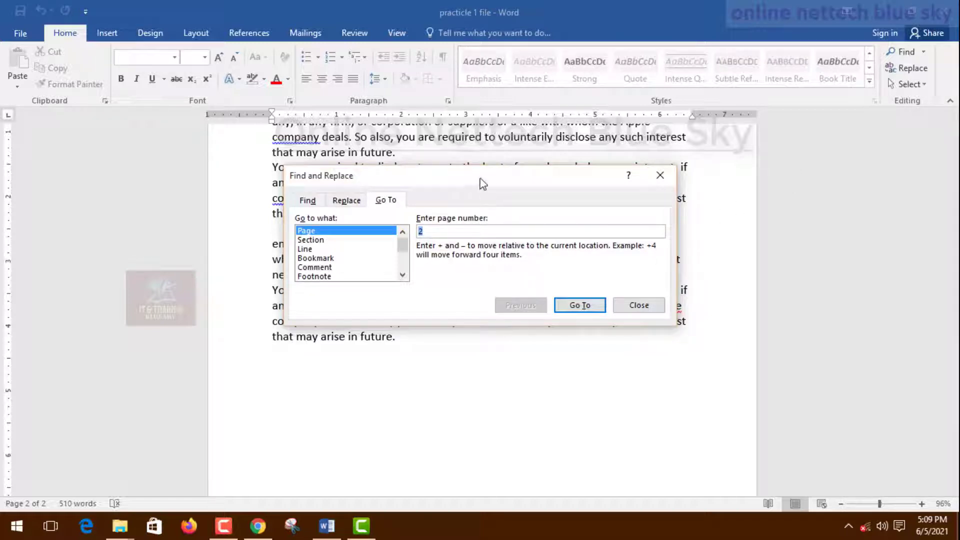
{"action": "left_click_drag", "start_coordinate": [479, 176], "coordinate": [575, 126]}
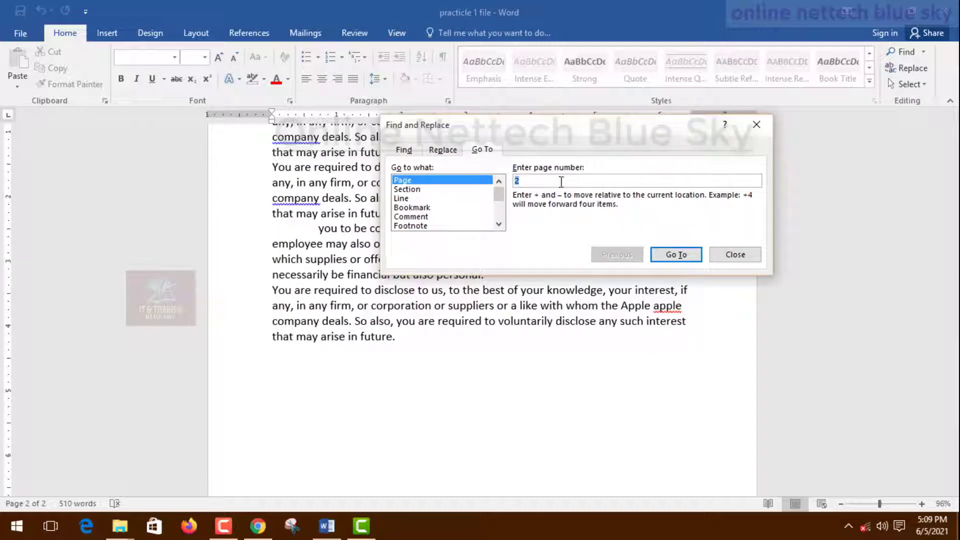
{"action": "left_click", "coordinate": [670, 255]}
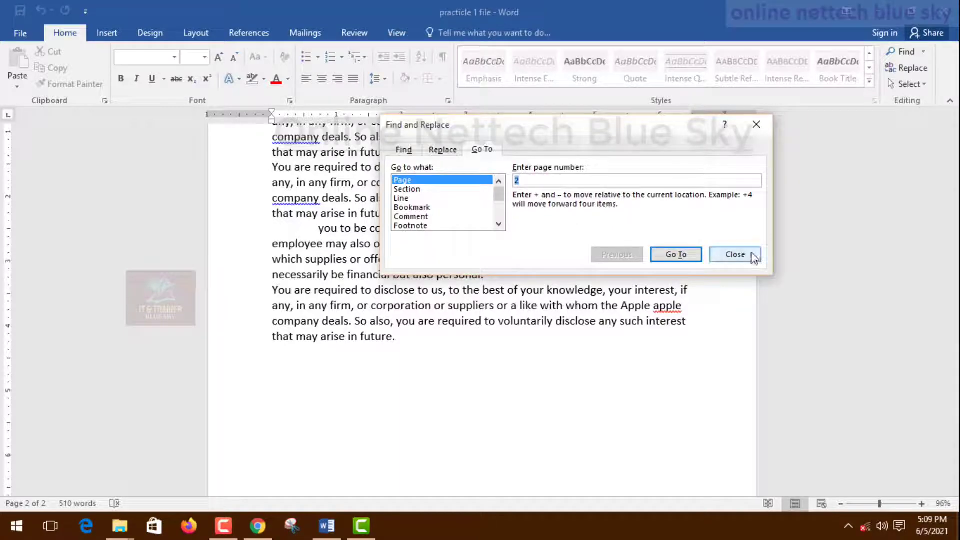
{"action": "left_click", "coordinate": [735, 255]}
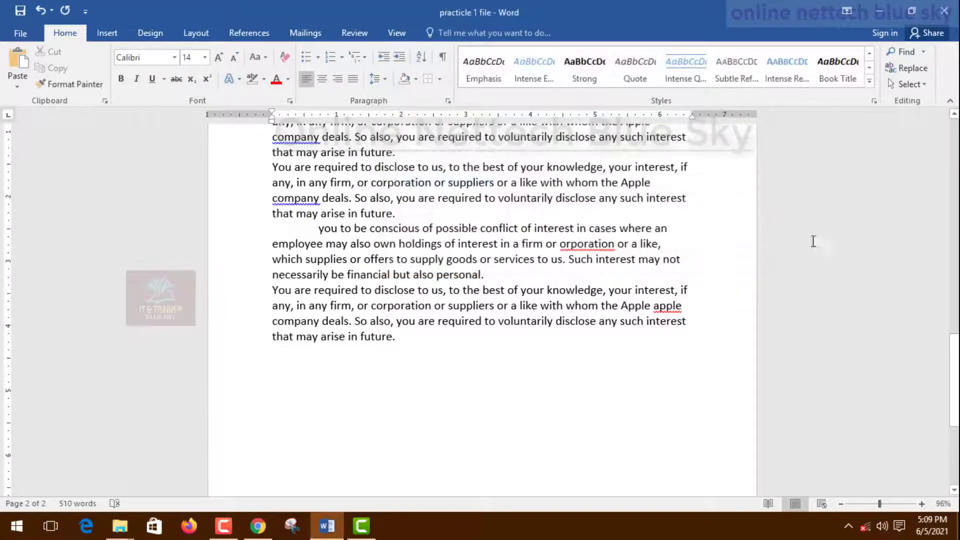
{"action": "left_click", "coordinate": [907, 73]}
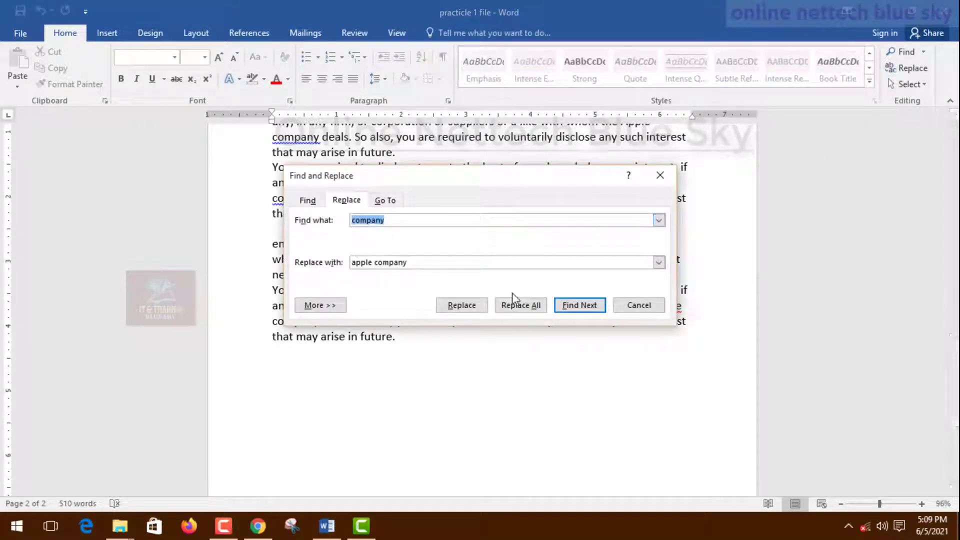
{"action": "left_click", "coordinate": [620, 306]}
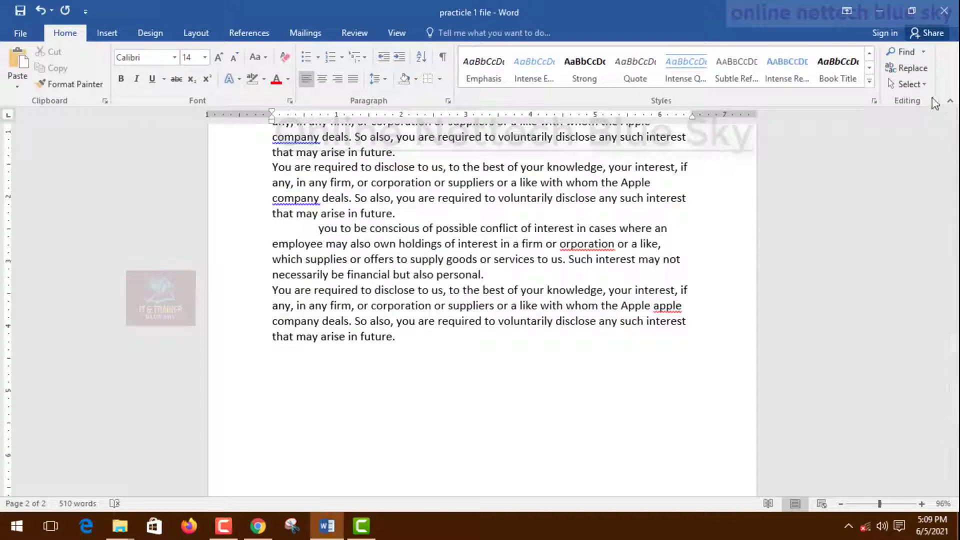
Step: Select the entire document and turn on the Select Objects mode
{"action": "left_click", "coordinate": [908, 84]}
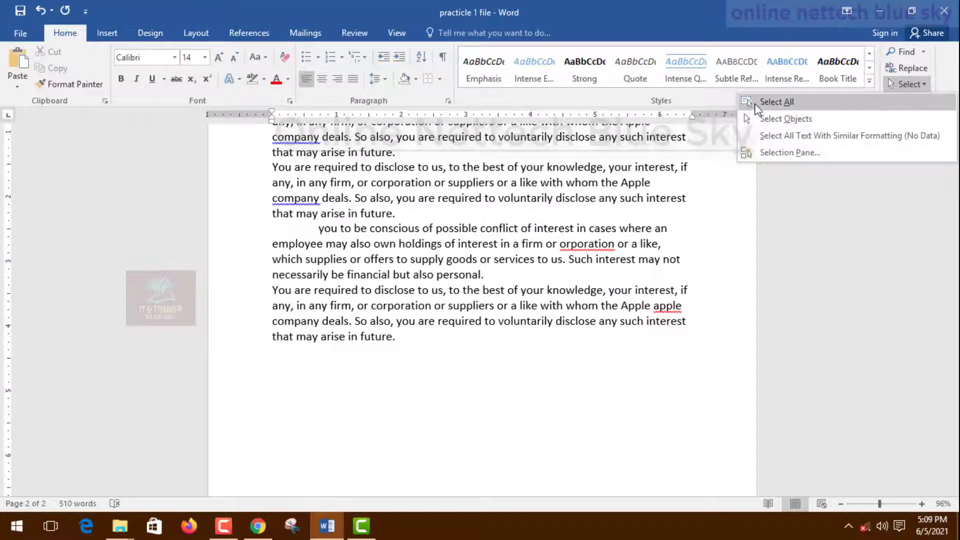
{"action": "left_click", "coordinate": [776, 102]}
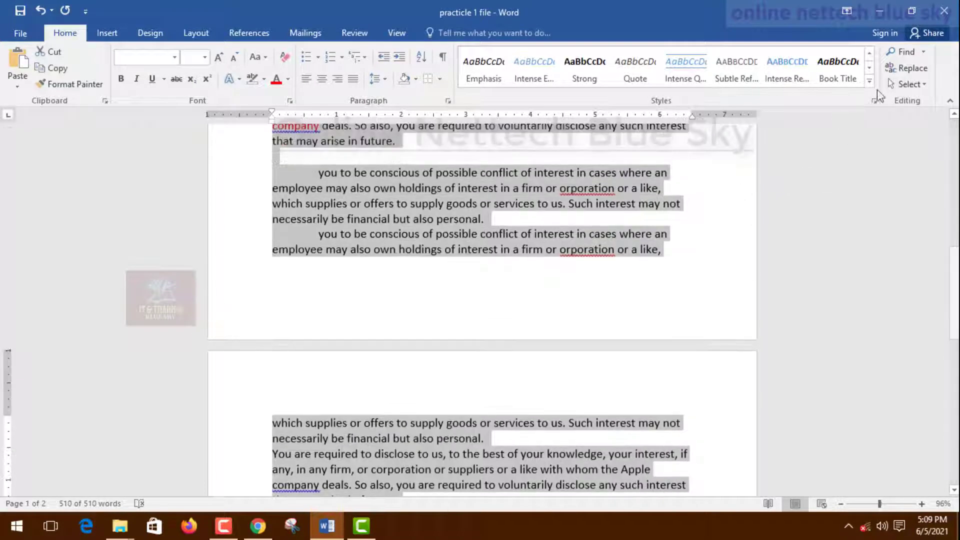
{"action": "left_click", "coordinate": [906, 84]}
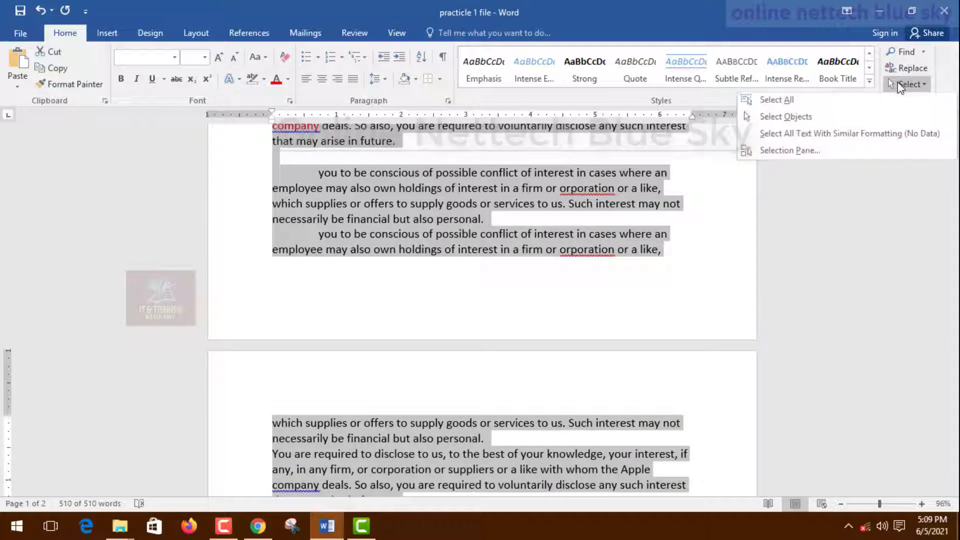
{"action": "left_click", "coordinate": [849, 125]}
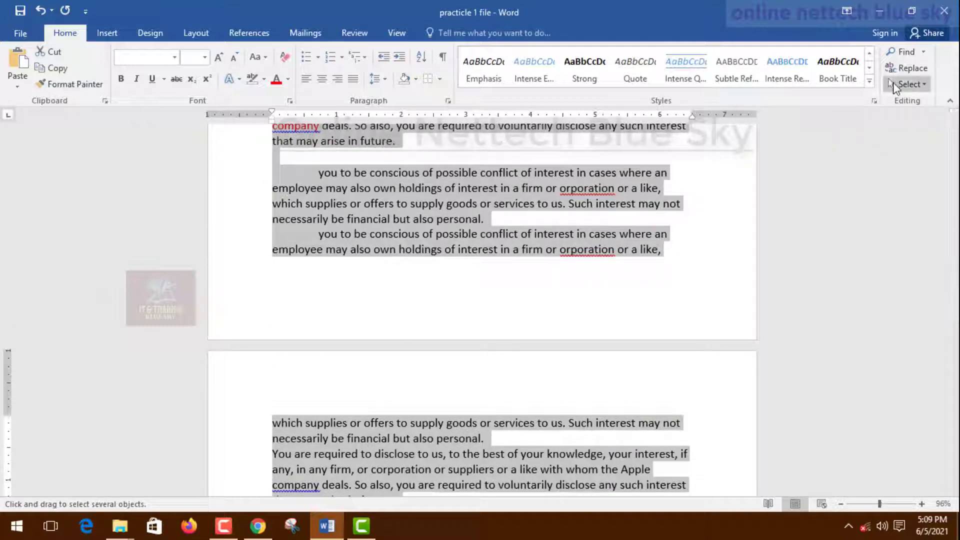
Step: Select the text whose formatting is similar to the first line, "Hi I Am Teach"
{"action": "left_click", "coordinate": [896, 85]}
{"action": "left_click", "coordinate": [850, 135]}
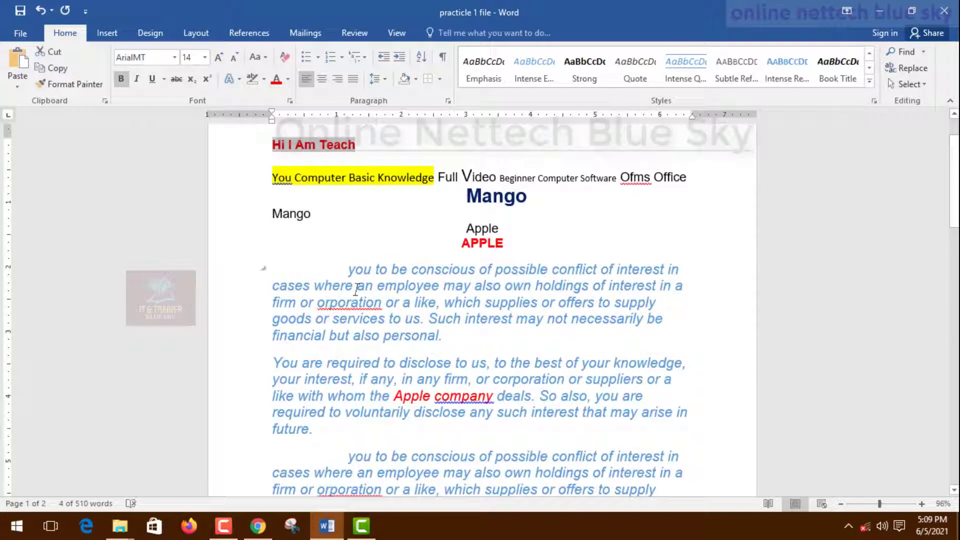
{"action": "left_click", "coordinate": [895, 85]}
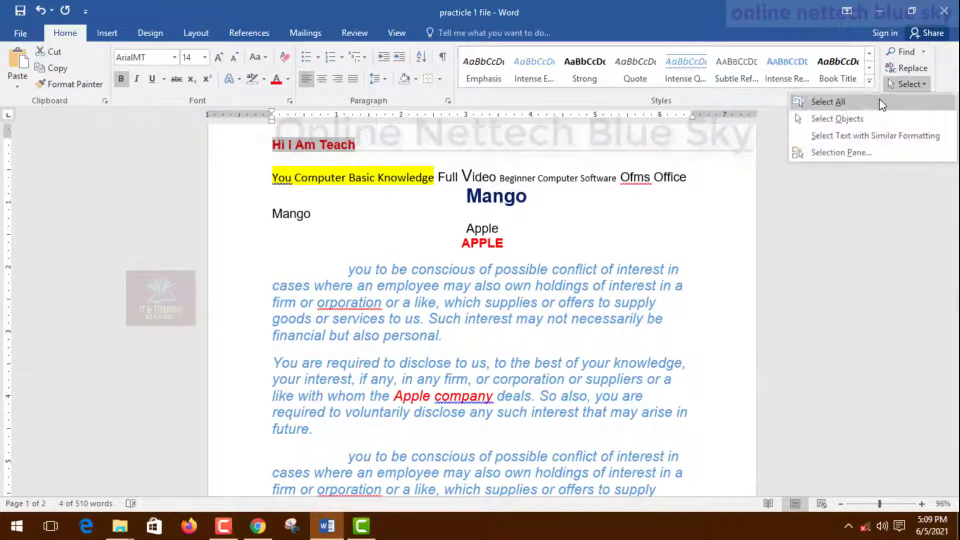
{"action": "left_click", "coordinate": [881, 142]}
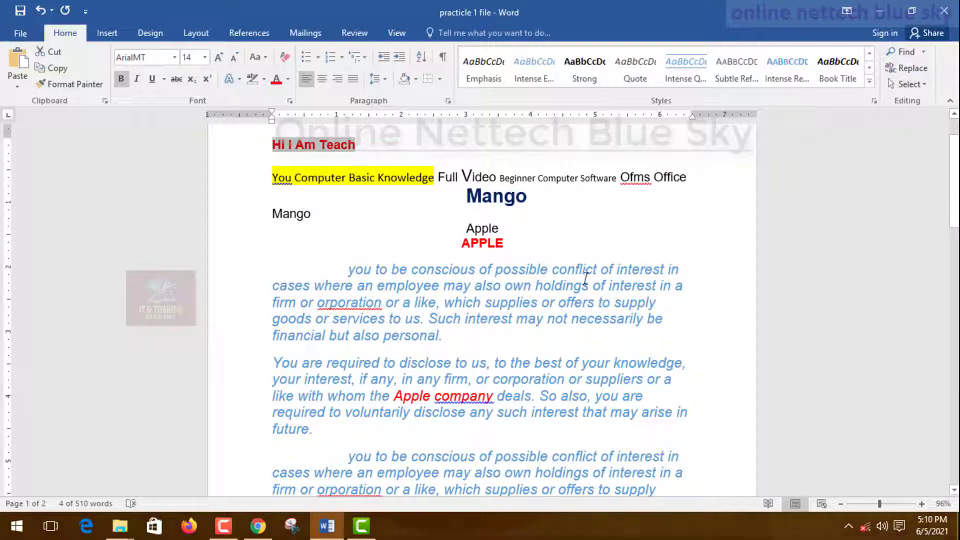
Step: Select the second line of the first blue italic paragraph, and extend a new selection from "employee" to that paragraph's end
{"action": "left_click", "coordinate": [245, 286]}
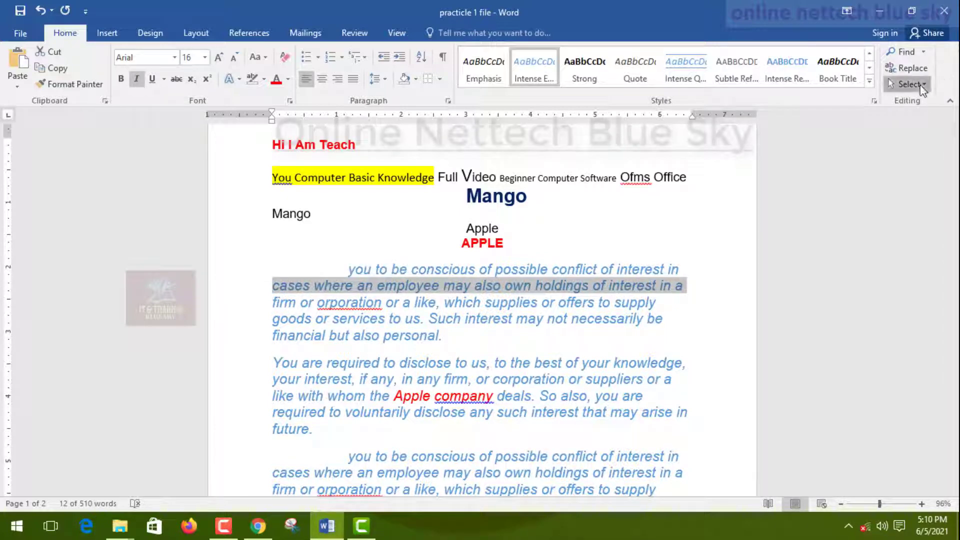
{"action": "left_click", "coordinate": [908, 84]}
{"action": "left_click", "coordinate": [442, 269]}
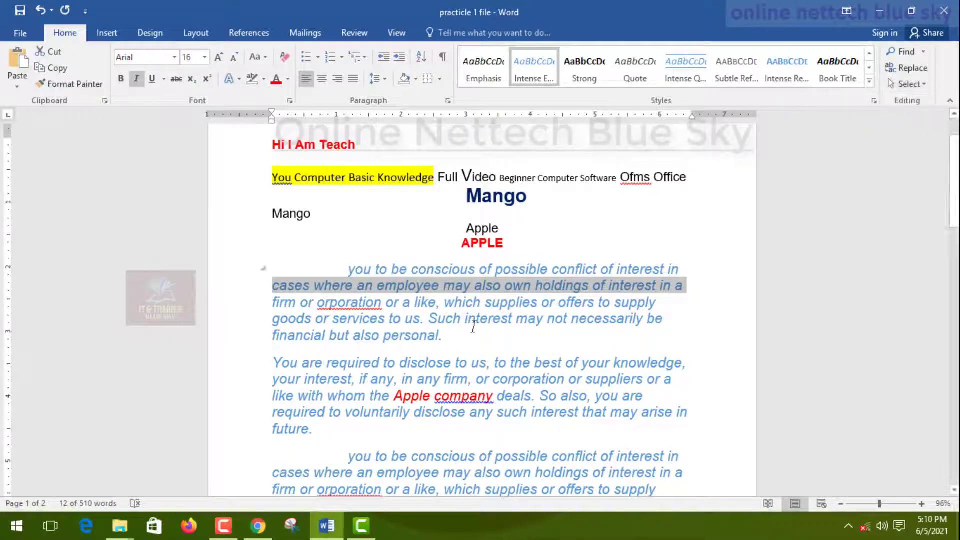
{"action": "left_click_drag", "start_coordinate": [547, 338], "coordinate": [420, 289]}
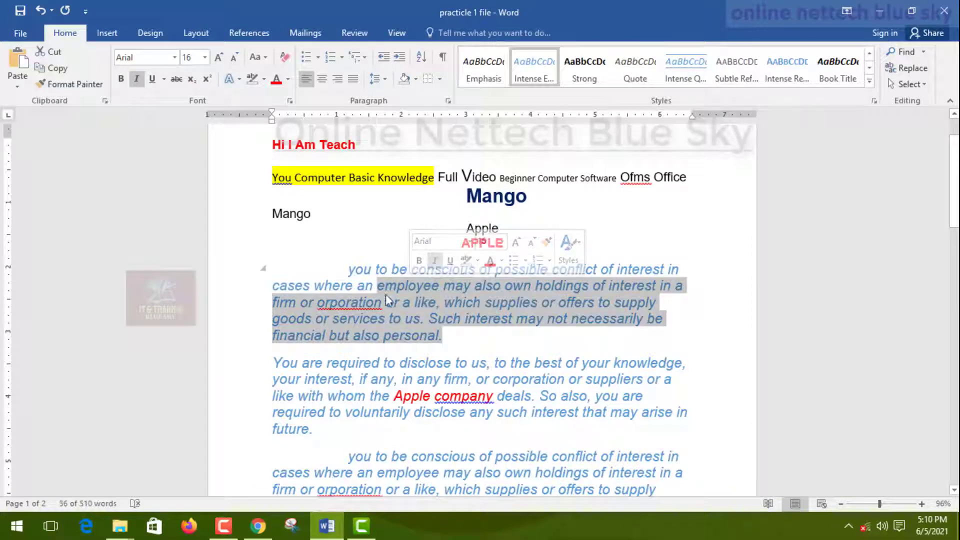
Step: Select the whole document starting from the first line, and check the selection across both pages
{"action": "left_click", "coordinate": [274, 149]}
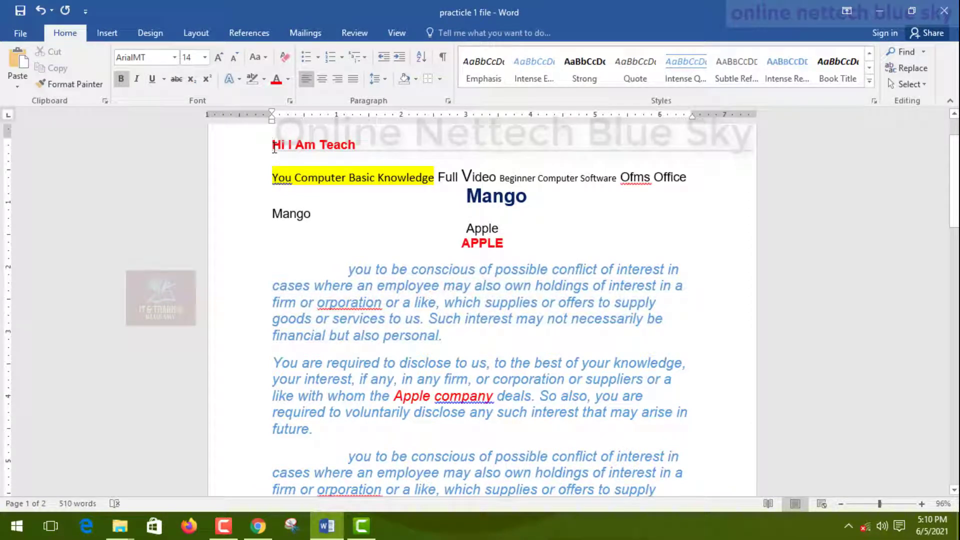
{"action": "key", "text": "ctrl+a"}
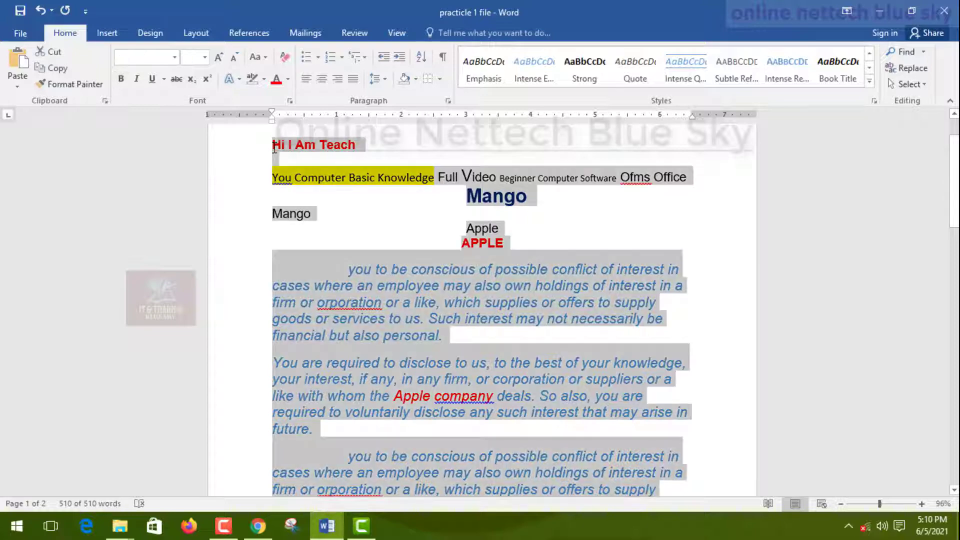
{"action": "scroll", "coordinate": [536, 292], "scroll_direction": "down", "scroll_amount": 12}
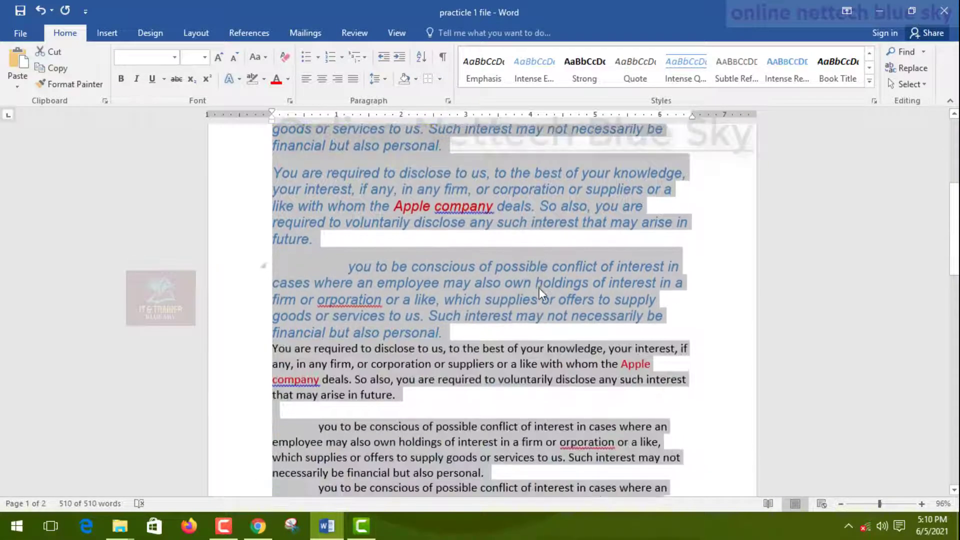
{"action": "scroll", "coordinate": [539, 278], "scroll_direction": "down", "scroll_amount": 8}
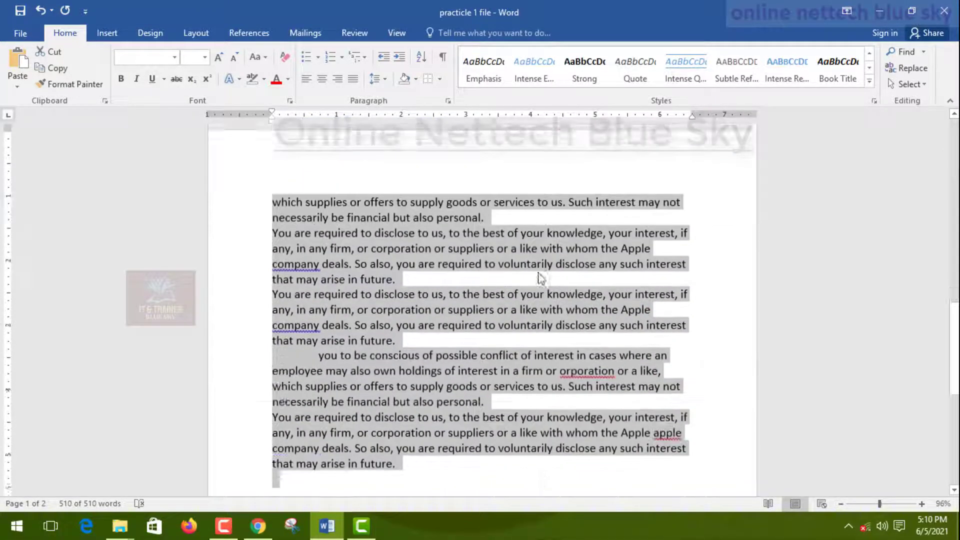
{"action": "scroll", "coordinate": [536, 274], "scroll_direction": "up", "scroll_amount": 3}
{"action": "scroll", "coordinate": [535, 270], "scroll_direction": "up", "scroll_amount": 8}
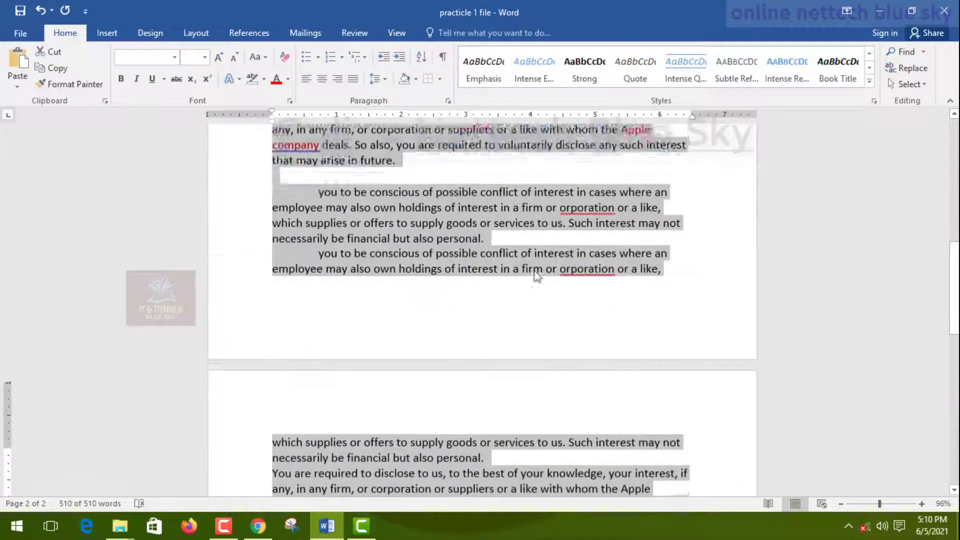
{"action": "scroll", "coordinate": [534, 266], "scroll_direction": "down", "scroll_amount": 3}
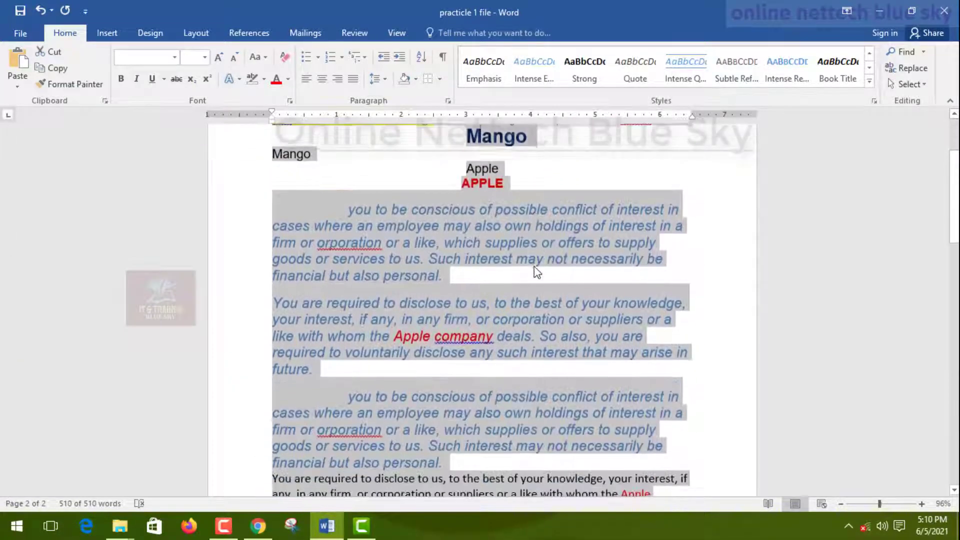
{"action": "scroll", "coordinate": [535, 272], "scroll_direction": "up", "scroll_amount": 15}
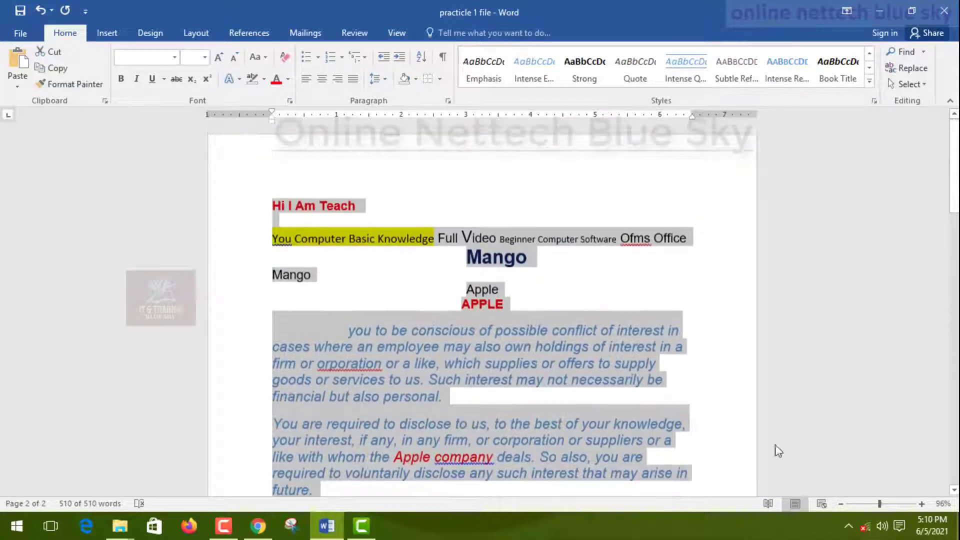
Step: Make all the selected text in the document bold
{"action": "left_click", "coordinate": [122, 79]}
{"action": "left_click", "coordinate": [128, 81]}
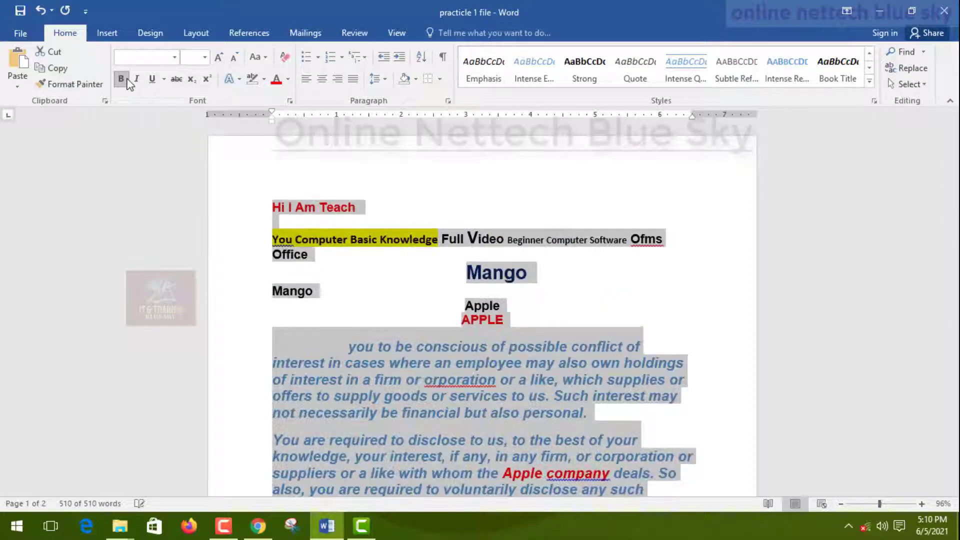
{"action": "left_click", "coordinate": [128, 81]}
{"action": "left_click", "coordinate": [129, 83]}
Step: Colour the whole document's text red, and change its font colour to black
{"action": "left_click", "coordinate": [277, 80]}
{"action": "scroll", "coordinate": [350, 210], "scroll_direction": "down", "scroll_amount": 10}
{"action": "scroll", "coordinate": [363, 253], "scroll_direction": "up", "scroll_amount": 15}
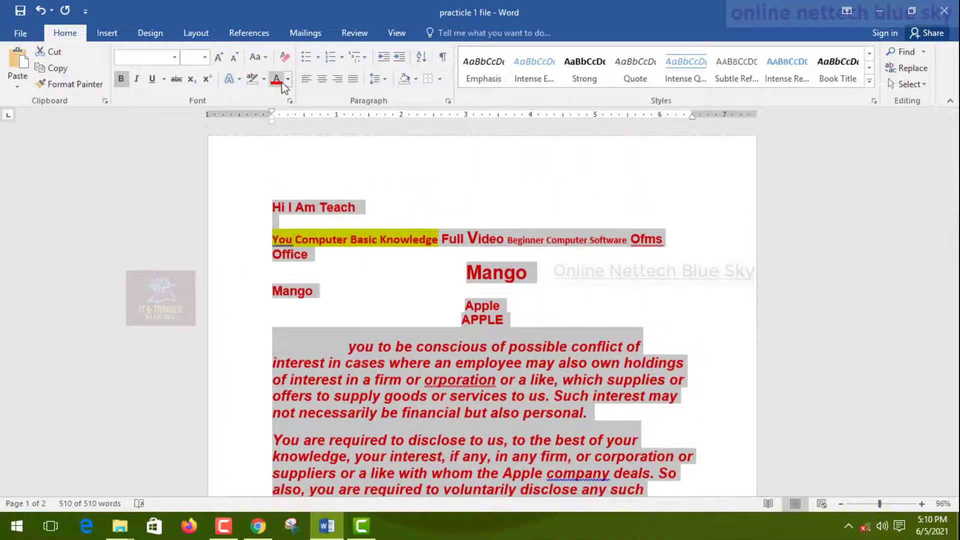
{"action": "left_click", "coordinate": [289, 80]}
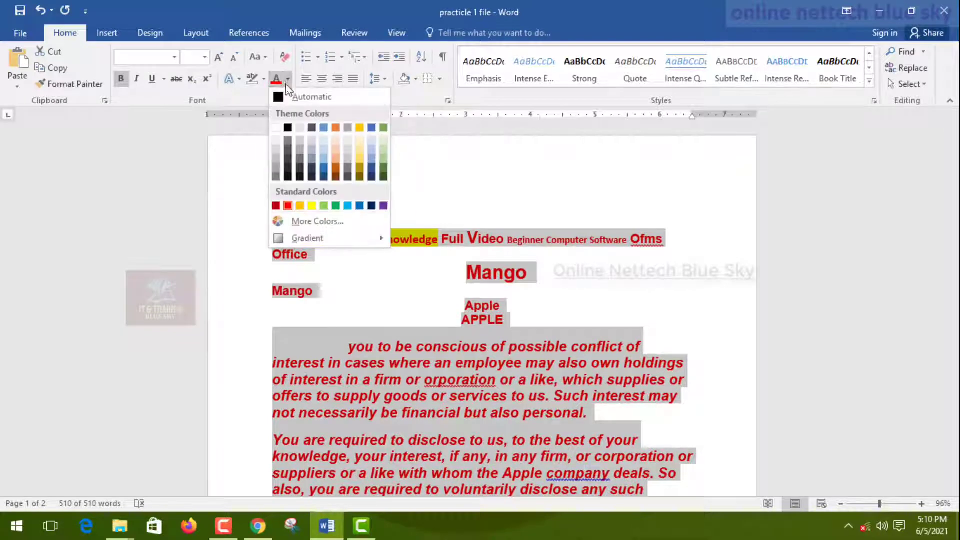
{"action": "left_click", "coordinate": [289, 129]}
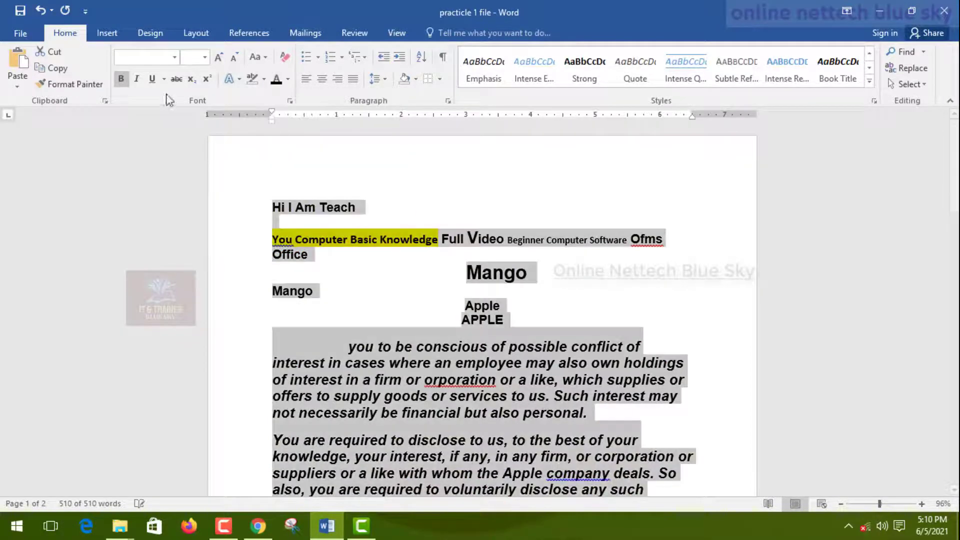
Step: Remove the bold formatting from the whole document and check the text
{"action": "left_click", "coordinate": [125, 85]}
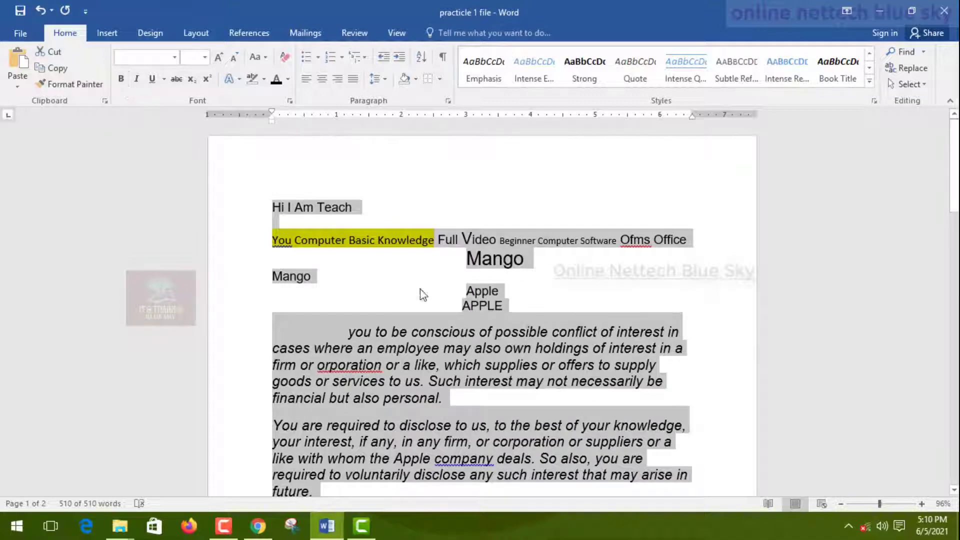
{"action": "scroll", "coordinate": [432, 350], "scroll_direction": "down", "scroll_amount": 5}
{"action": "scroll", "coordinate": [432, 351], "scroll_direction": "down", "scroll_amount": 4}
{"action": "scroll", "coordinate": [433, 343], "scroll_direction": "up", "scroll_amount": 9}
Step: Clear the selection and reselect all the text from "Hi I Am Teach" to the end of page 2
{"action": "left_click", "coordinate": [270, 170]}
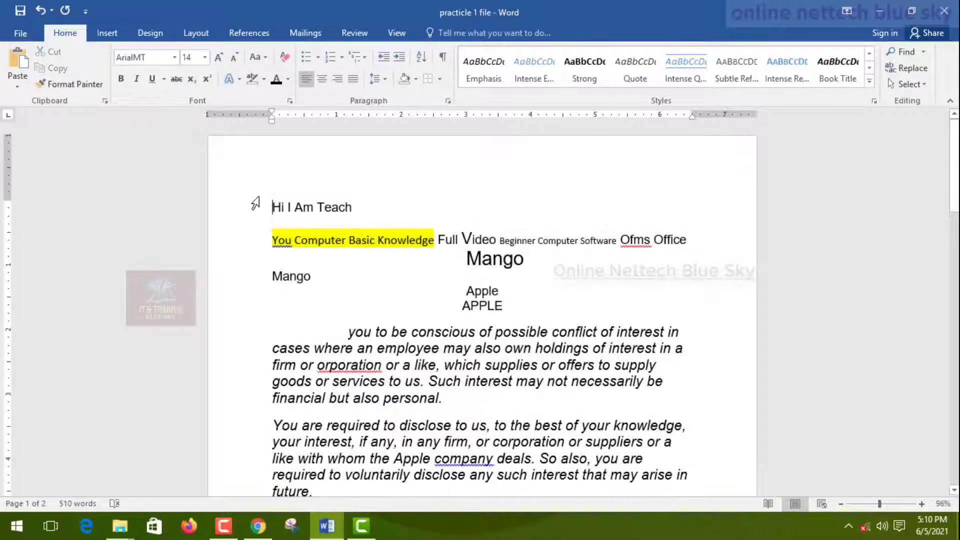
{"action": "left_click_drag", "start_coordinate": [276, 207], "coordinate": [313, 413]}
{"action": "scroll", "coordinate": [220, 275], "scroll_direction": "up", "scroll_amount": 15}
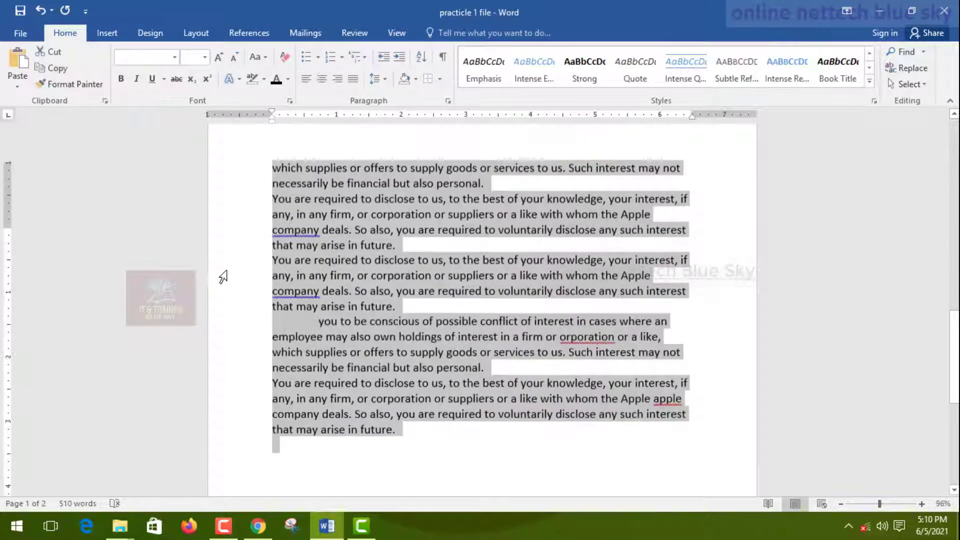
{"action": "scroll", "coordinate": [209, 228], "scroll_direction": "up", "scroll_amount": 2}
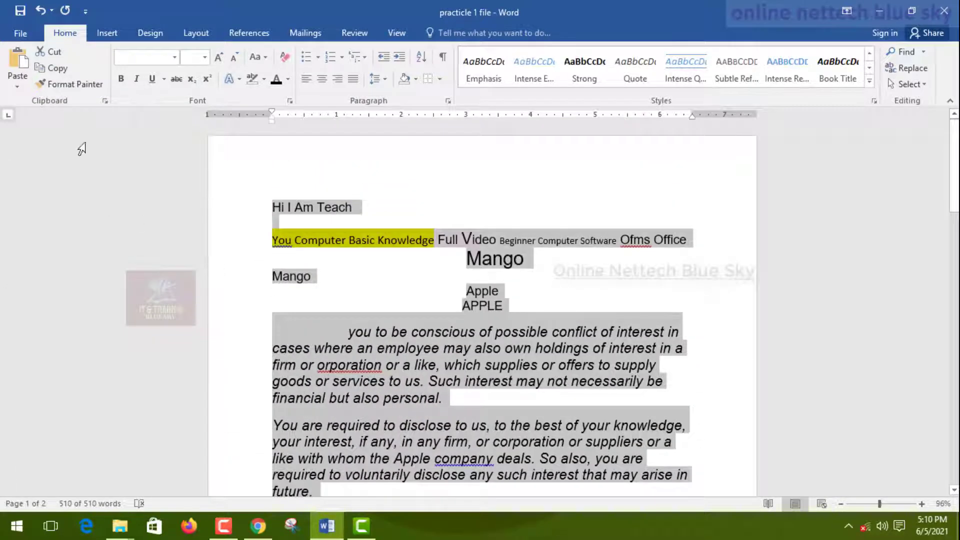
Step: Undo the last three formatting changes to the document, and redo the bold and the black font colour
{"action": "left_click", "coordinate": [40, 11]}
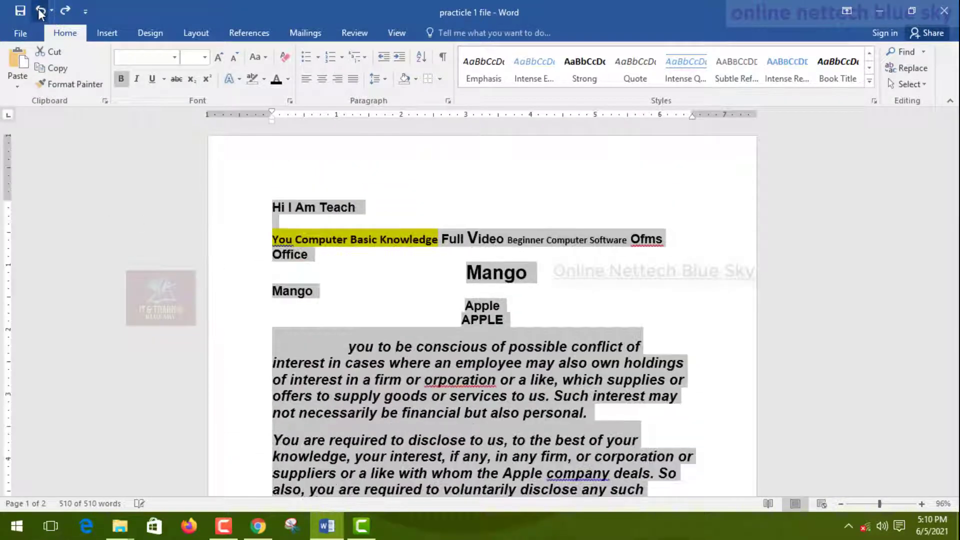
{"action": "left_click", "coordinate": [40, 11]}
{"action": "left_click", "coordinate": [40, 11]}
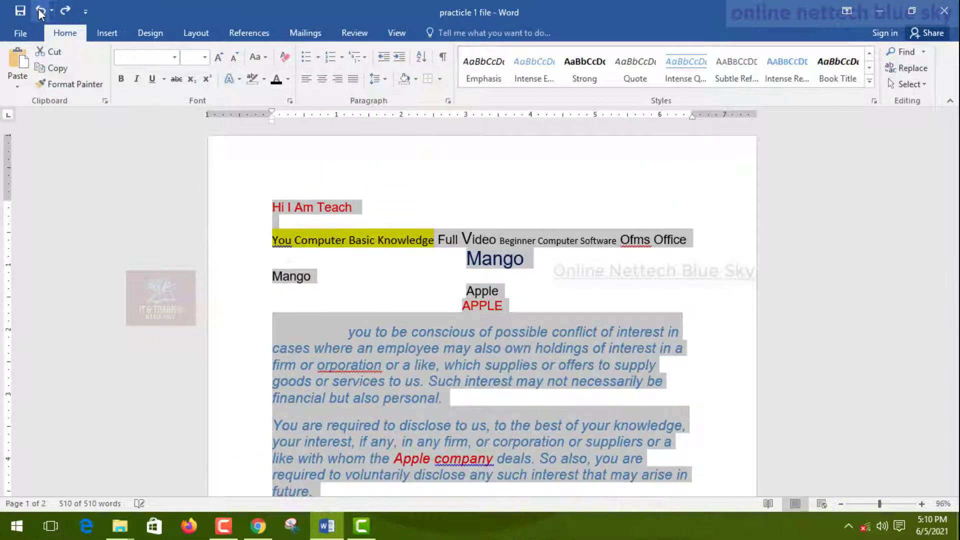
{"action": "left_click", "coordinate": [64, 11]}
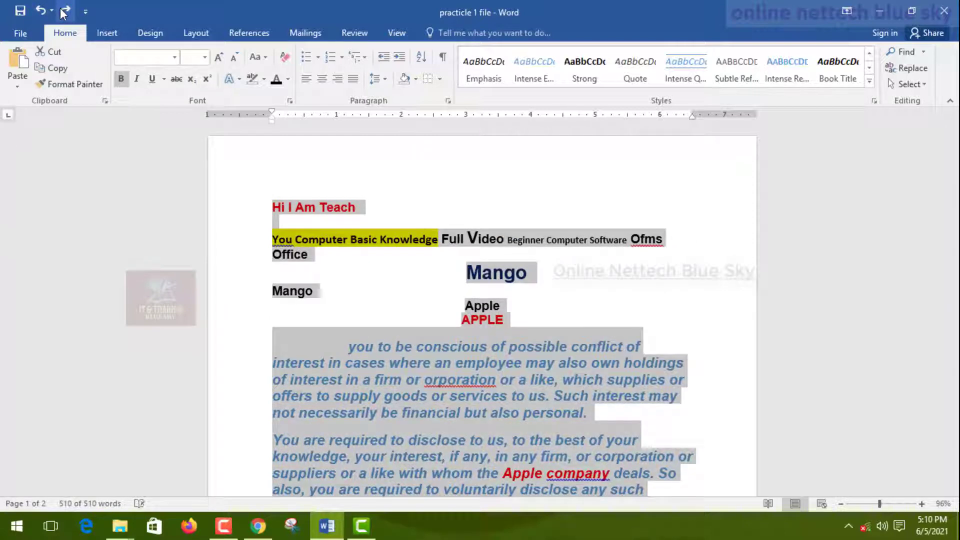
{"action": "left_click", "coordinate": [63, 12]}
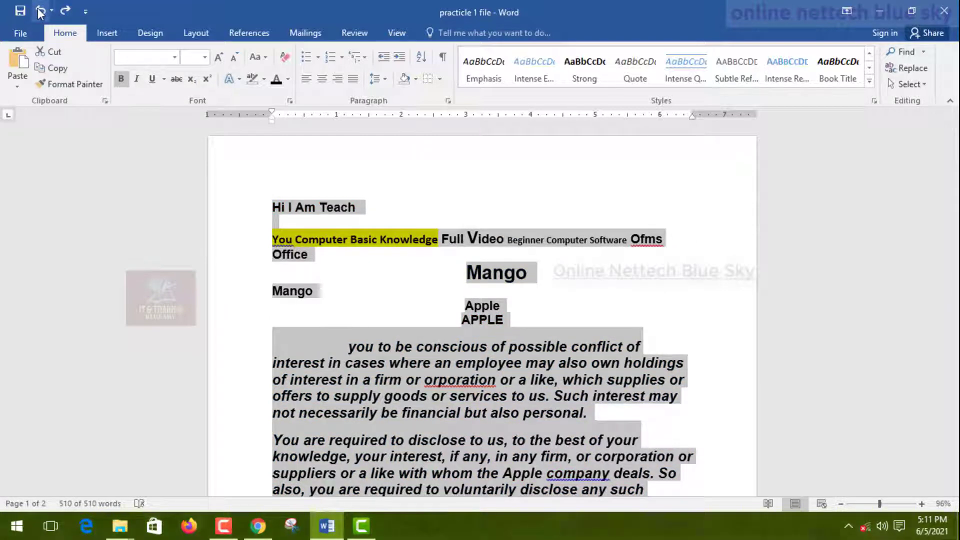
Step: Undo the black font colour on the whole document, check the text's colours, and save the file
{"action": "left_click", "coordinate": [41, 13]}
{"action": "scroll", "coordinate": [386, 320], "scroll_direction": "down", "scroll_amount": 3}
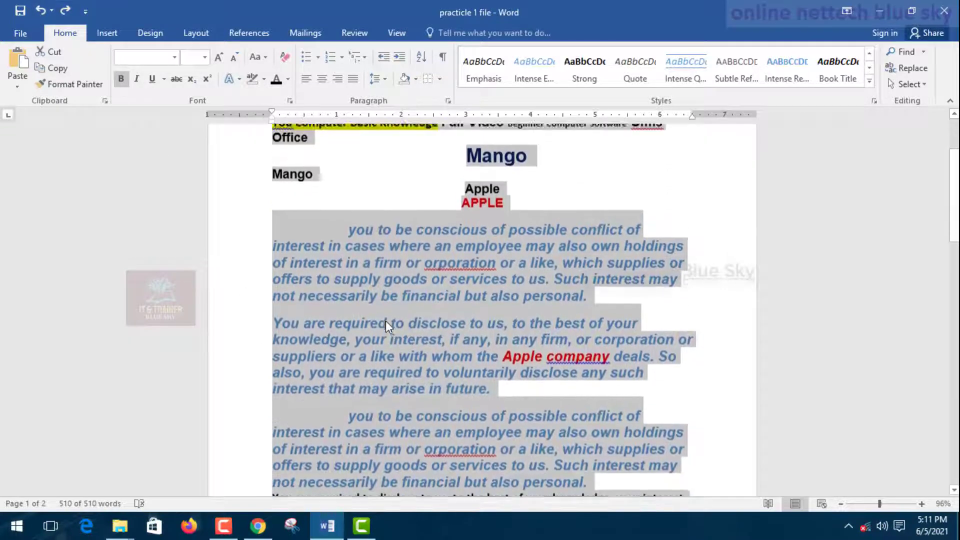
{"action": "left_click", "coordinate": [379, 334]}
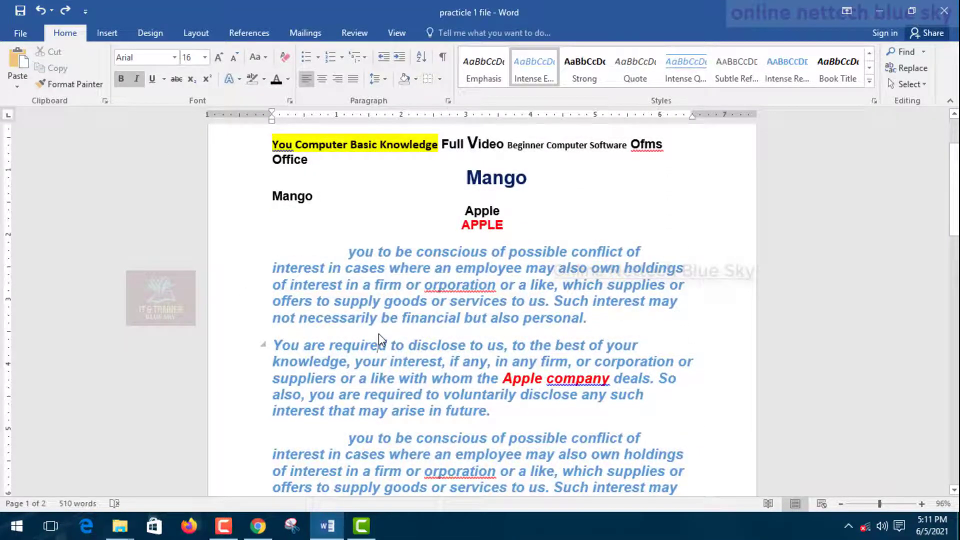
{"action": "scroll", "coordinate": [379, 334], "scroll_direction": "down", "scroll_amount": 5}
{"action": "scroll", "coordinate": [376, 331], "scroll_direction": "up", "scroll_amount": 3}
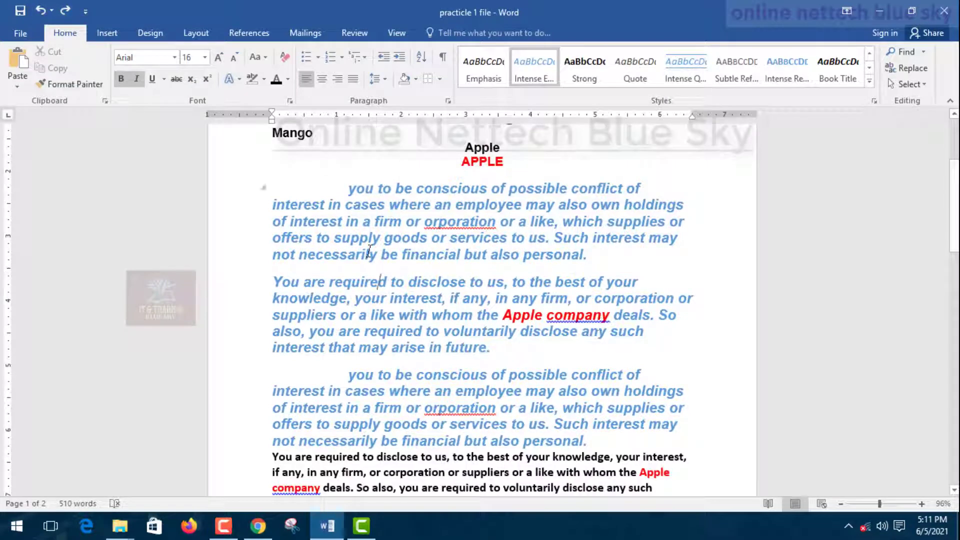
{"action": "scroll", "coordinate": [380, 280], "scroll_direction": "down", "scroll_amount": 7}
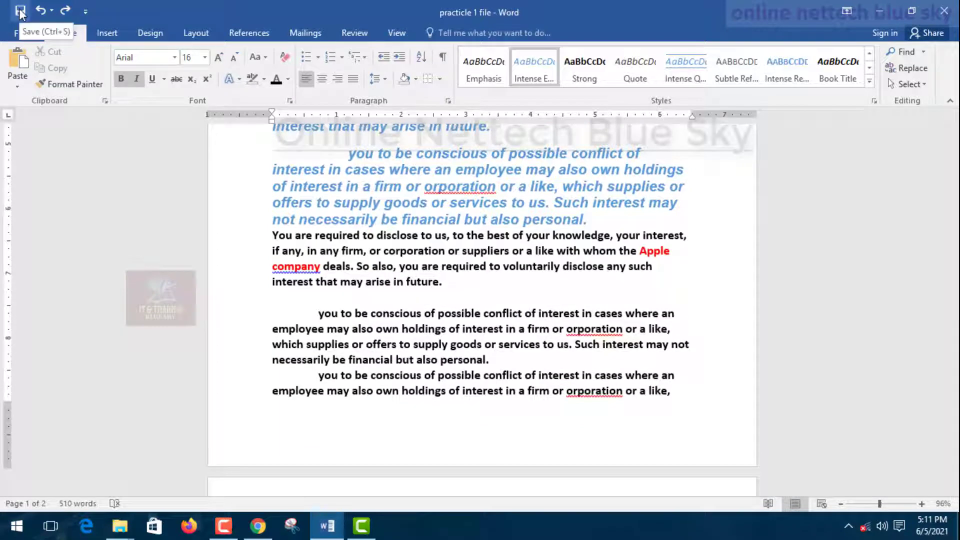
{"action": "left_click", "coordinate": [21, 11]}
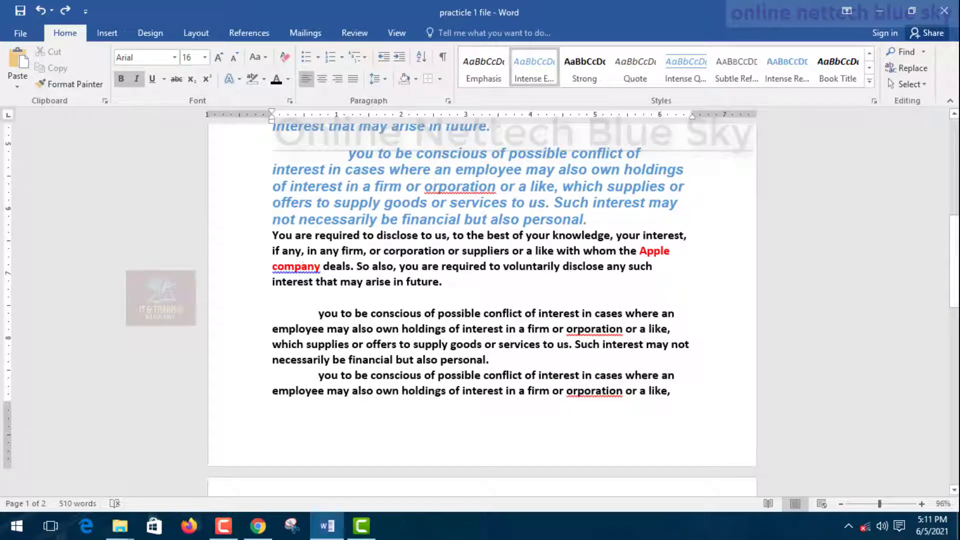
Step: Copy the first black "You are required to disclose to us" paragraph and paste it on the blank line directly below
{"action": "left_click", "coordinate": [17, 86]}
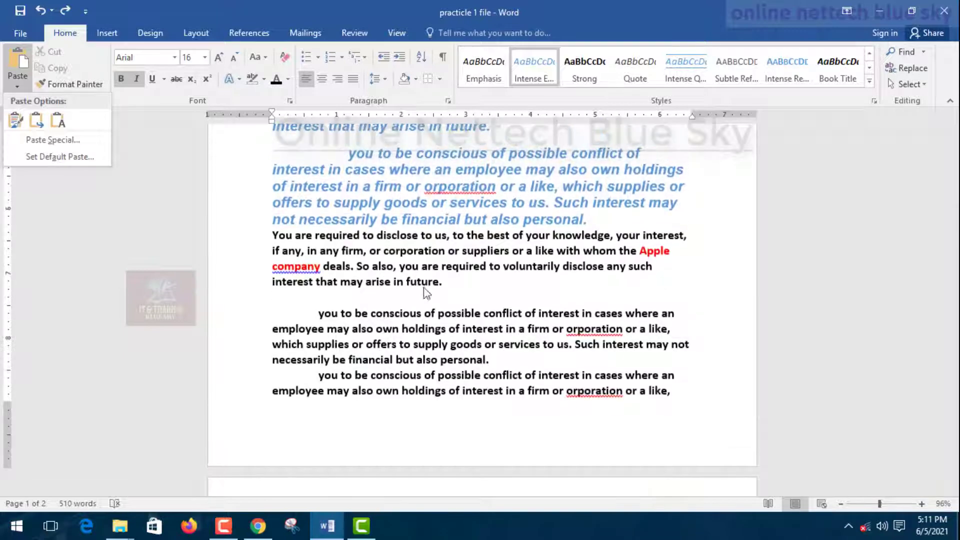
{"action": "left_click", "coordinate": [442, 283]}
{"action": "left_click_drag", "start_coordinate": [442, 283], "coordinate": [270, 234]}
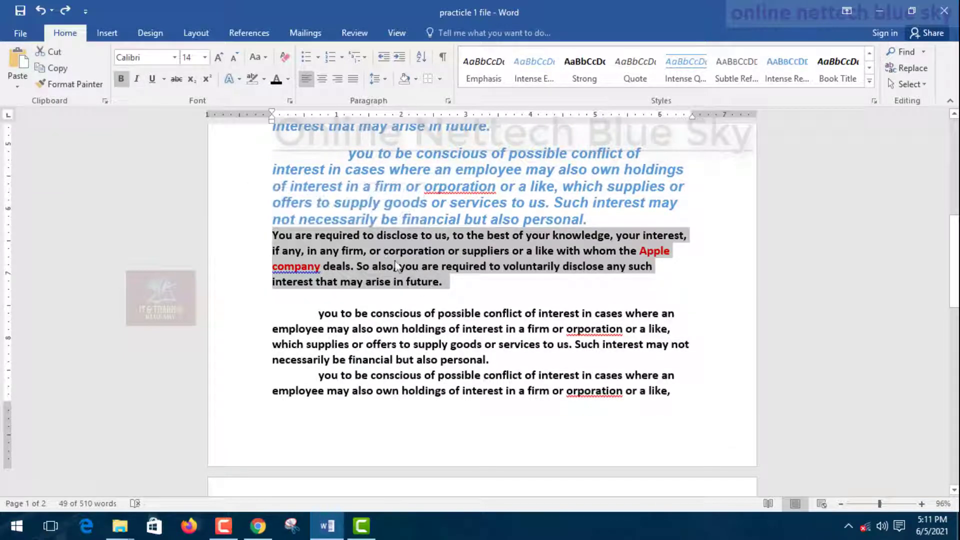
{"action": "right_click", "coordinate": [380, 245]}
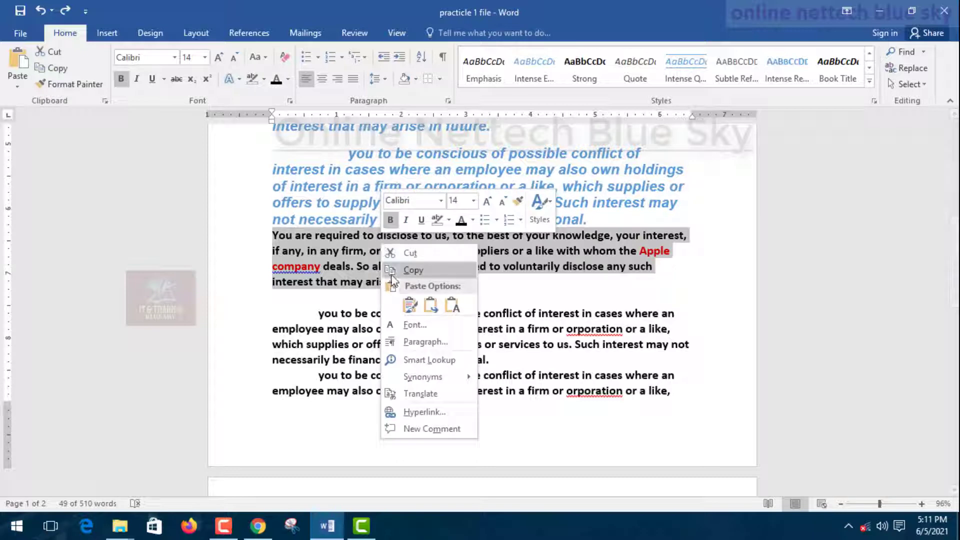
{"action": "left_click", "coordinate": [410, 270]}
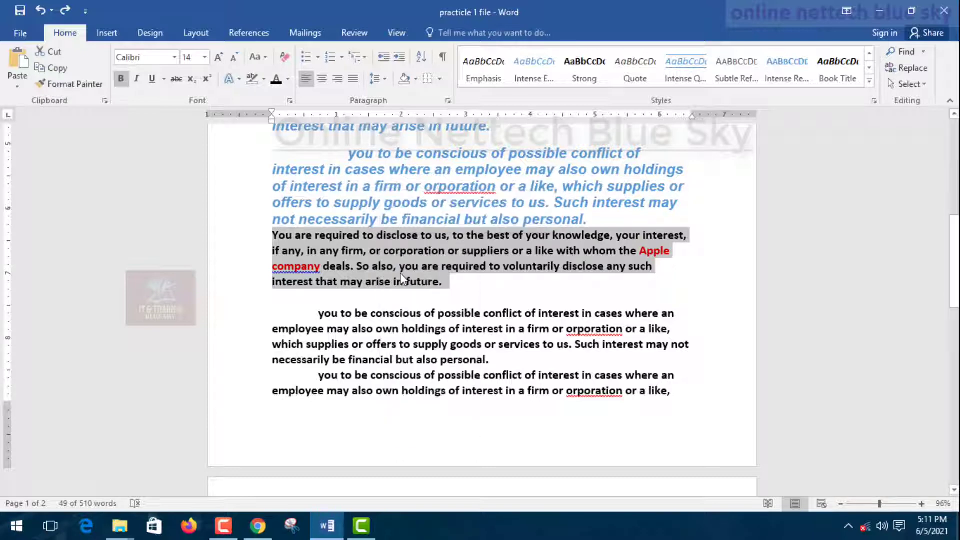
{"action": "left_click", "coordinate": [444, 297]}
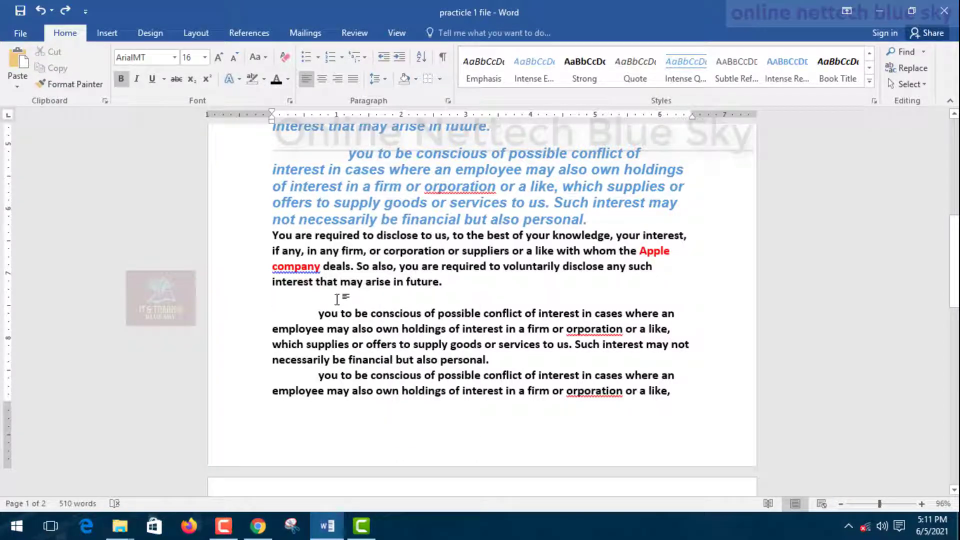
{"action": "left_click", "coordinate": [14, 62]}
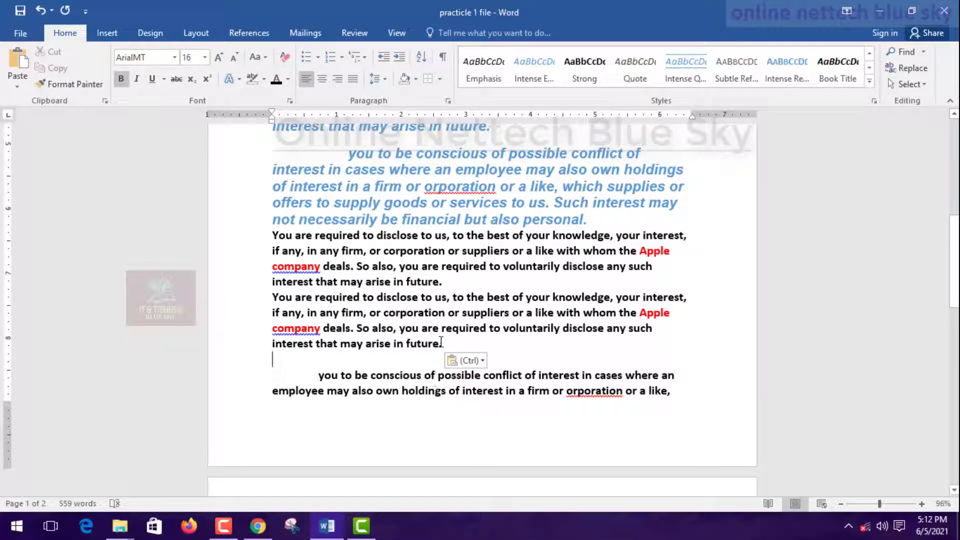
Step: Copy the duplicated "You are required to disclose to us" paragraph and paste it on a new line beneath itself
{"action": "left_click_drag", "start_coordinate": [442, 342], "coordinate": [273, 298]}
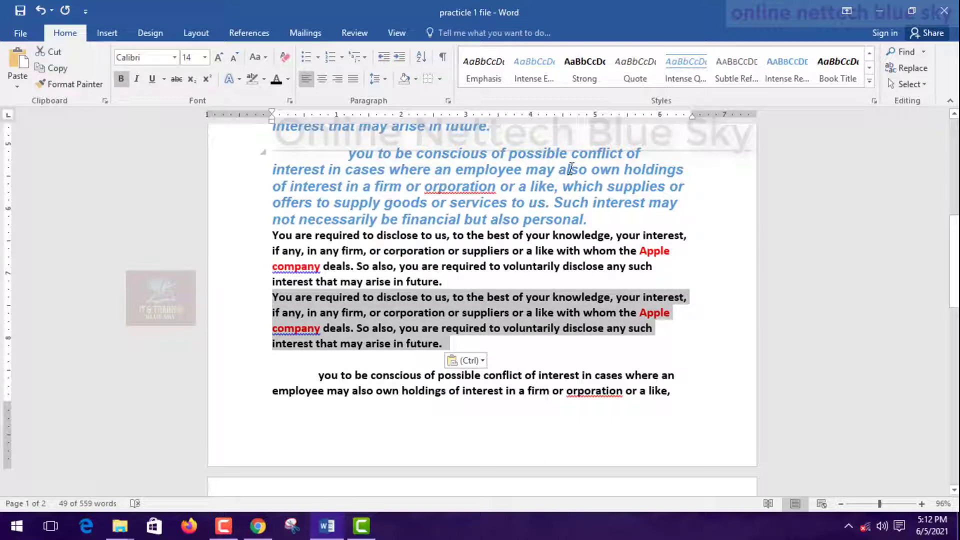
{"action": "key", "text": "ctrl+c"}
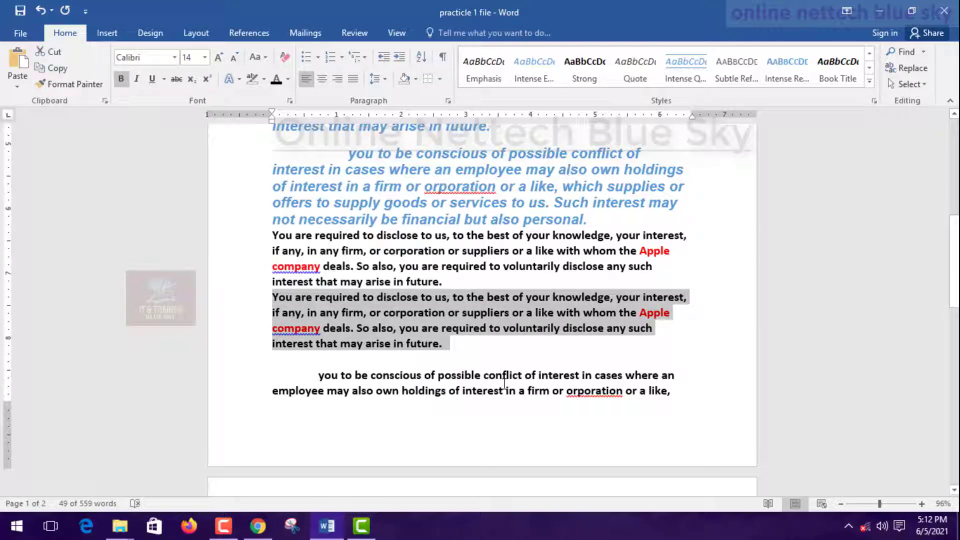
{"action": "left_click", "coordinate": [464, 348]}
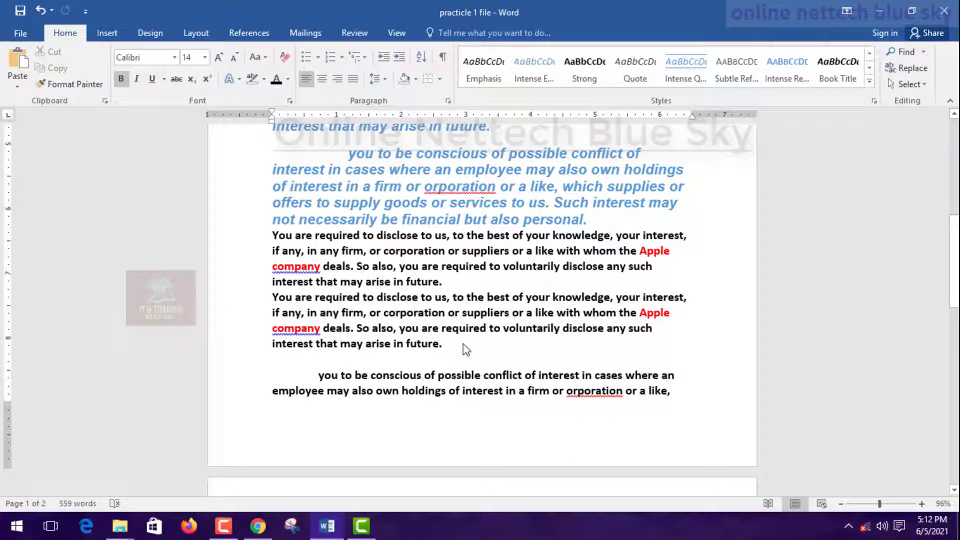
{"action": "key", "text": "ctrl+z"}
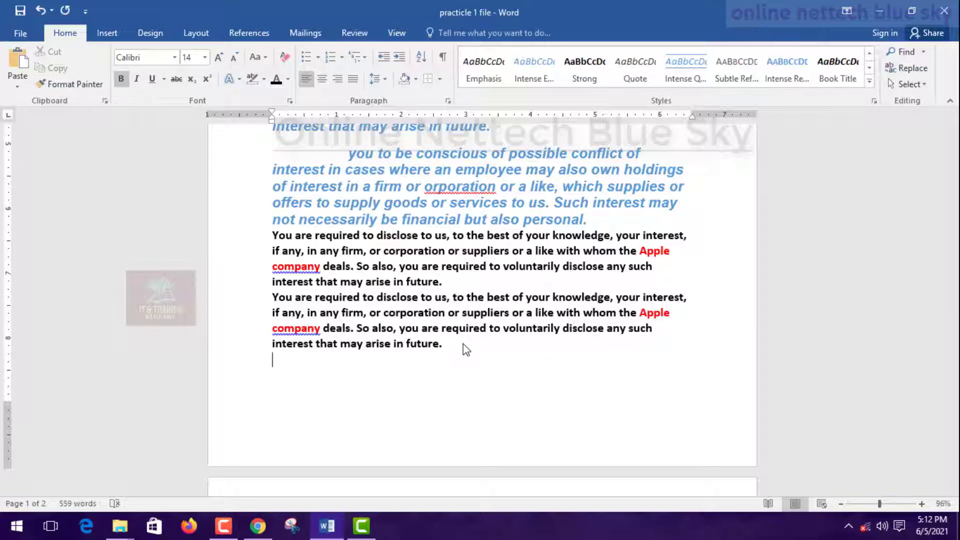
{"action": "key", "text": "ctrl+v"}
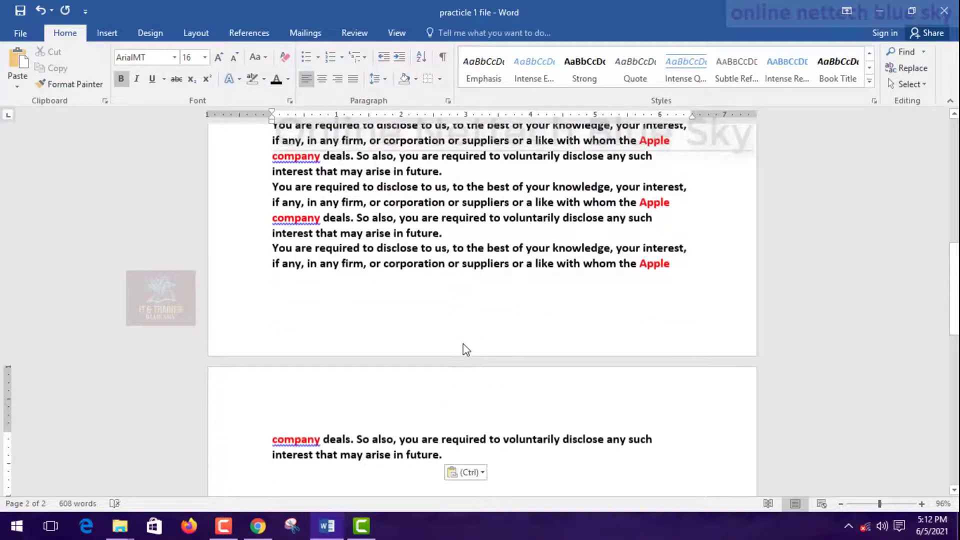
Step: Paste six more copies of the "You are required to disclose to us" paragraph on page 2 and check the result
{"action": "scroll", "coordinate": [457, 365], "scroll_direction": "down", "scroll_amount": 2}
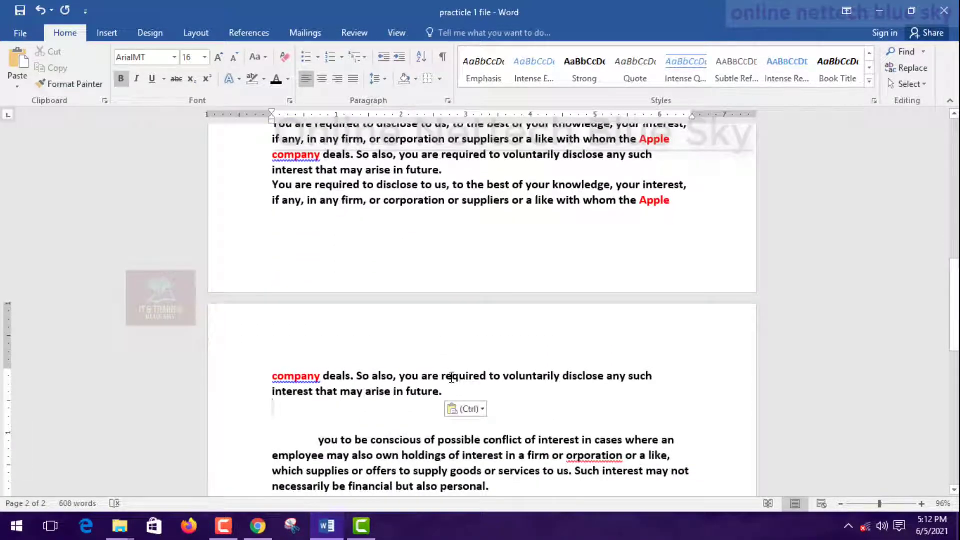
{"action": "key", "text": "ctrl+v"}
{"action": "key", "text": "ctrl+v"}
{"action": "key", "text": "ctrl+v"}
{"action": "key", "text": "ctrl+v"}
{"action": "key", "text": "ctrl+v"}
{"action": "key", "text": "ctrl+v"}
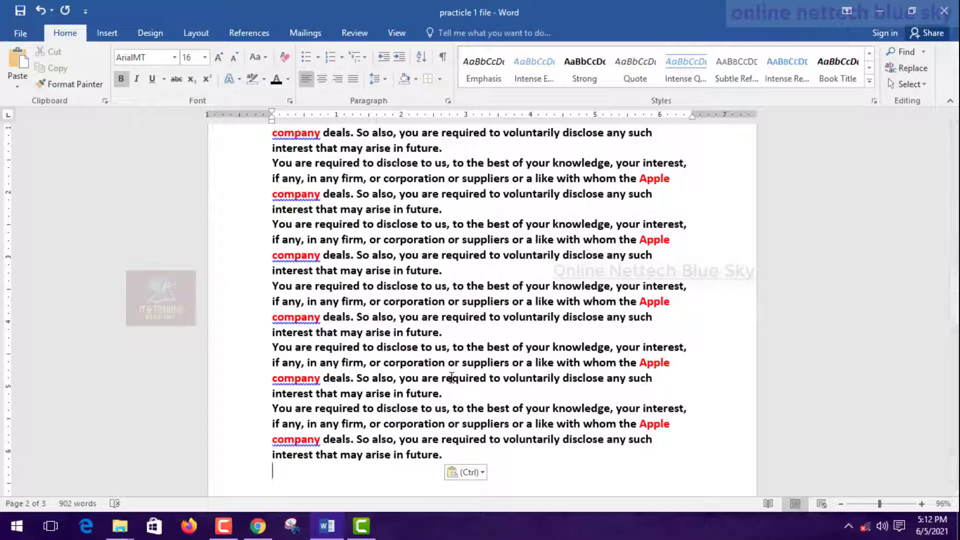
{"action": "scroll", "coordinate": [452, 377], "scroll_direction": "down", "scroll_amount": 10}
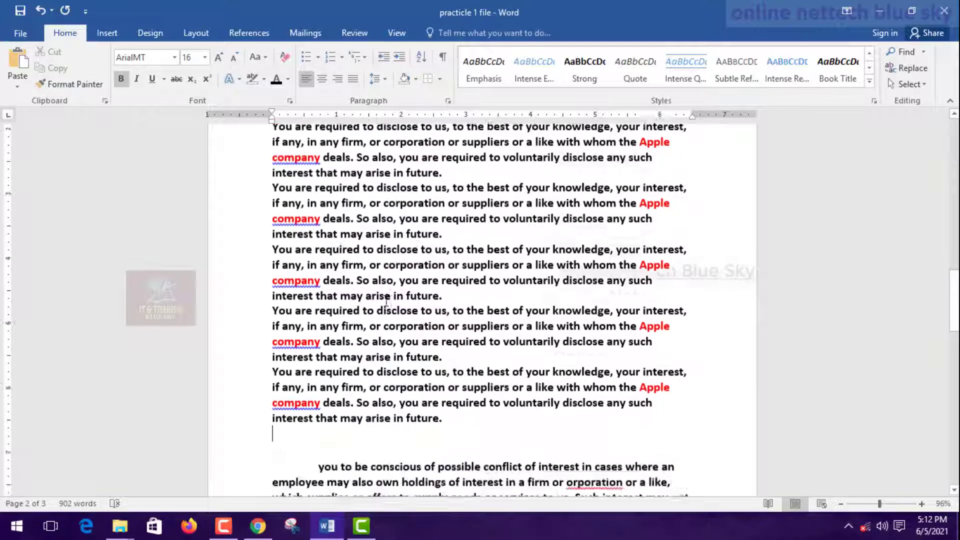
{"action": "scroll", "coordinate": [381, 342], "scroll_direction": "up", "scroll_amount": 15}
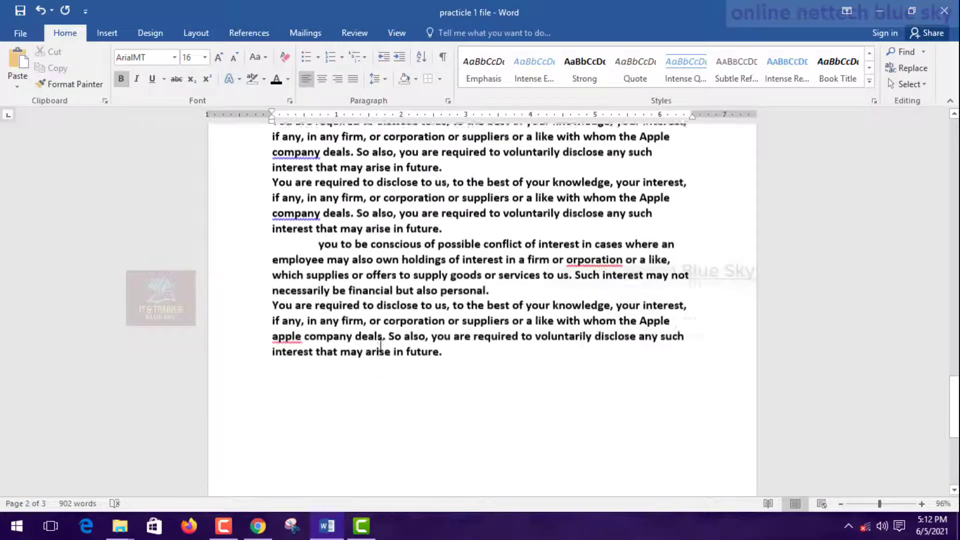
Step: Cut the blue text from the first paragraph through "You are required to disclose to" and paste it into the start of the next blue "you to be conscious" paragraph
{"action": "scroll", "coordinate": [381, 342], "scroll_direction": "up", "scroll_amount": 12}
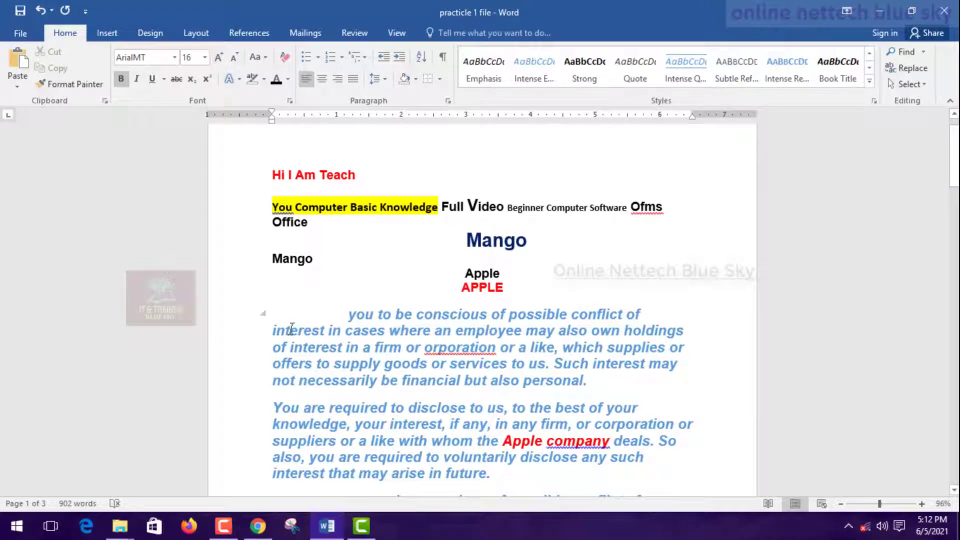
{"action": "mouse_move", "coordinate": [342, 311]}
{"action": "left_mouse_down"}
{"action": "mouse_move", "coordinate": [480, 422]}
{"action": "mouse_move", "coordinate": [487, 407]}
{"action": "left_mouse_up"}
{"action": "key", "text": "ctrl+c"}
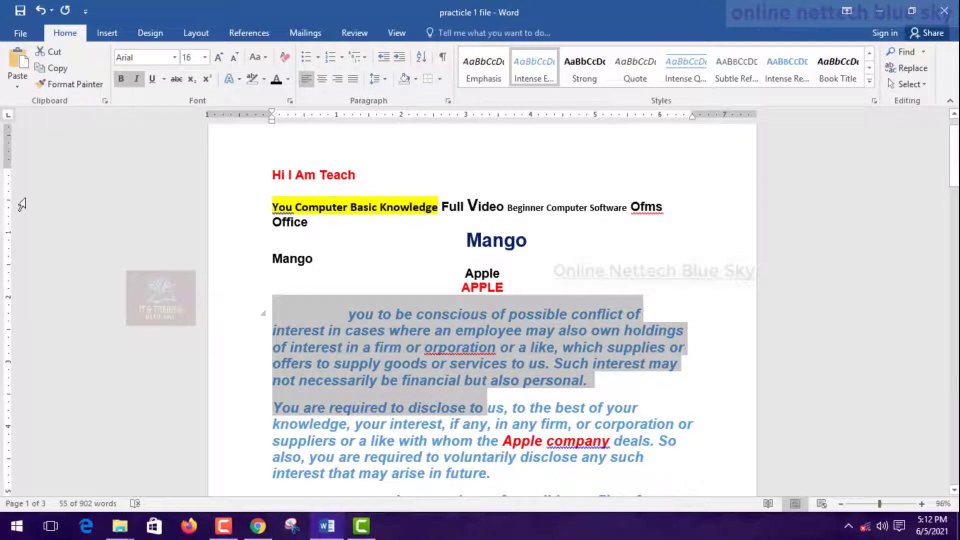
{"action": "left_click", "coordinate": [57, 55]}
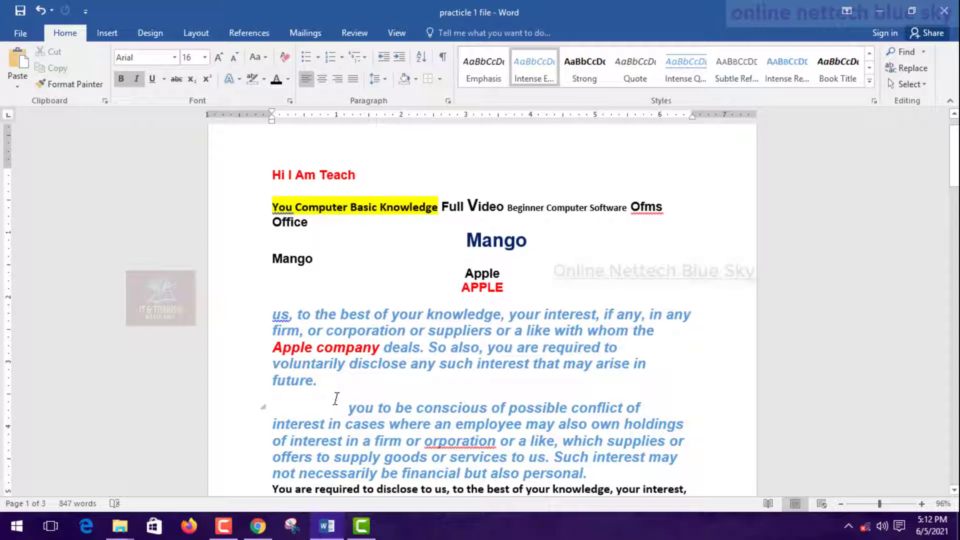
{"action": "key", "text": "ctrl+v"}
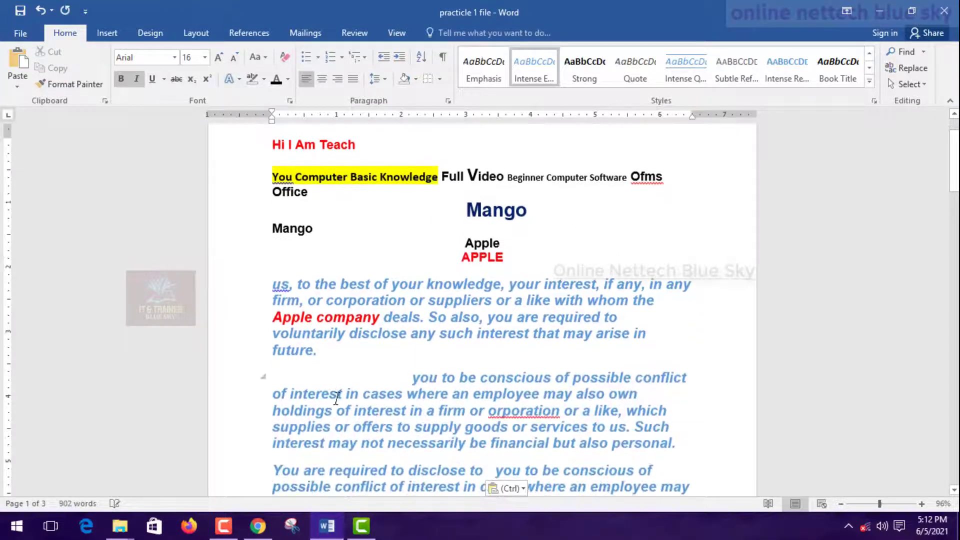
Step: Cut the blue "us, to the best of your knowledge" paragraph and paste it on a new line after the last blue paragraph ending in "personal."
{"action": "scroll", "coordinate": [399, 365], "scroll_direction": "down", "scroll_amount": 1}
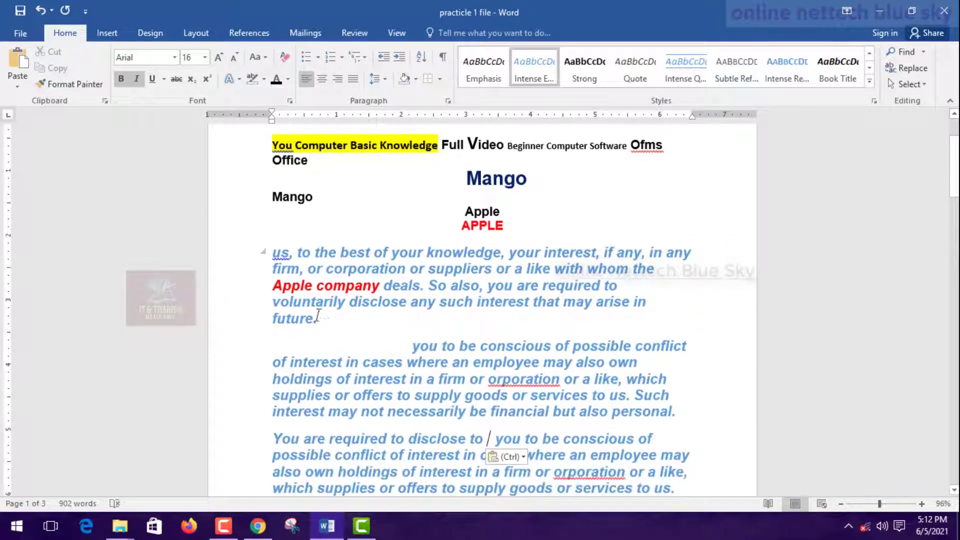
{"action": "left_click_drag", "start_coordinate": [320, 319], "coordinate": [259, 237]}
{"action": "key", "text": "ctrl+c"}
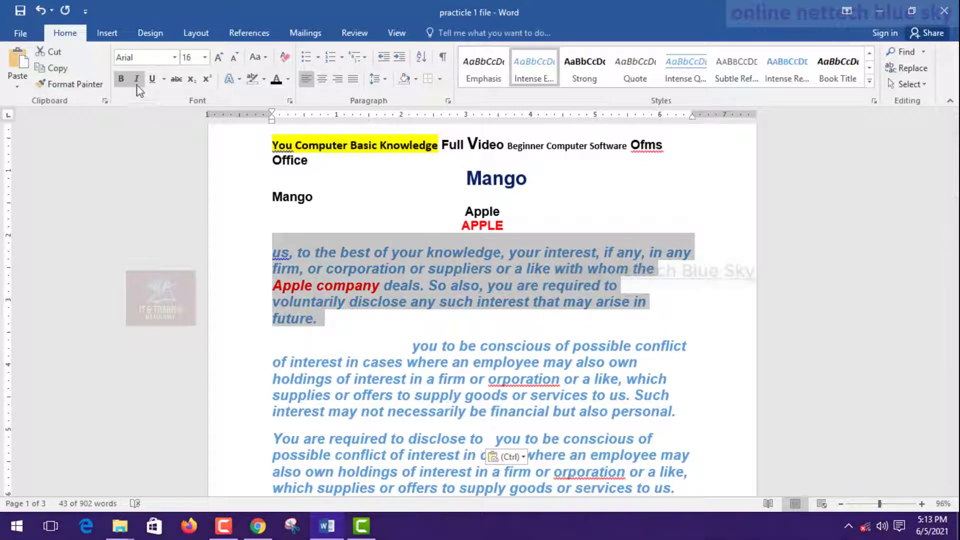
{"action": "left_click", "coordinate": [63, 54]}
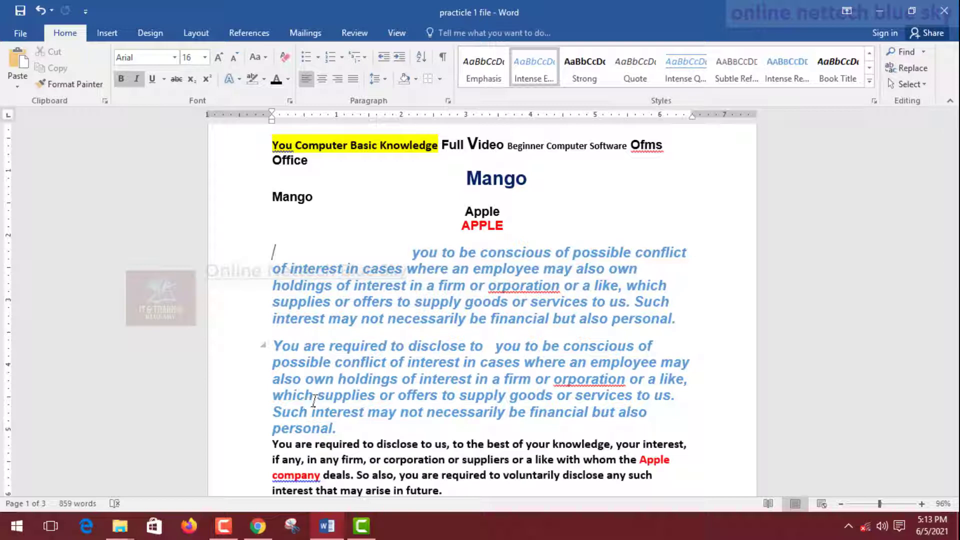
{"action": "scroll", "coordinate": [348, 355], "scroll_direction": "down", "scroll_amount": 3}
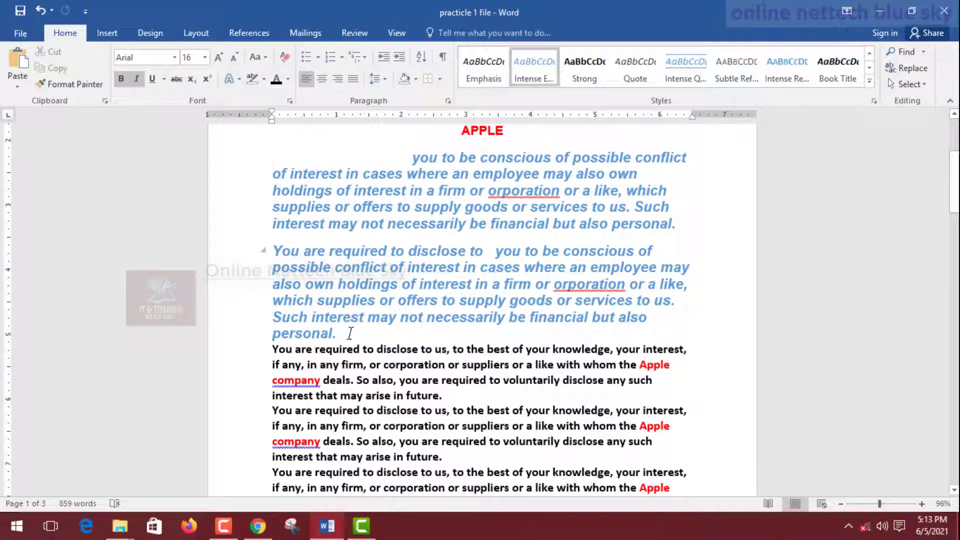
{"action": "left_click", "coordinate": [348, 334]}
{"action": "key", "text": "Return"}
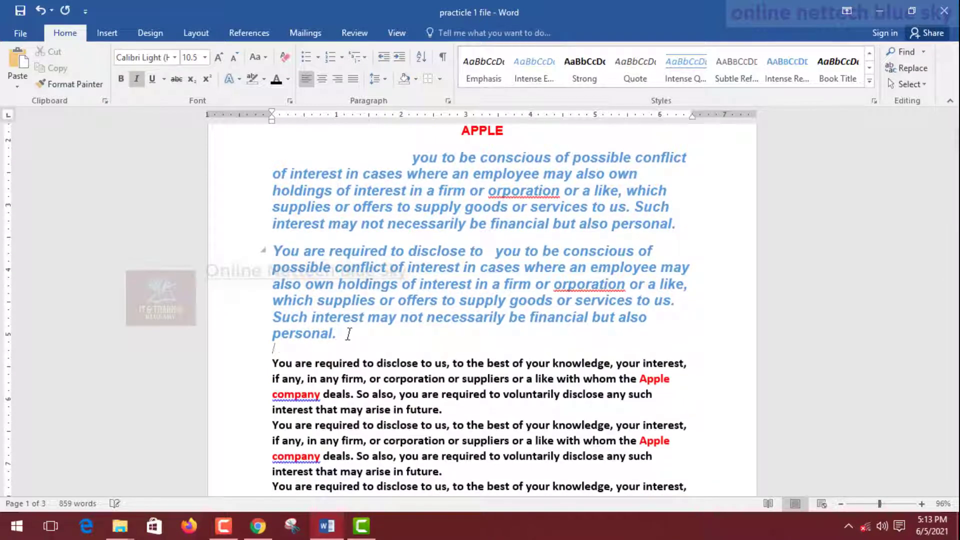
{"action": "key", "text": "ctrl+v"}
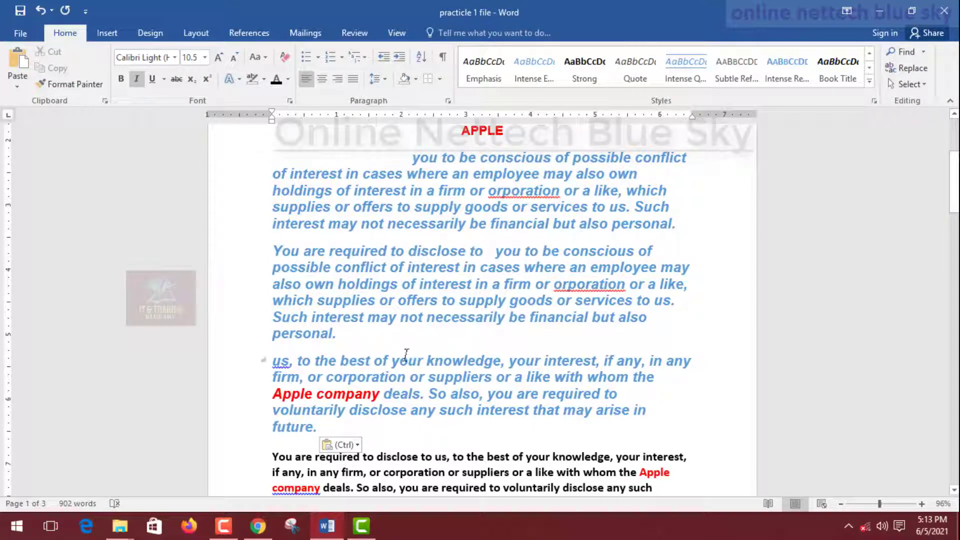
Step: Review the rearranged paragraphs on page 1 from top to bottom, and display the Insert commands
{"action": "scroll", "coordinate": [475, 326], "scroll_direction": "down", "scroll_amount": 4}
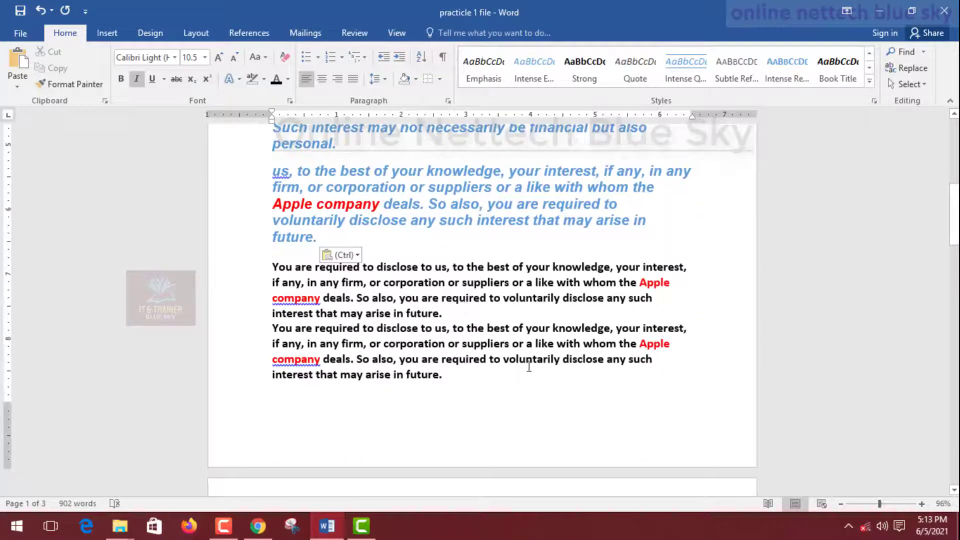
{"action": "left_click", "coordinate": [112, 39]}
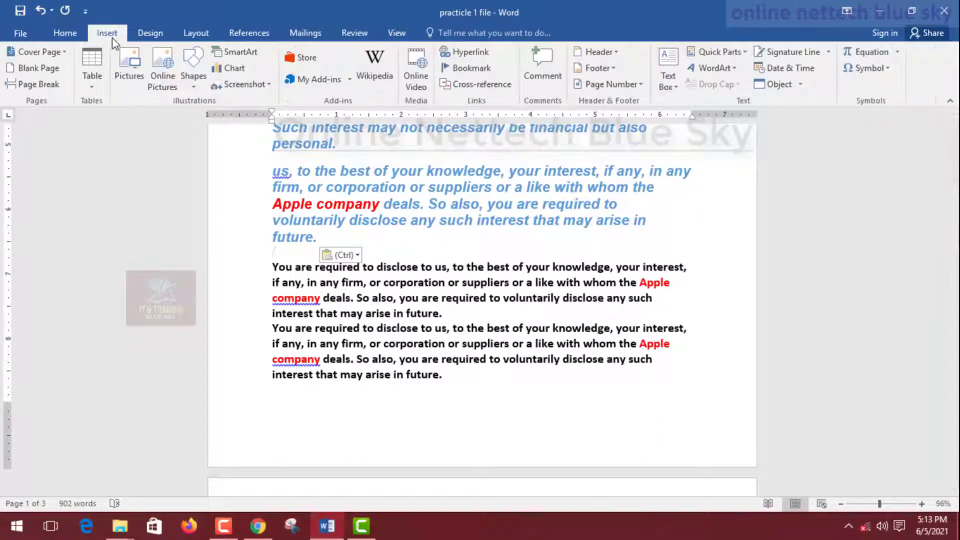
{"action": "left_click", "coordinate": [76, 34]}
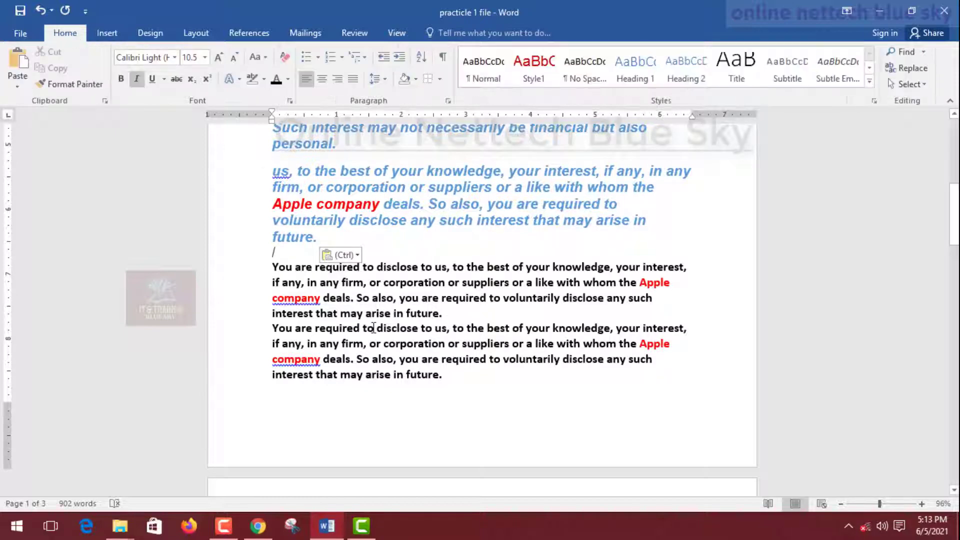
{"action": "scroll", "coordinate": [370, 317], "scroll_direction": "up", "scroll_amount": 7}
{"action": "scroll", "coordinate": [371, 317], "scroll_direction": "up", "scroll_amount": 1}
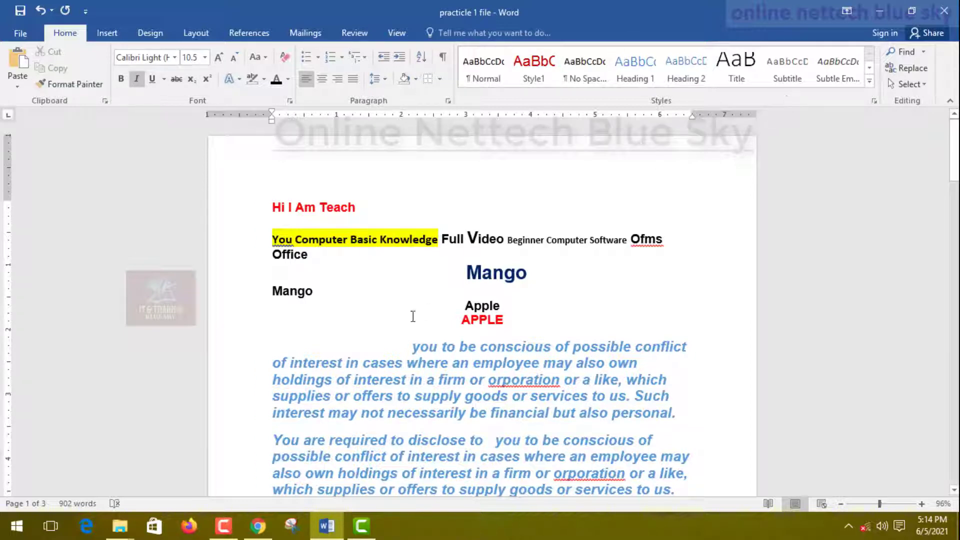
{"action": "scroll", "coordinate": [398, 231], "scroll_direction": "down", "scroll_amount": 10}
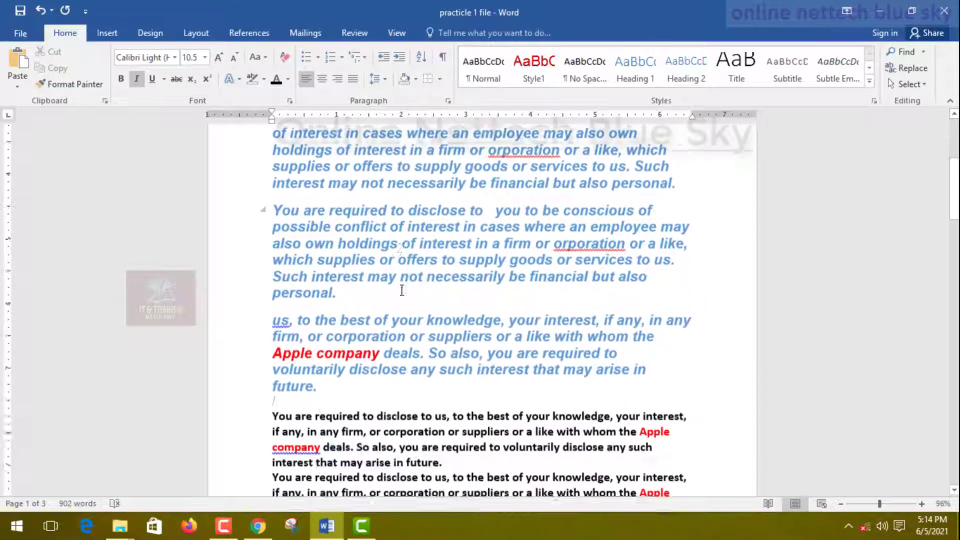
{"action": "scroll", "coordinate": [402, 285], "scroll_direction": "down", "scroll_amount": 3}
{"action": "scroll", "coordinate": [395, 282], "scroll_direction": "up", "scroll_amount": 15}
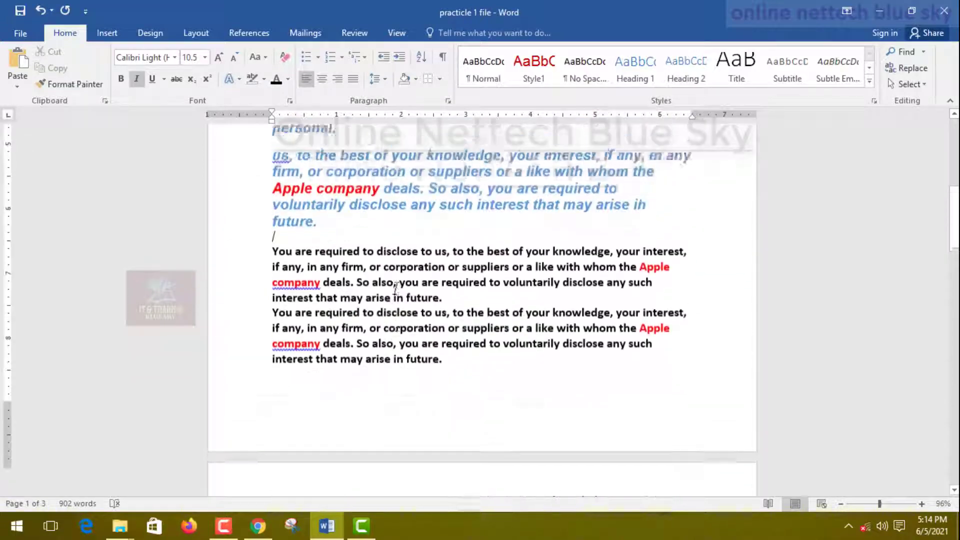
{"action": "left_click", "coordinate": [108, 34]}
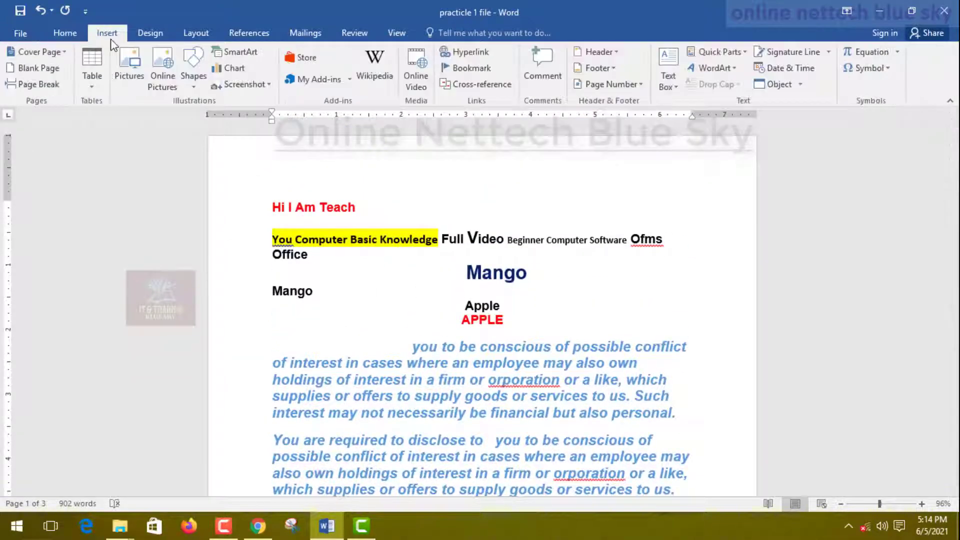